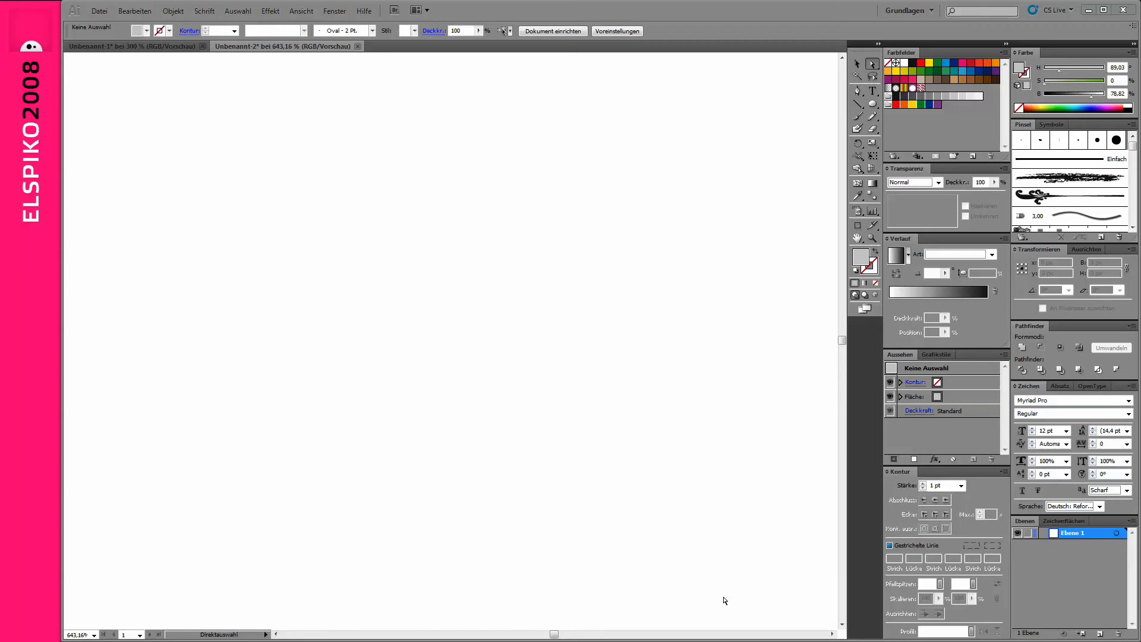
# Draw two concentric circles and subtract the inner one with Minus Front to form a grey ring
pyautogui.press('l')
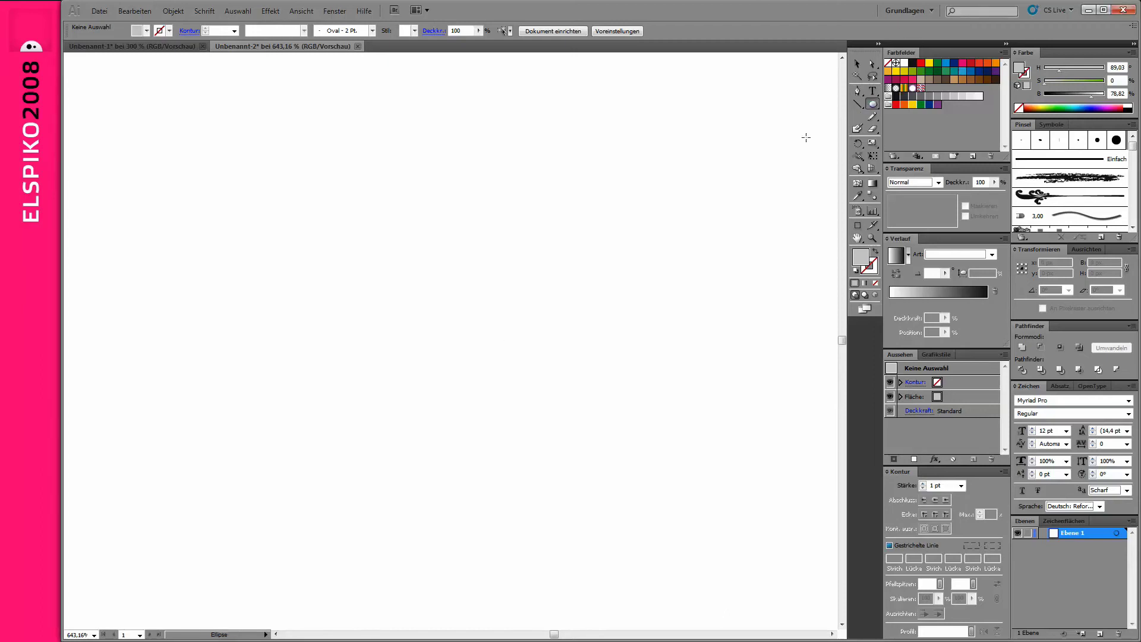
pyautogui.moveTo(476, 340)
pyautogui.mouseDown()
pyautogui.moveTo(545, 275)
pyautogui.moveTo(591, 252)
pyautogui.mouseUp()
pyautogui.click(872, 64)
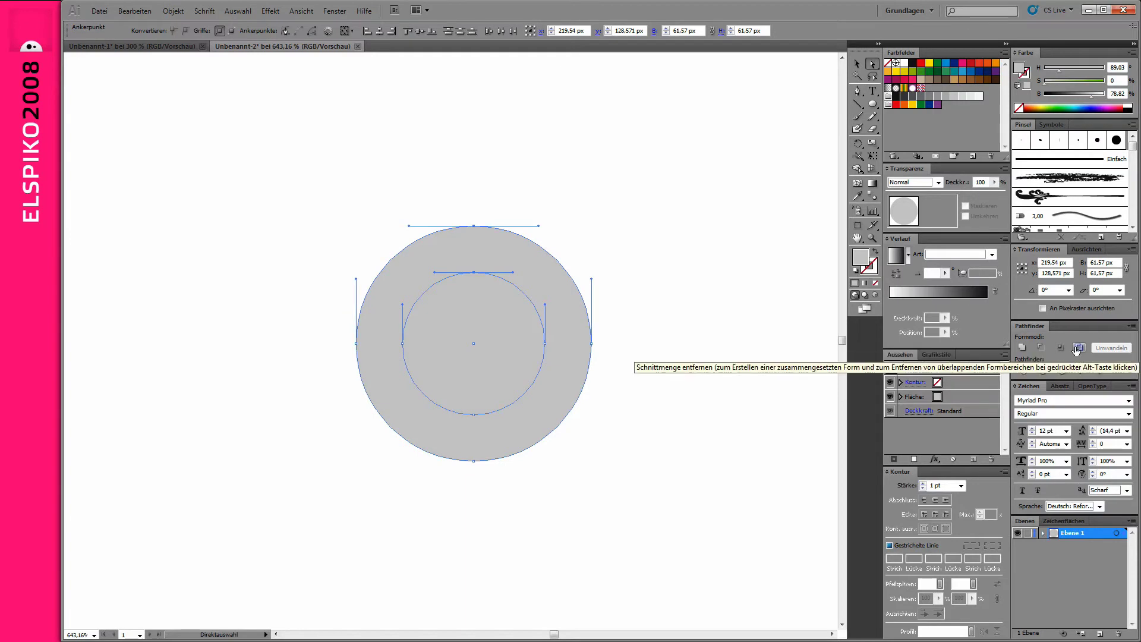
pyautogui.click(1080, 366)
# Lock the small grey centre circle in place via Object > Lock
pyautogui.click(631, 243)
pyautogui.moveTo(497, 312); pyautogui.dragTo(445, 374)
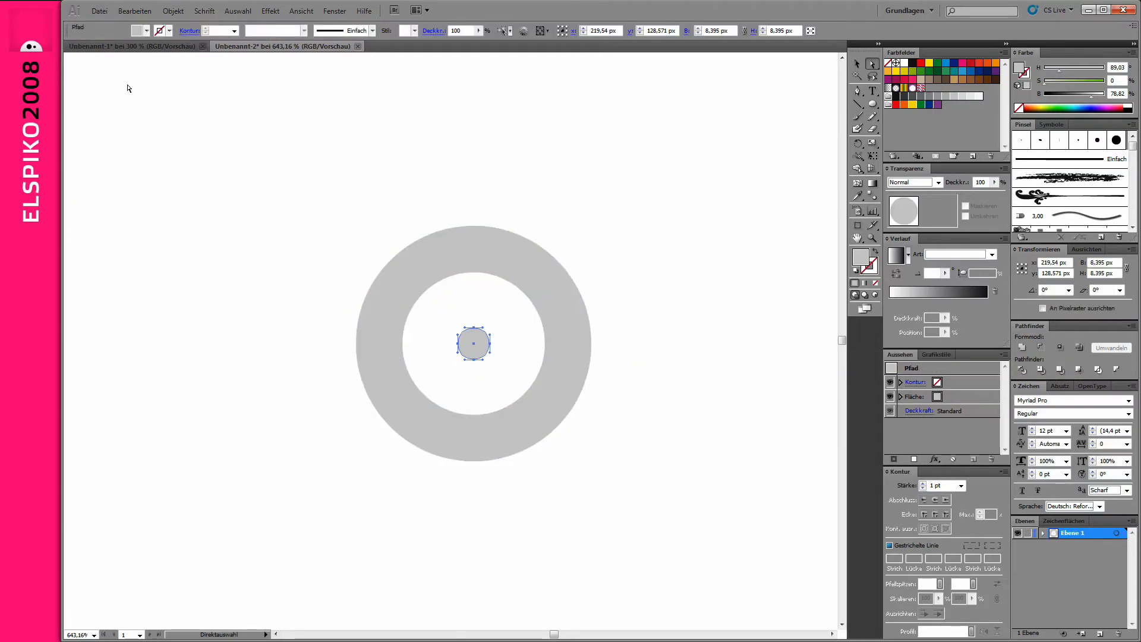
pyautogui.click(173, 11)
pyautogui.click(404, 81)
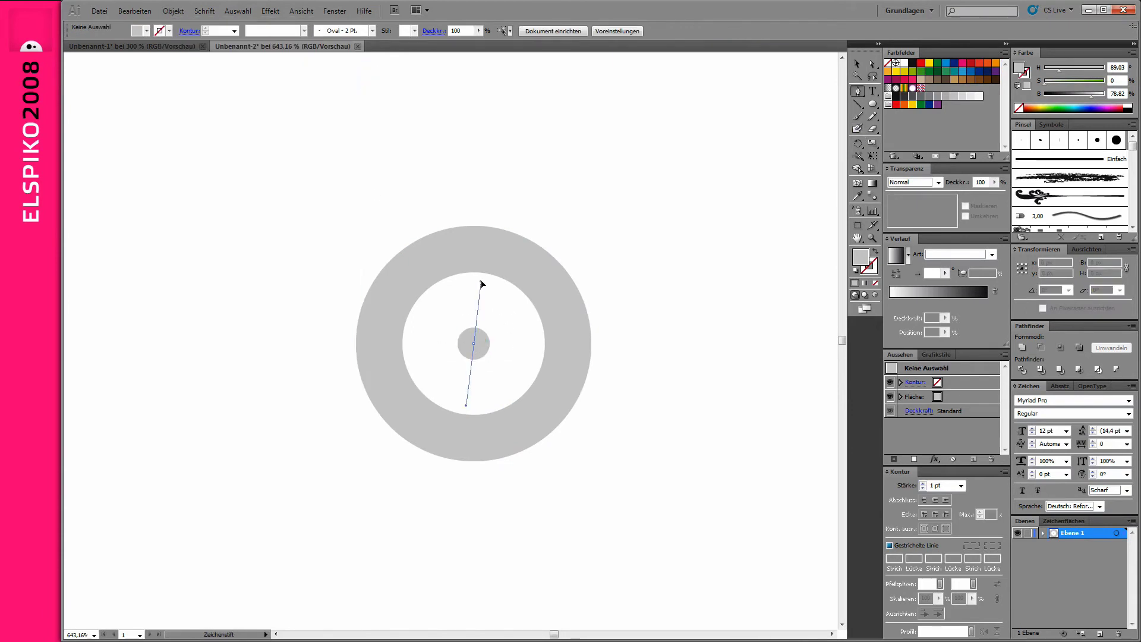
# Draw a curved line from the ring centre up to its top and add a 180° rotated copy
pyautogui.moveTo(496, 285); pyautogui.dragTo(505, 279)
pyautogui.moveTo(478, 226)
pyautogui.mouseDown()
pyautogui.moveTo(404, 215)
pyautogui.moveTo(427, 229)
pyautogui.mouseUp()
pyautogui.click(873, 63)
pyautogui.click(505, 280)
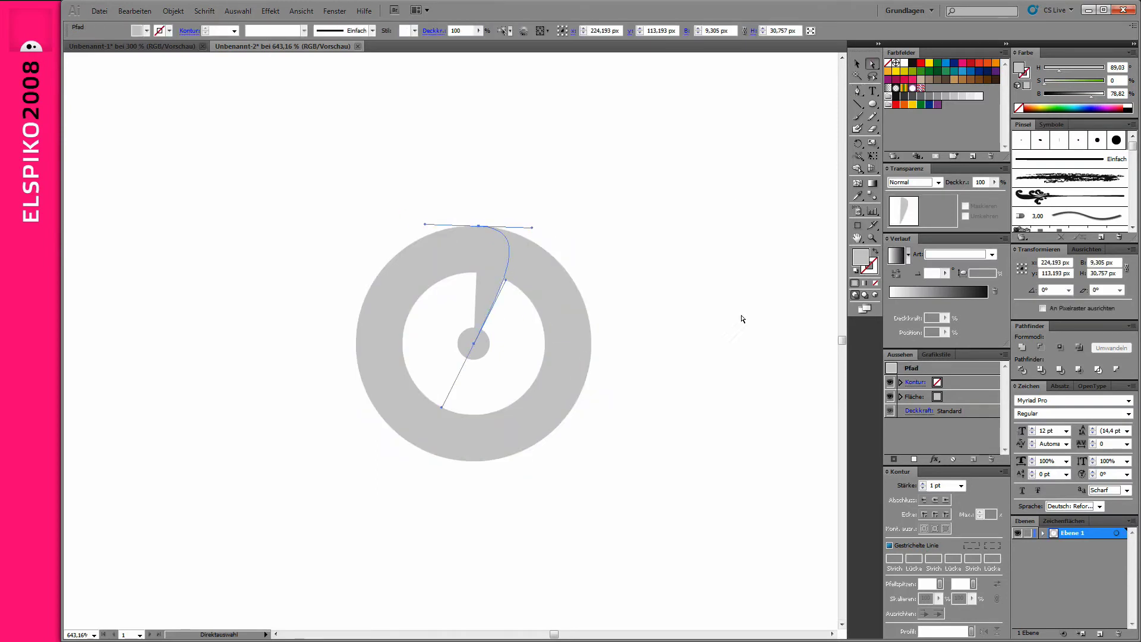
pyautogui.keyDown('alt'); pyautogui.click(474, 344); pyautogui.keyUp('alt')
pyautogui.click(652, 337)
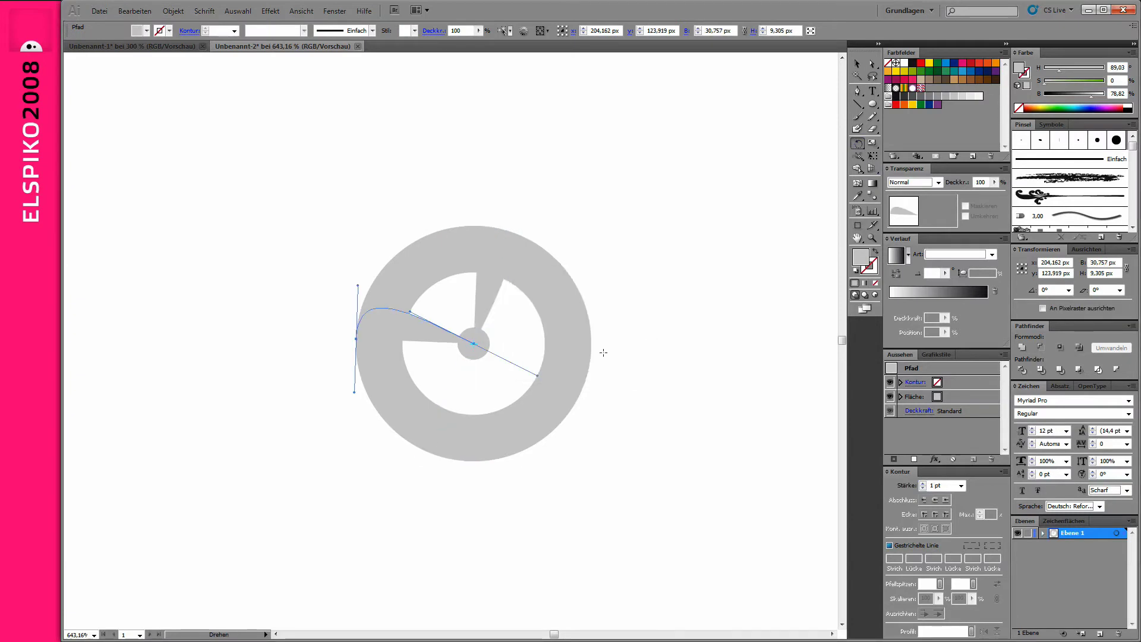
# Extend the curved path with extra points into a closed wedge shape over the ring
pyautogui.hotkey('ctrl', 'y')
pyautogui.press('a')
pyautogui.click(323, 153)
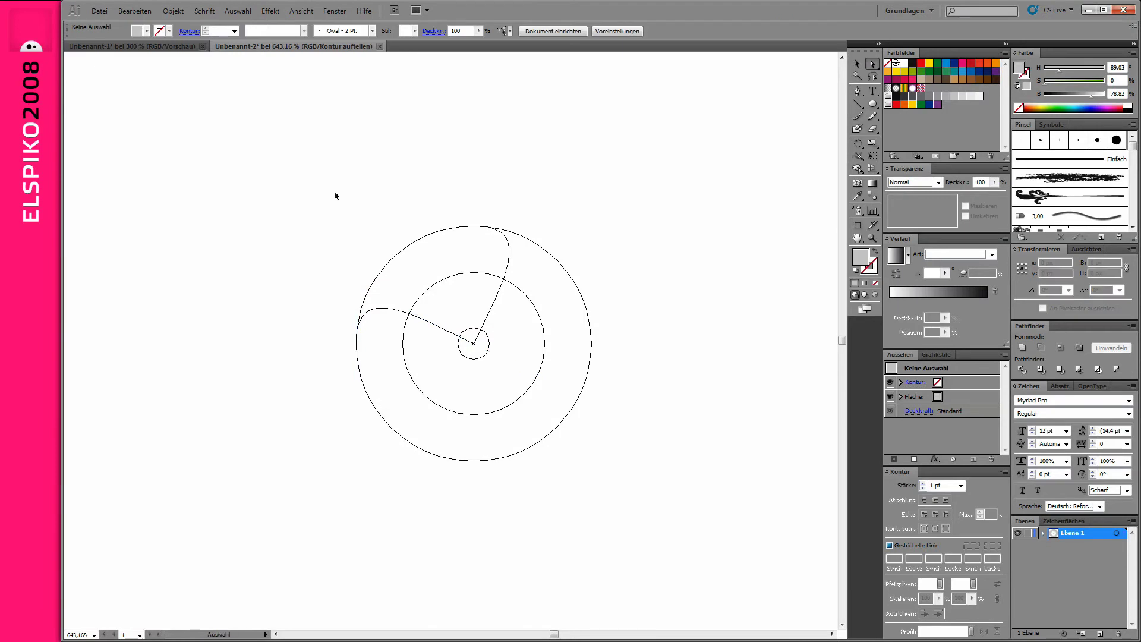
pyautogui.hotkey('ctrl', 'y')
pyautogui.click(404, 316)
pyautogui.click(858, 90)
pyautogui.click(355, 339)
pyautogui.click(274, 196)
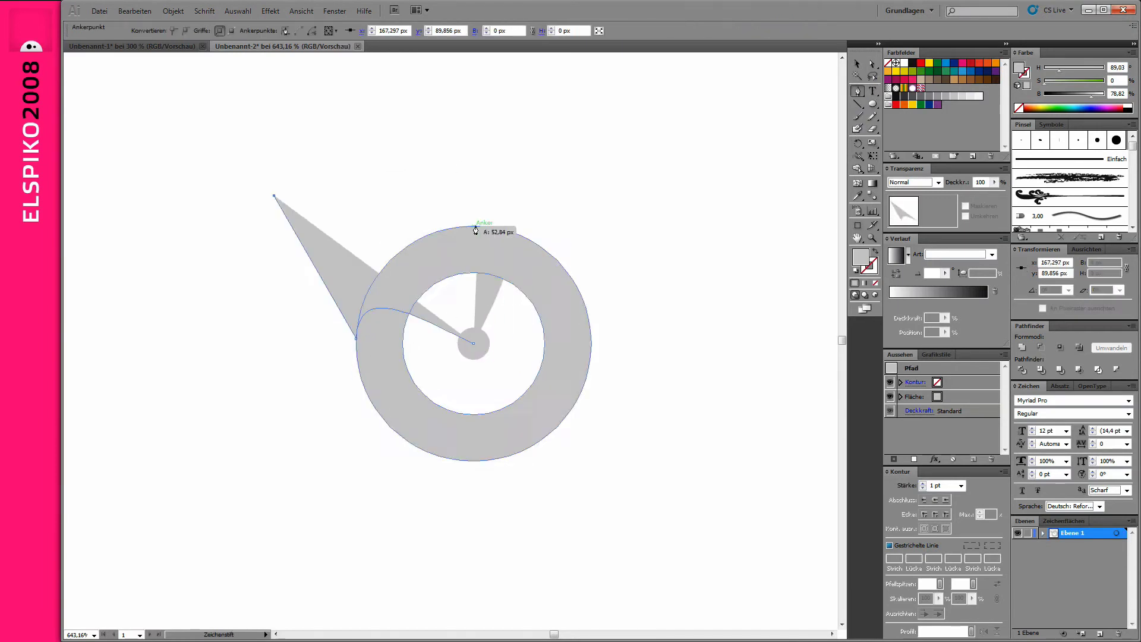
pyautogui.moveTo(476, 230); pyautogui.dragTo(531, 228)
# Split the ring along the wedge's outline using a Pathfinder operation
pyautogui.click(858, 63)
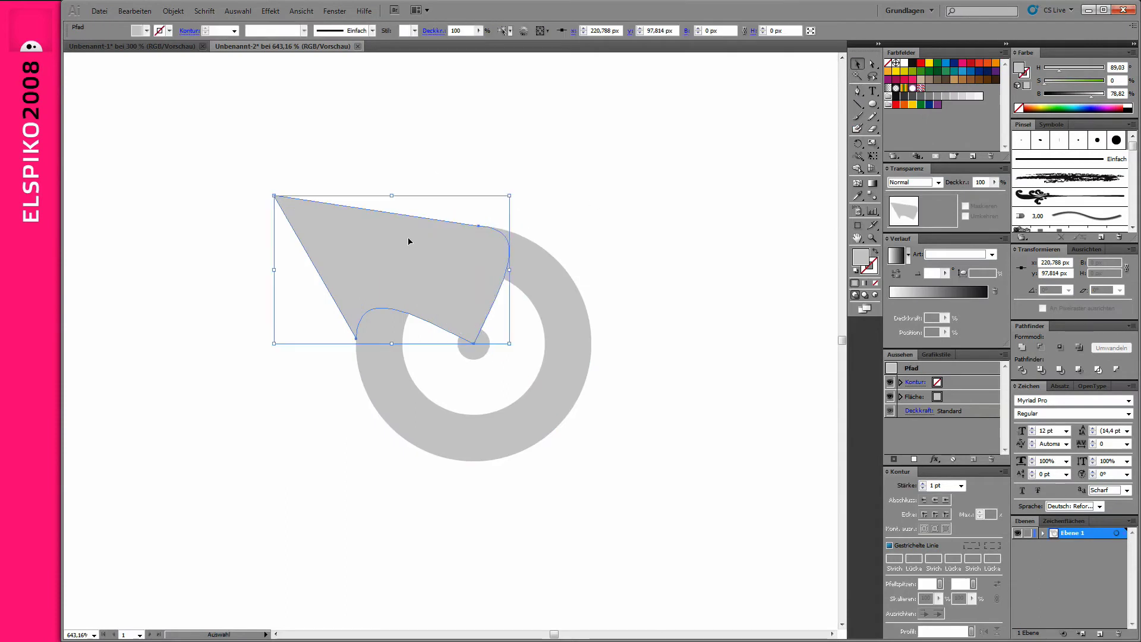
pyautogui.moveTo(490, 332); pyautogui.dragTo(529, 255)
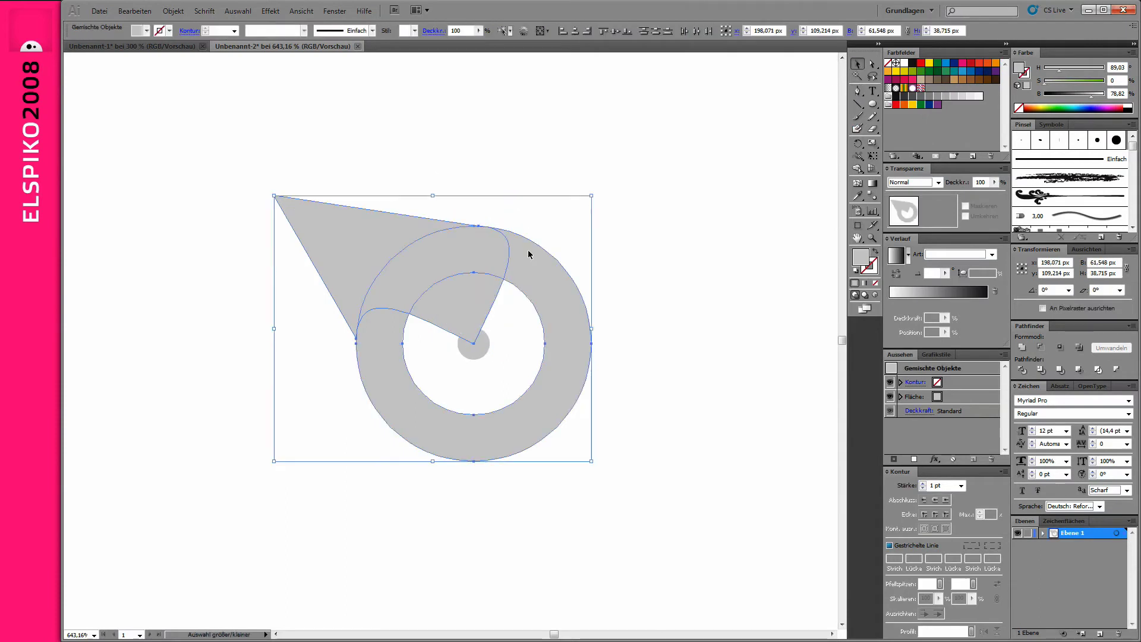
pyautogui.click(1022, 370)
pyautogui.click(663, 206)
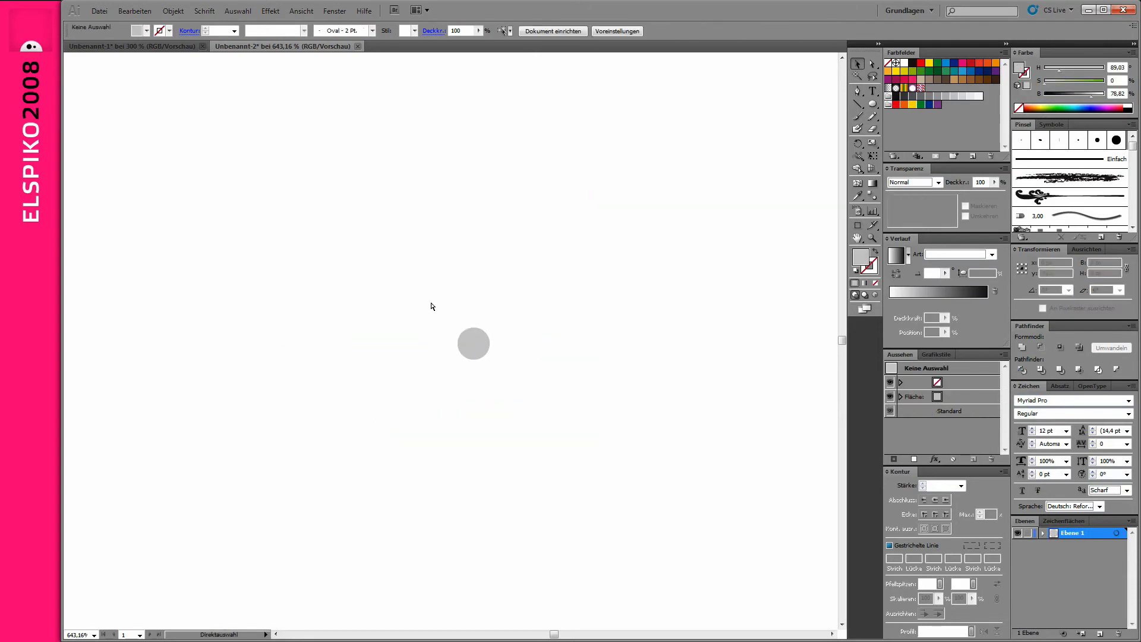
# Delete the leftover ring piece and select the curved top segment
pyautogui.click(530, 285)
pyautogui.press('Delete')
pyautogui.click(396, 301)
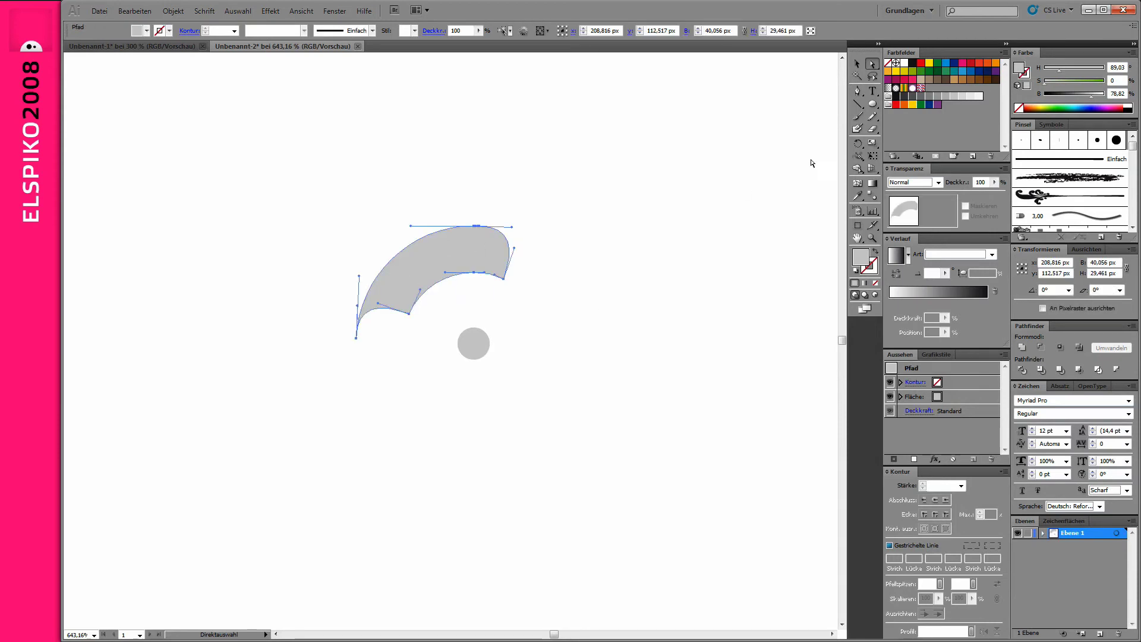
pyautogui.press('a')
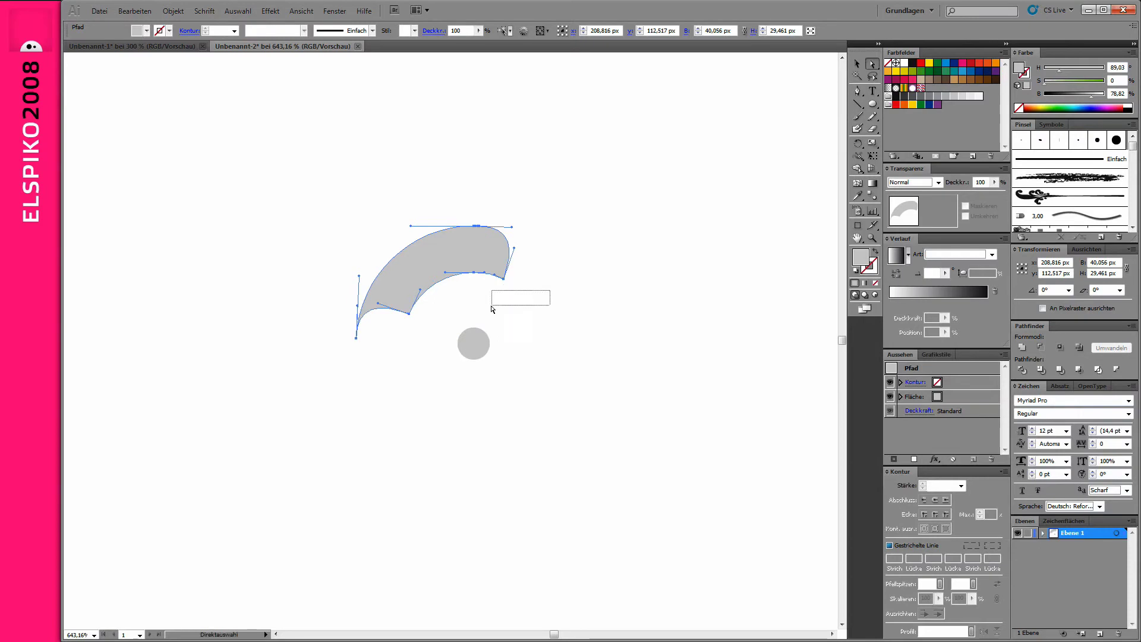
pyautogui.click(479, 312)
pyautogui.press('v')
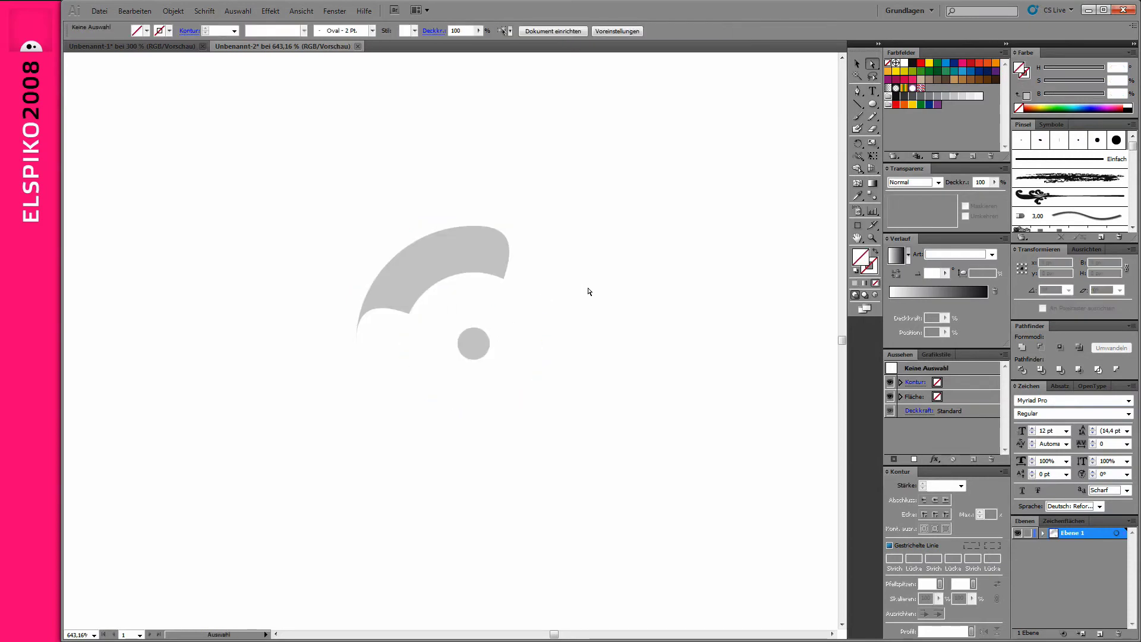
pyautogui.click(498, 257)
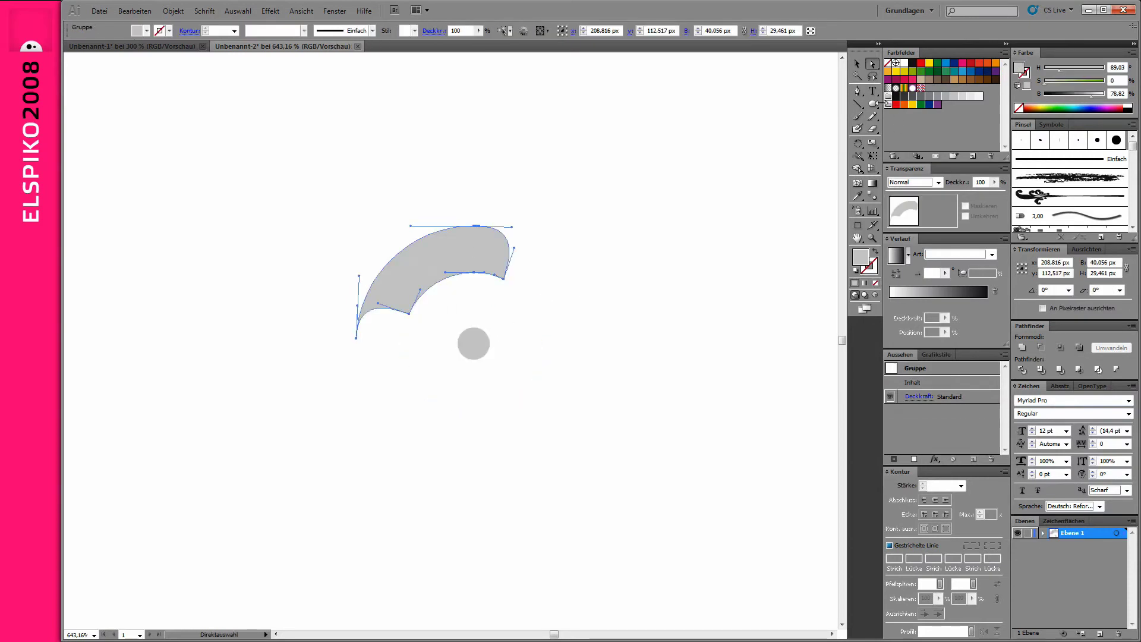
# Rotate-copy the top segment 90° around the centre and repeat twice to complete the ring
pyautogui.keyDown('alt'); pyautogui.click(471, 343); pyautogui.keyUp('alt')
pyautogui.click(648, 340)
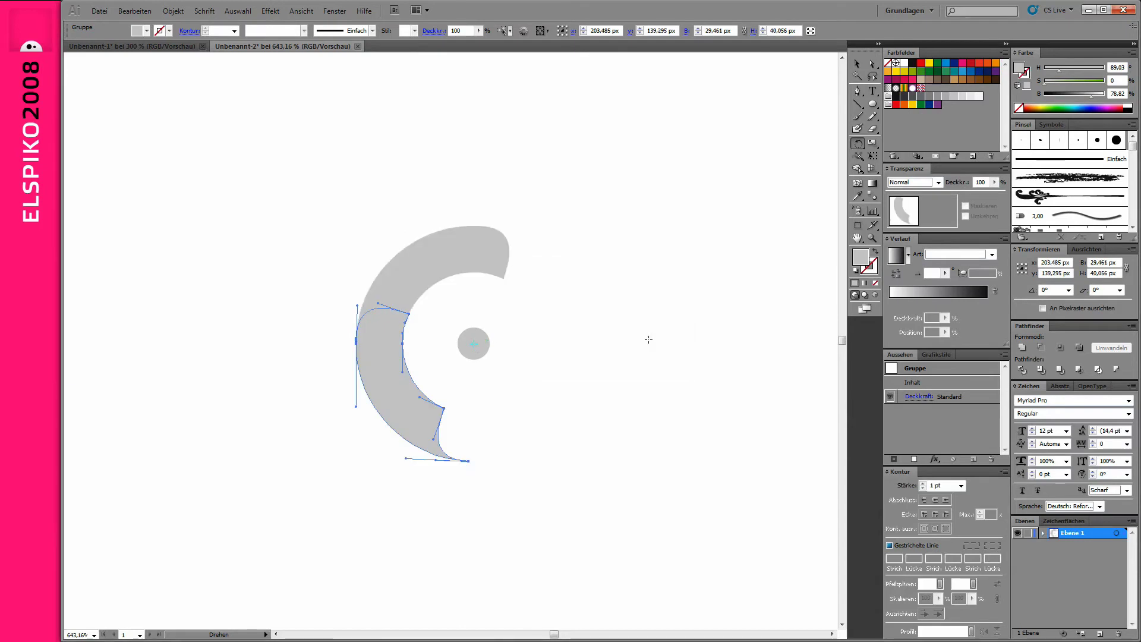
pyautogui.hotkey('ctrl', 'd')
pyautogui.hotkey('ctrl', 'd')
pyautogui.press('a')
# Add a mesh point to the top ring segment
pyautogui.click(415, 293)
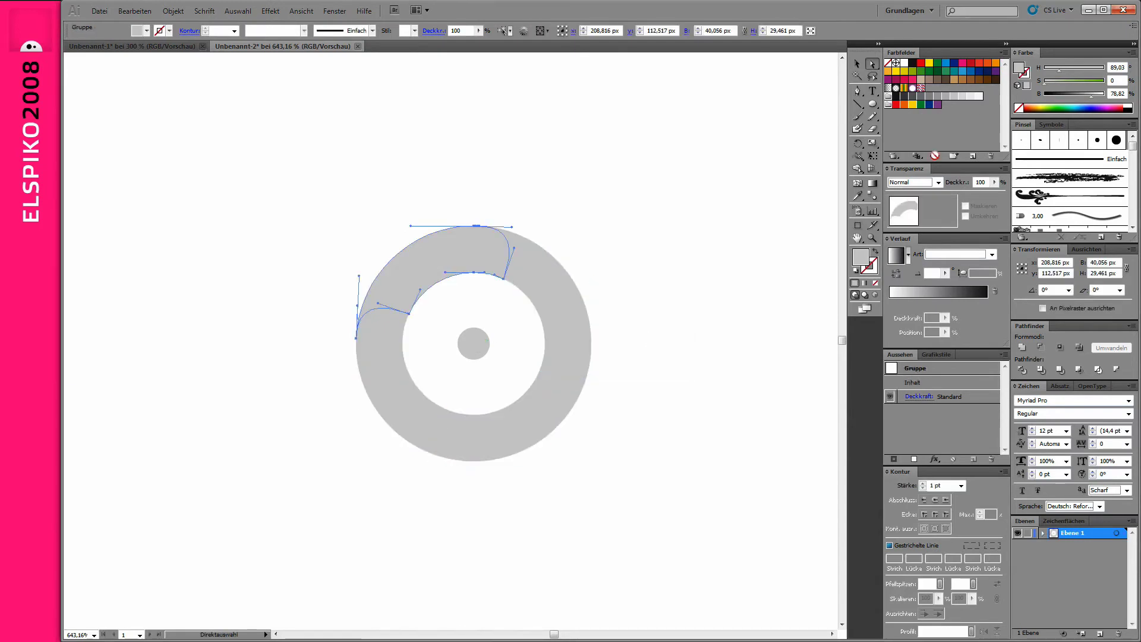
pyautogui.click(857, 183)
pyautogui.click(432, 264)
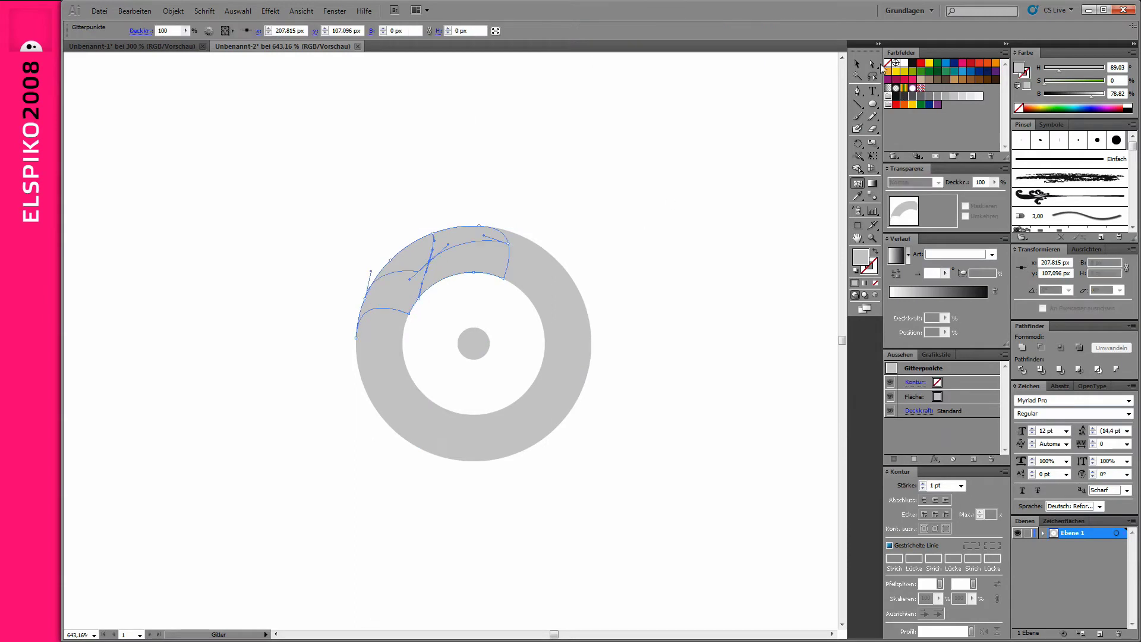
# Fill the whole top segment with orange at hue 40
pyautogui.moveTo(459, 294); pyautogui.dragTo(407, 210)
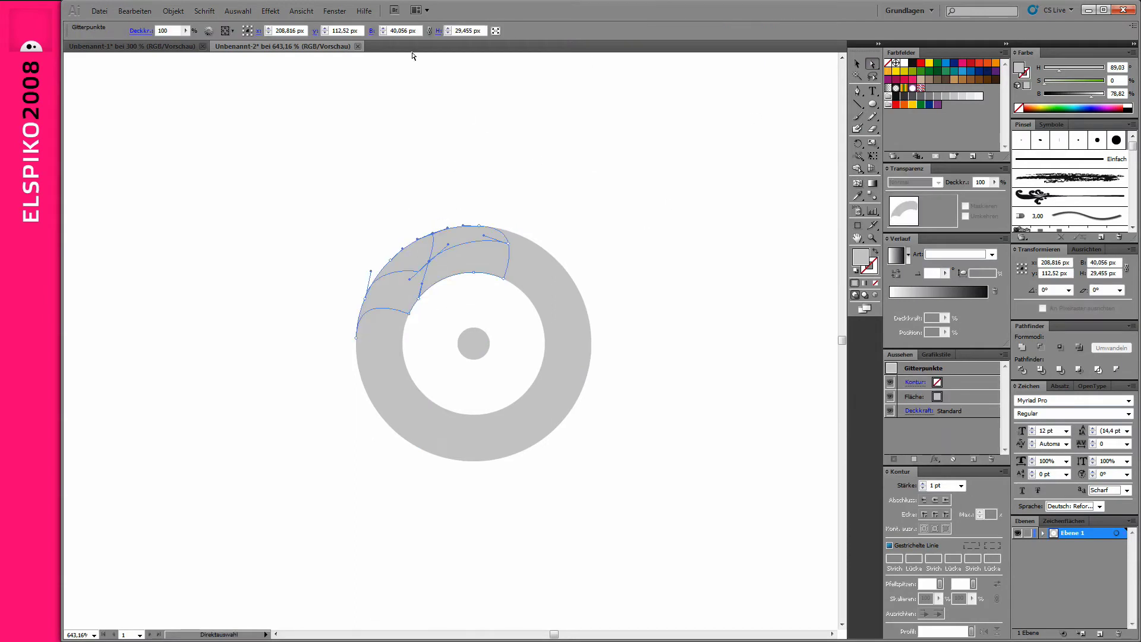
pyautogui.click(479, 316)
pyautogui.press('v')
pyautogui.click(441, 250)
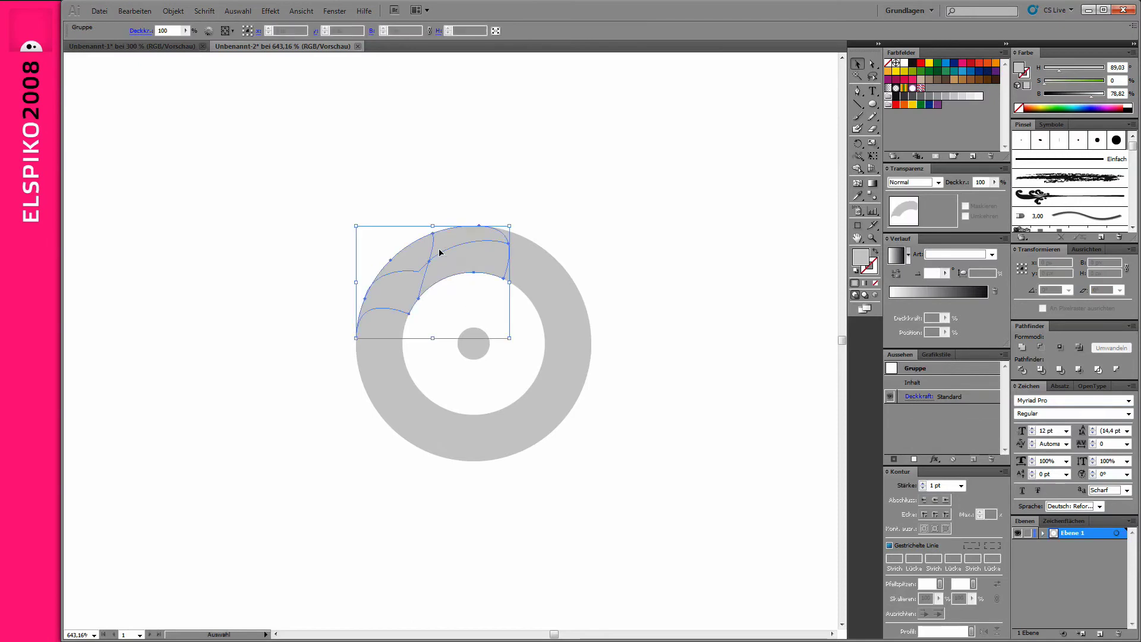
pyautogui.click(1040, 103)
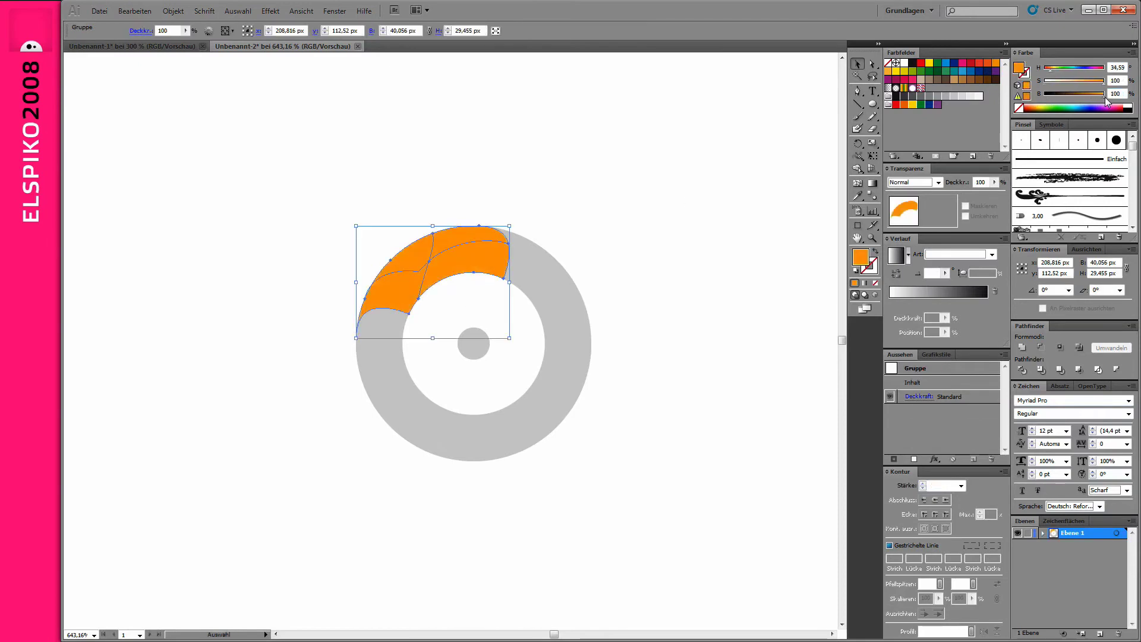
pyautogui.moveTo(1051, 72); pyautogui.dragTo(1054, 75)
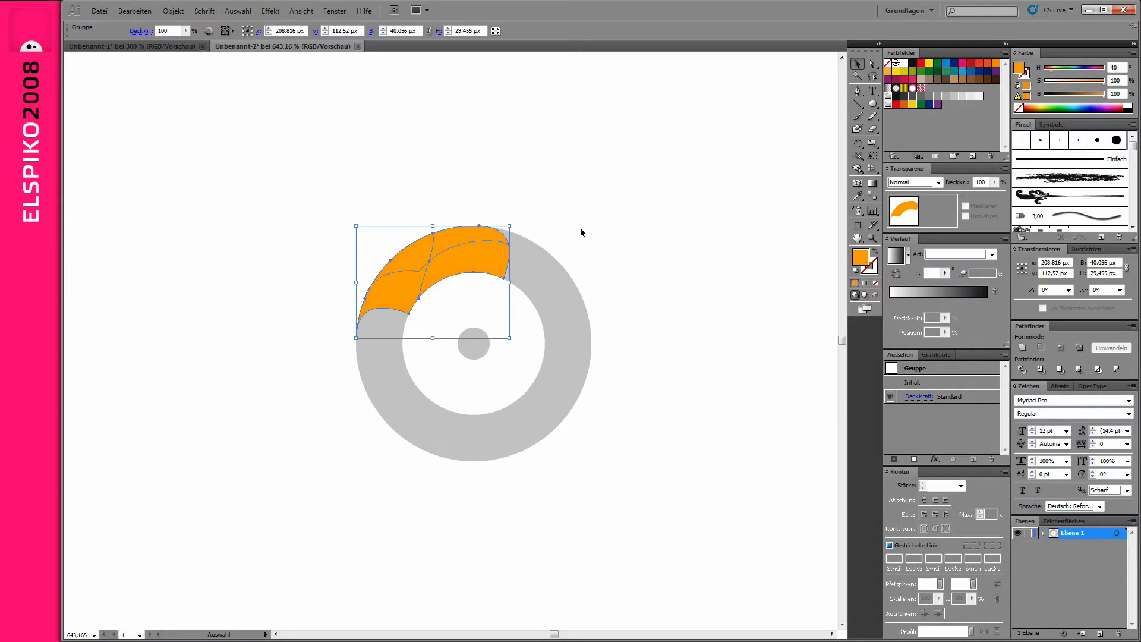
pyautogui.press('a')
# Add a pale yellow mesh point and bend its mesh curve along the segment's arc
pyautogui.press('u')
pyautogui.click(429, 262)
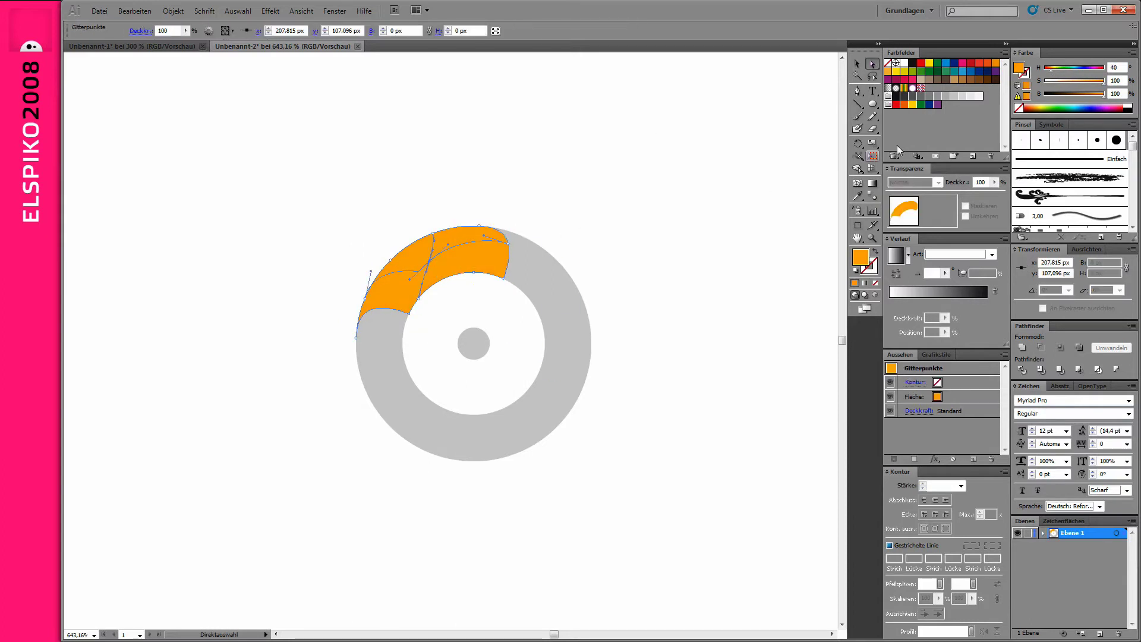
pyautogui.moveTo(1087, 85); pyautogui.dragTo(1064, 79)
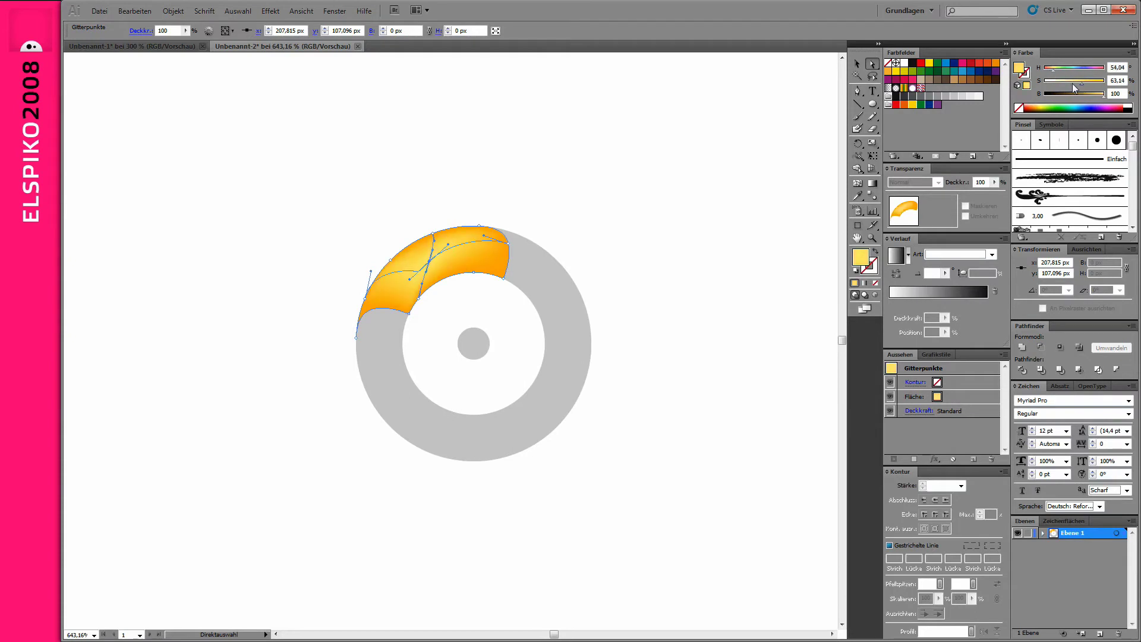
pyautogui.click(731, 181)
pyautogui.moveTo(259, 173); pyautogui.dragTo(446, 374)
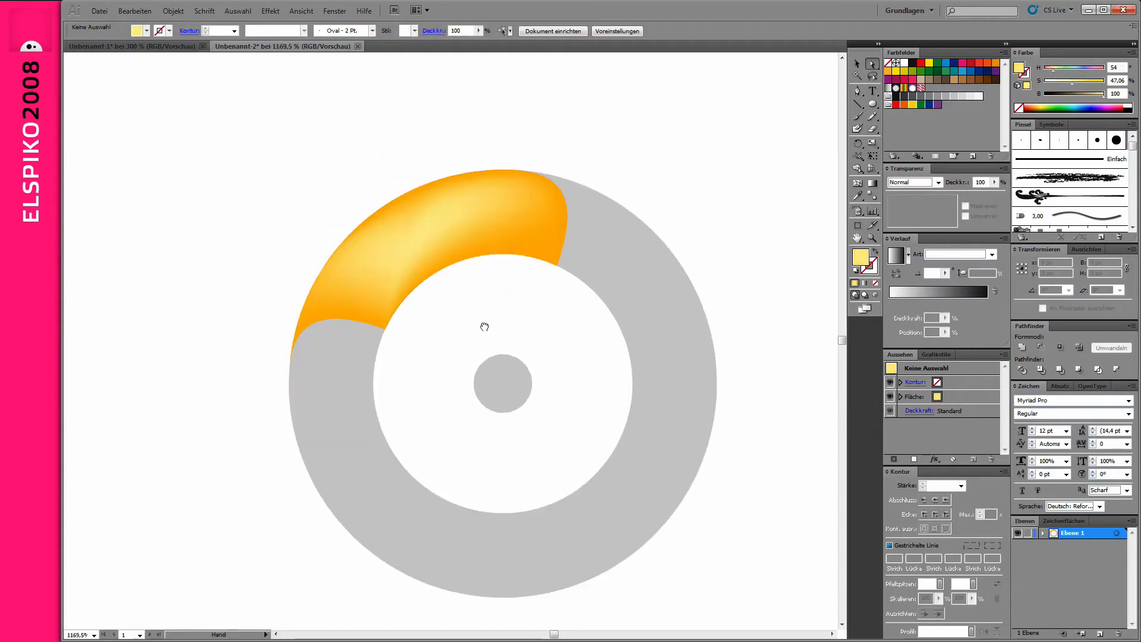
pyautogui.click(465, 235)
pyautogui.moveTo(428, 266)
pyautogui.mouseDown()
pyautogui.moveTo(375, 314)
pyautogui.moveTo(419, 265)
pyautogui.moveTo(358, 302)
pyautogui.mouseUp()
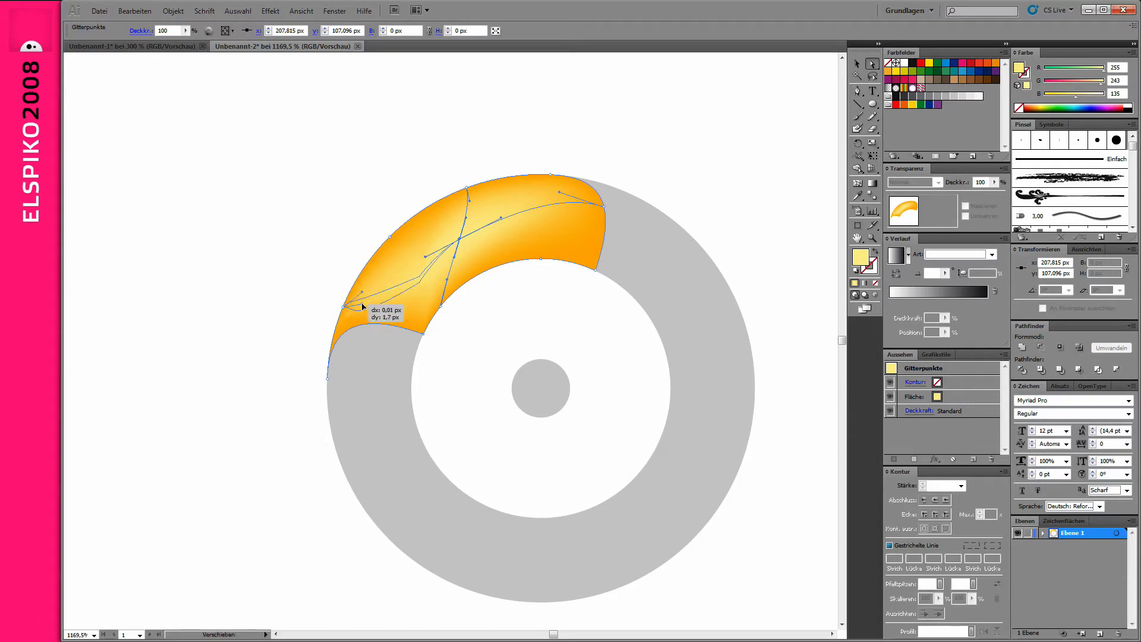
# Fine-tune the mesh curves so the highlight follows the orange arc
pyautogui.moveTo(424, 258)
pyautogui.mouseDown()
pyautogui.moveTo(426, 279)
pyautogui.moveTo(424, 249)
pyautogui.mouseUp()
pyautogui.click(459, 337)
pyautogui.click(458, 239)
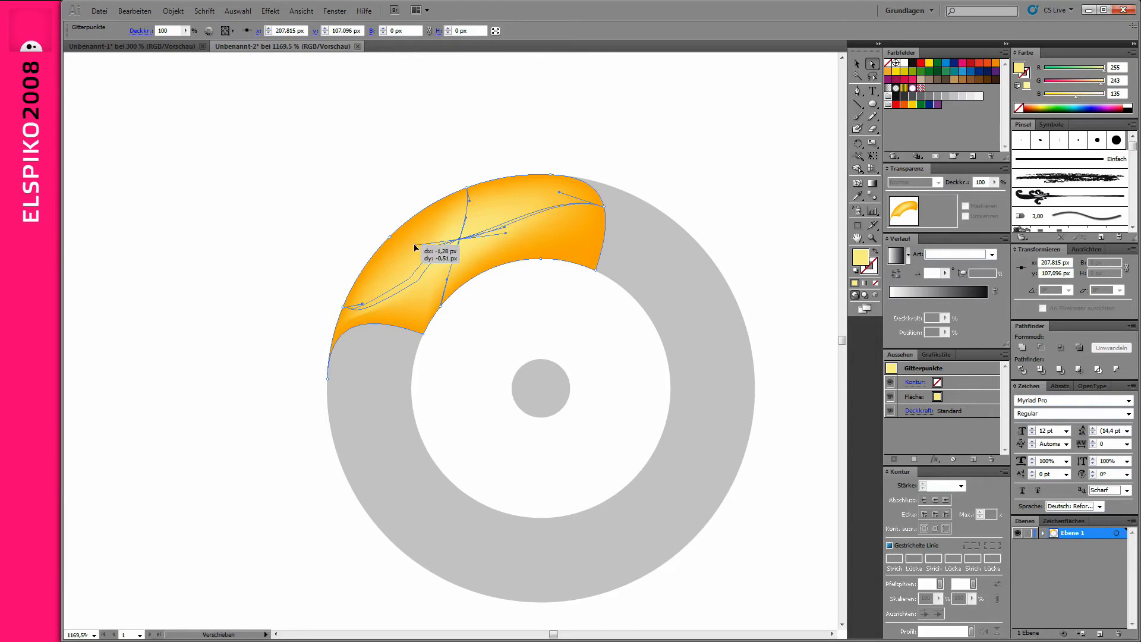
pyautogui.click(461, 295)
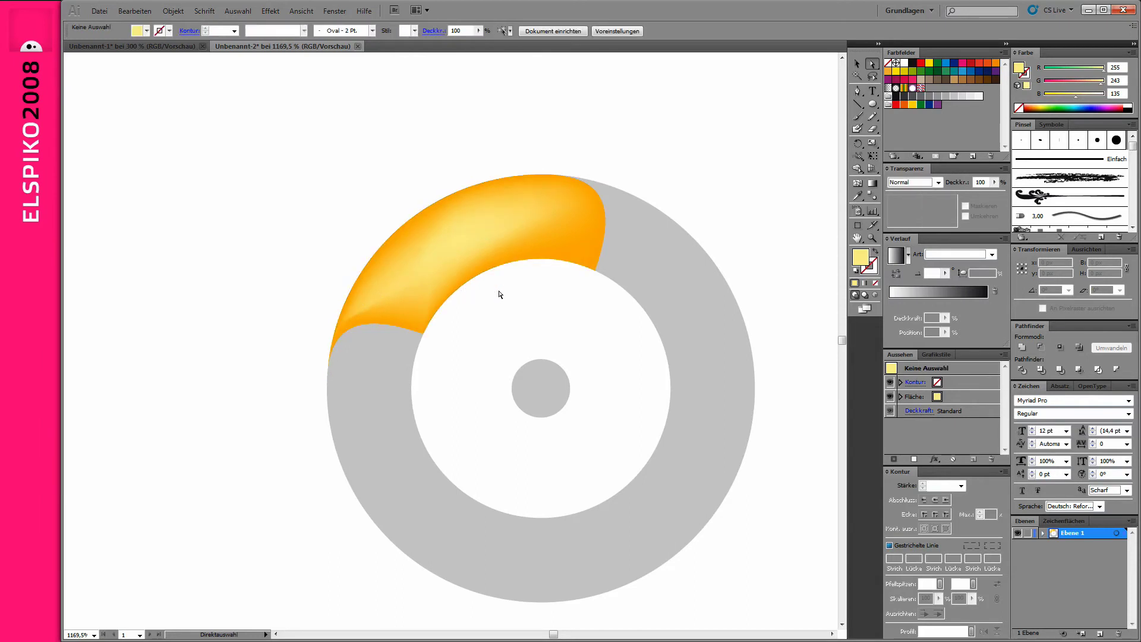
pyautogui.click(547, 225)
pyautogui.click(522, 263)
pyautogui.click(497, 216)
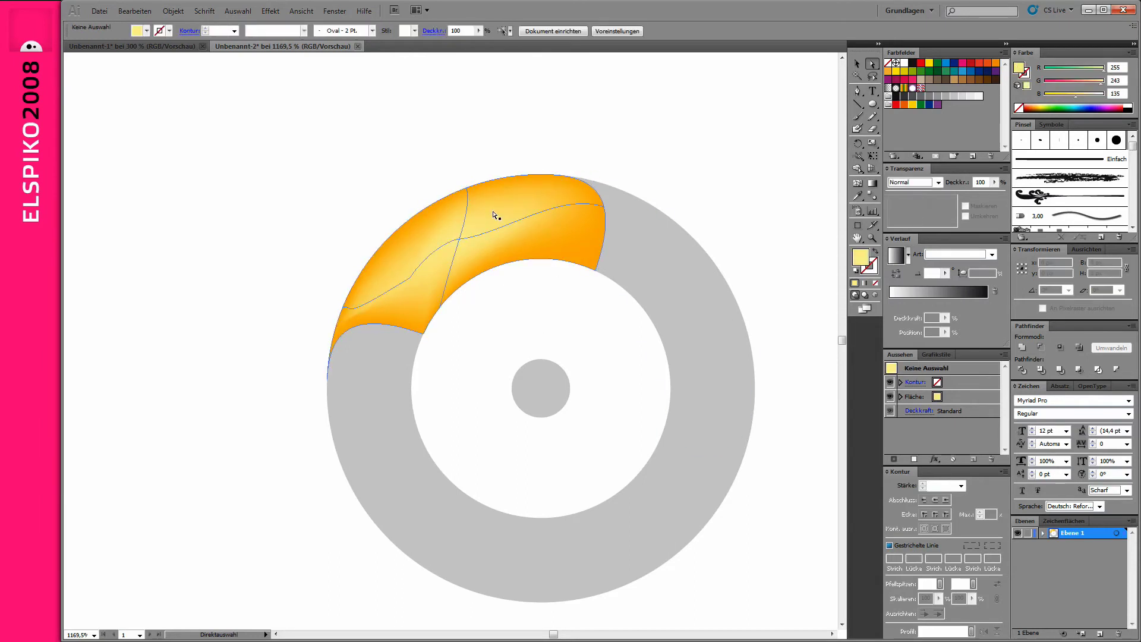
pyautogui.click(517, 292)
# Delete the grey left and right ring segments
pyautogui.click(384, 386)
pyautogui.press('Delete')
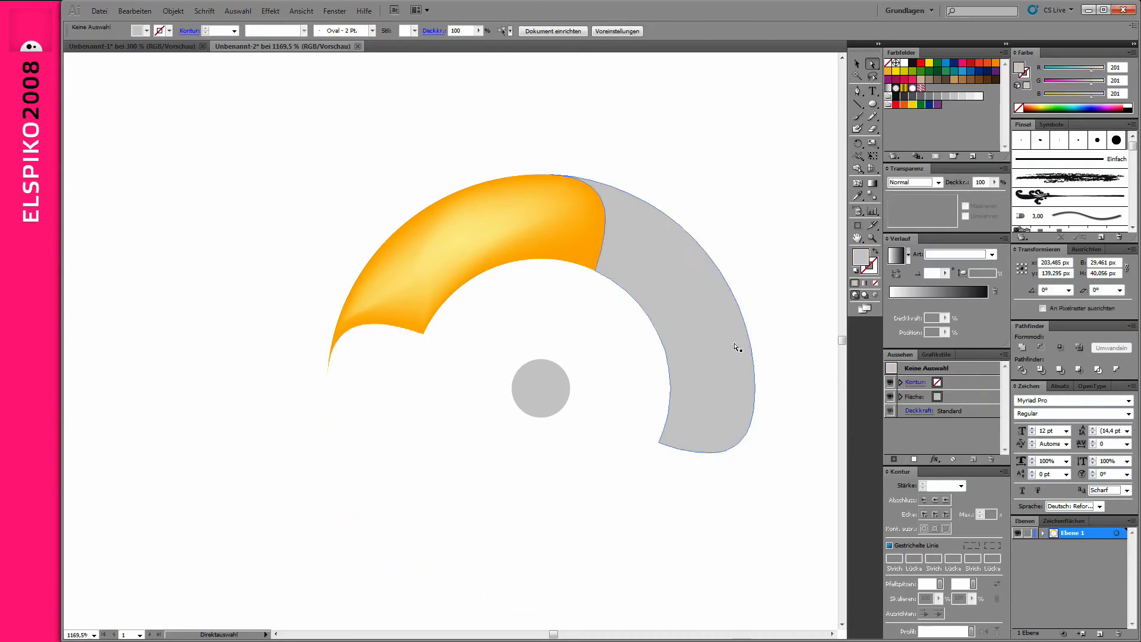
pyautogui.click(740, 347)
pyautogui.press('Delete')
# Rotate-copy the orange arc 90° around the centre dot and repeat to fill the ring
pyautogui.press('v')
pyautogui.click(484, 189)
pyautogui.press('r')
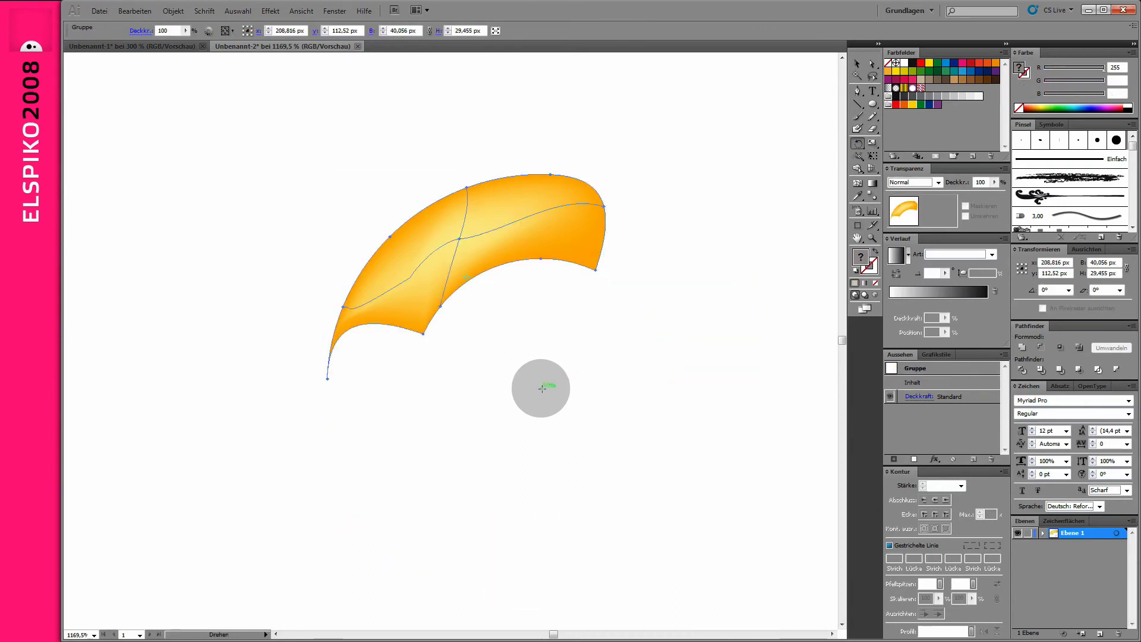
pyautogui.keyDown('alt'); pyautogui.click(542, 388); pyautogui.keyUp('alt')
pyautogui.click(657, 338)
pyautogui.hotkey('ctrl', 'd')
pyautogui.hotkey('ctrl', 'd')
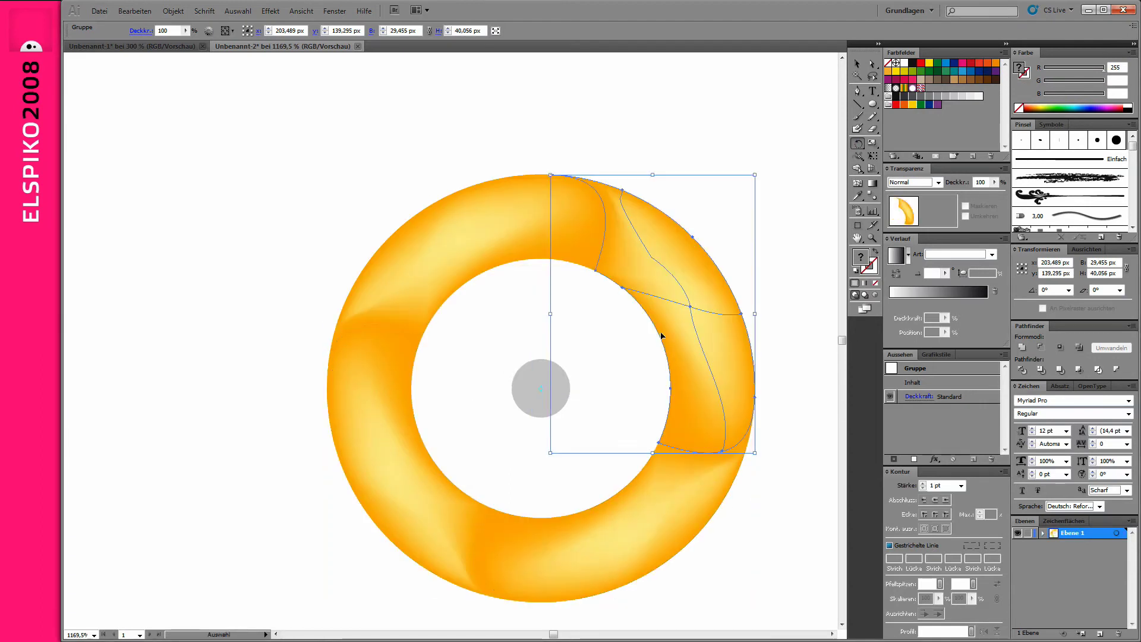
pyautogui.press('a')
pyautogui.click(461, 394)
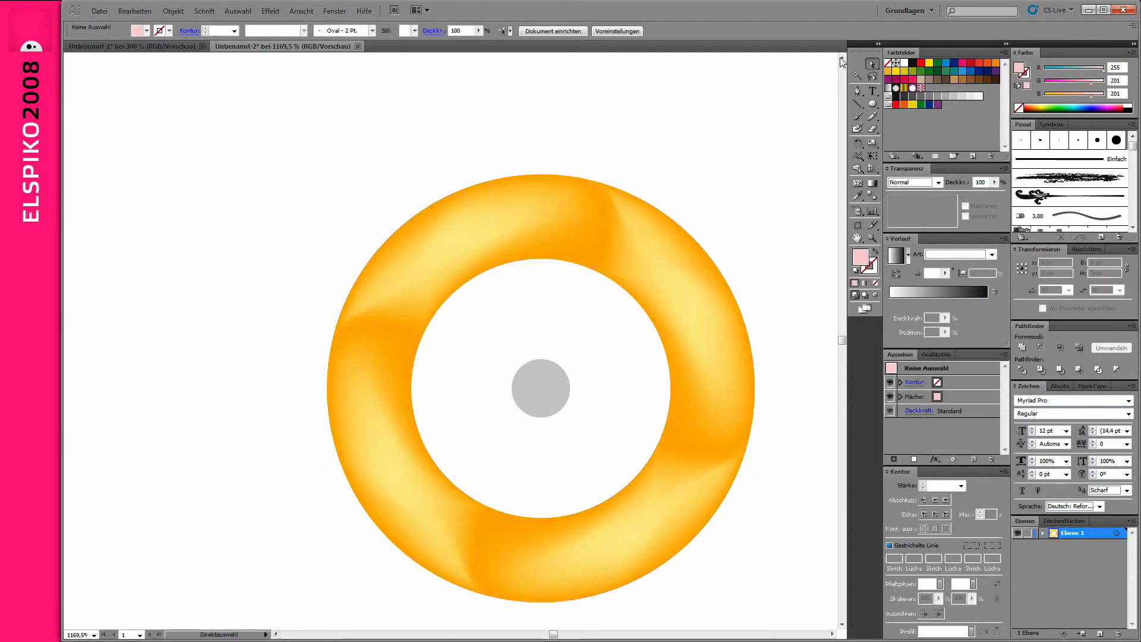
pyautogui.click(398, 441)
# Recolour the left segment red on the Recolor Artwork colour wheel, keeping its highlight
pyautogui.click(208, 30)
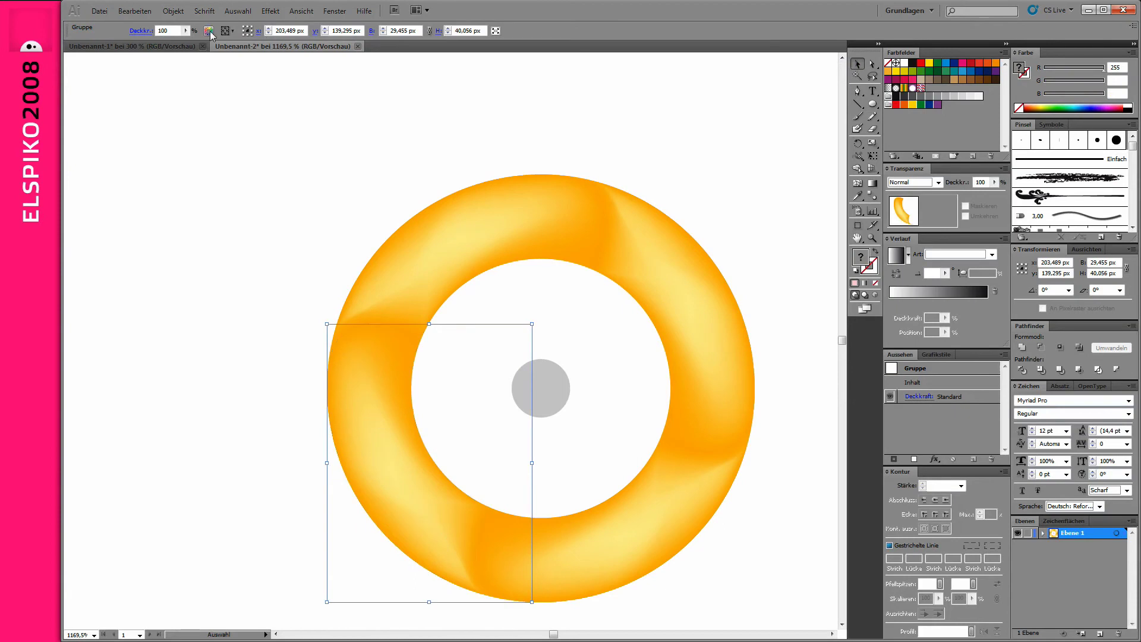
pyautogui.click(857, 54)
pyautogui.moveTo(909, 77); pyautogui.dragTo(949, 166)
pyautogui.moveTo(881, 110); pyautogui.dragTo(954, 140)
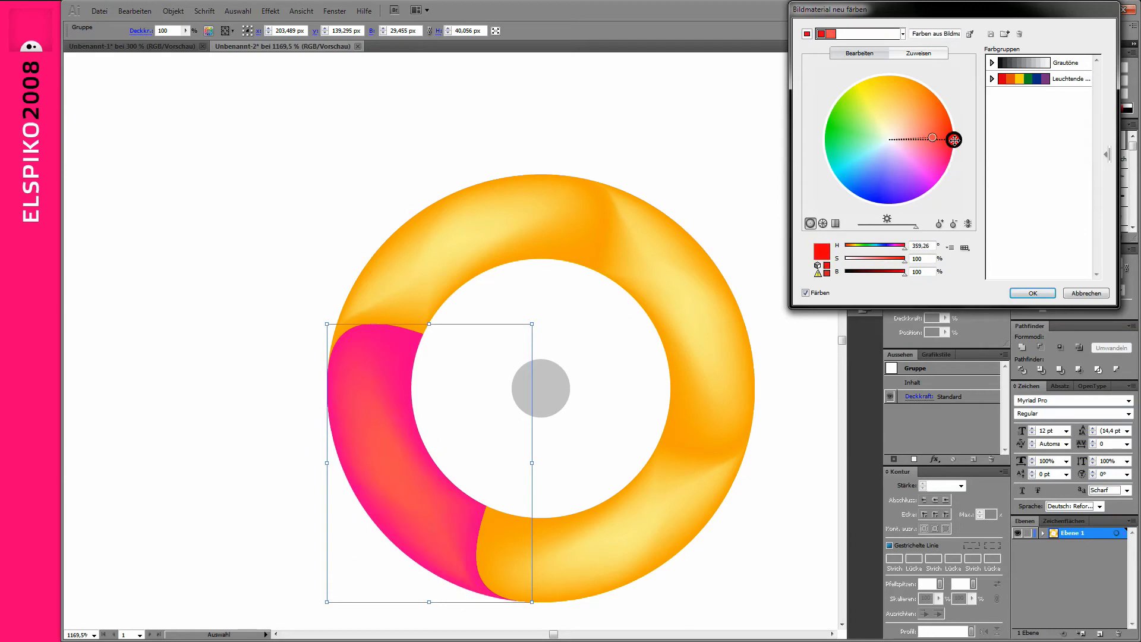
pyautogui.moveTo(907, 281); pyautogui.dragTo(902, 278)
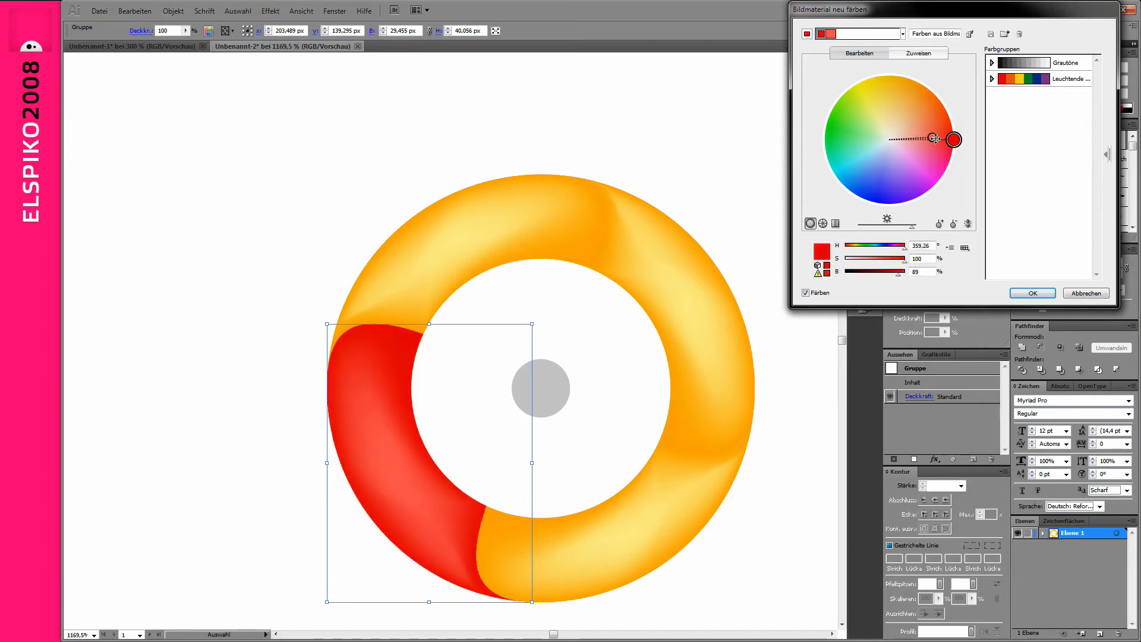
pyautogui.moveTo(935, 138); pyautogui.dragTo(936, 128)
pyautogui.click(1032, 293)
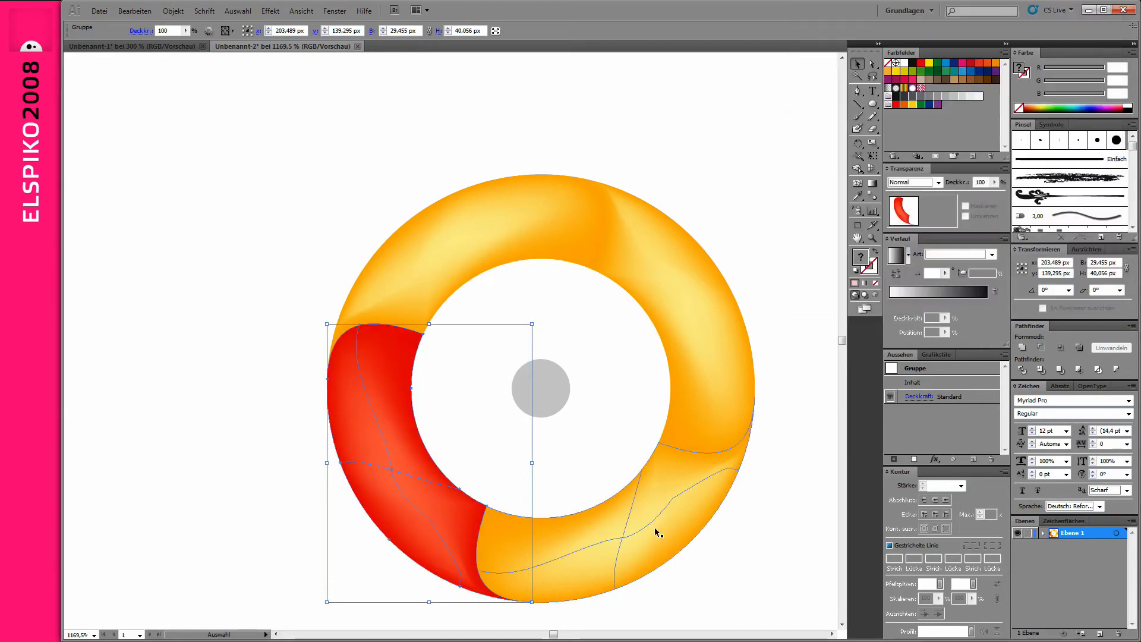
# Recolour the lower segment green with a lime green highlight
pyautogui.click(628, 502)
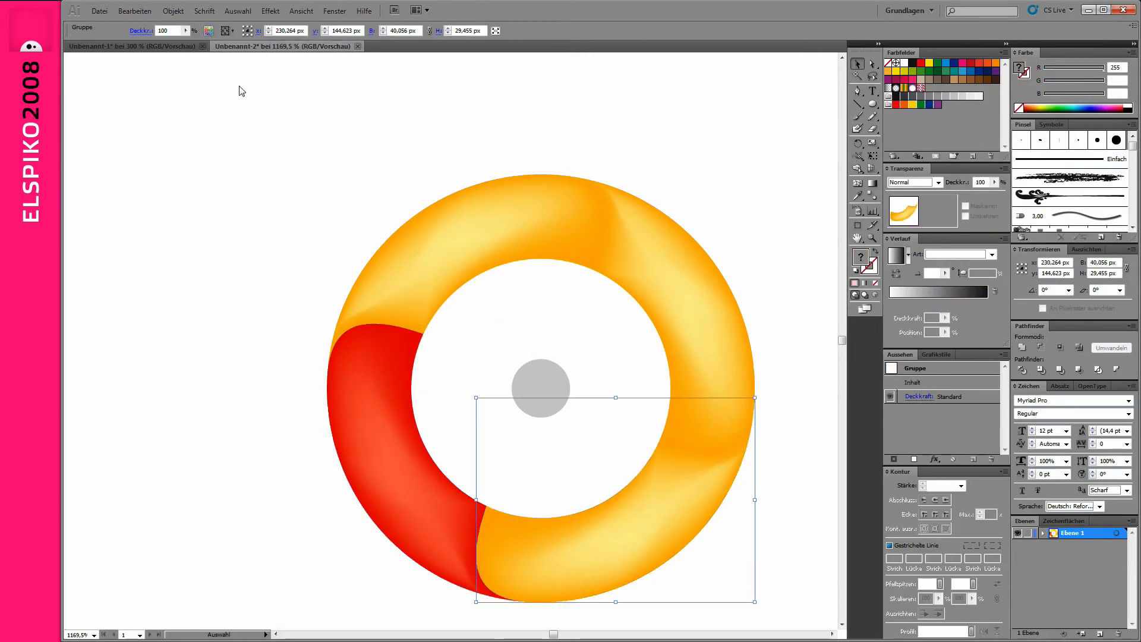
pyautogui.click(209, 31)
pyautogui.click(860, 53)
pyautogui.moveTo(909, 79)
pyautogui.mouseDown()
pyautogui.moveTo(833, 120)
pyautogui.moveTo(822, 139)
pyautogui.mouseUp()
pyautogui.moveTo(881, 110); pyautogui.dragTo(845, 102)
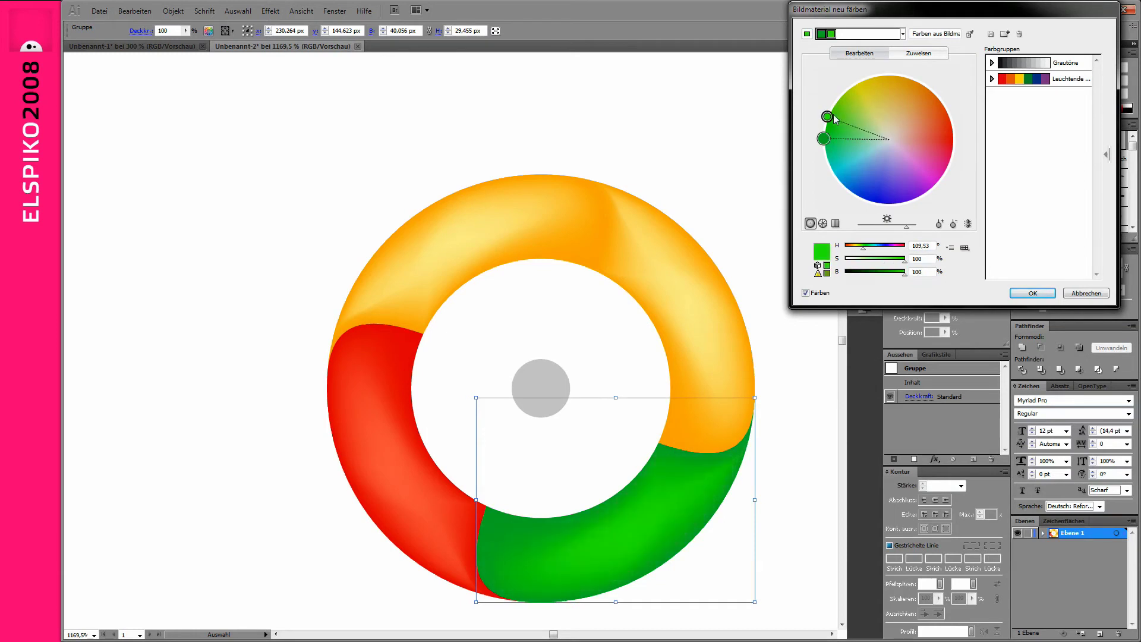
pyautogui.click(1020, 293)
pyautogui.click(749, 327)
# Recolour the upper-right segment blue with a light blue highlight
pyautogui.click(223, 31)
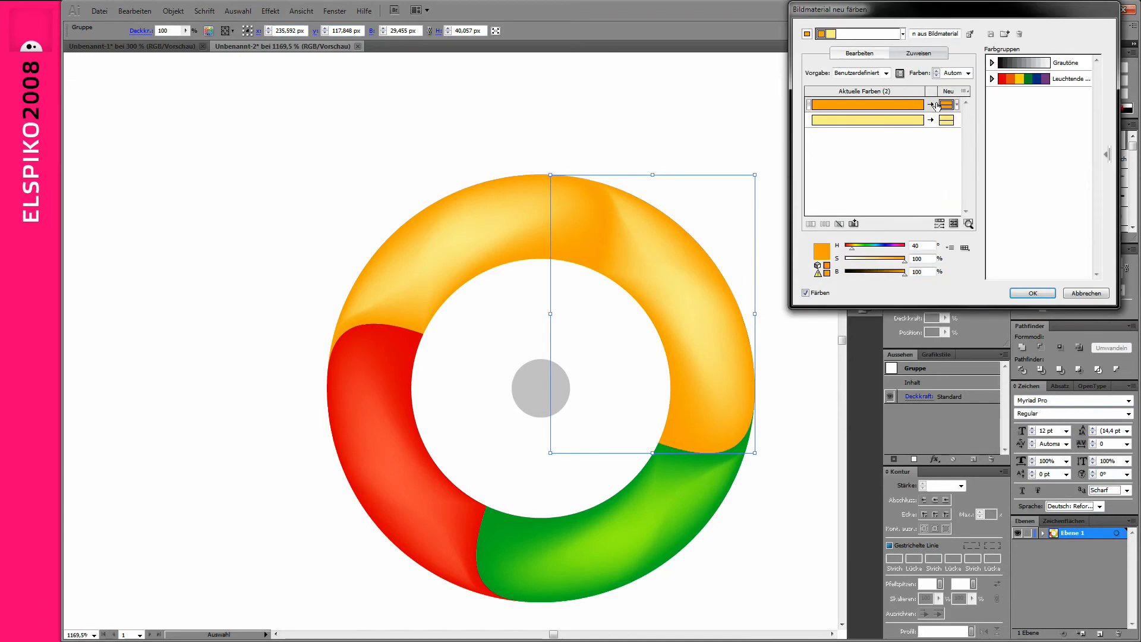
pyautogui.click(861, 54)
pyautogui.moveTo(904, 82); pyautogui.dragTo(850, 194)
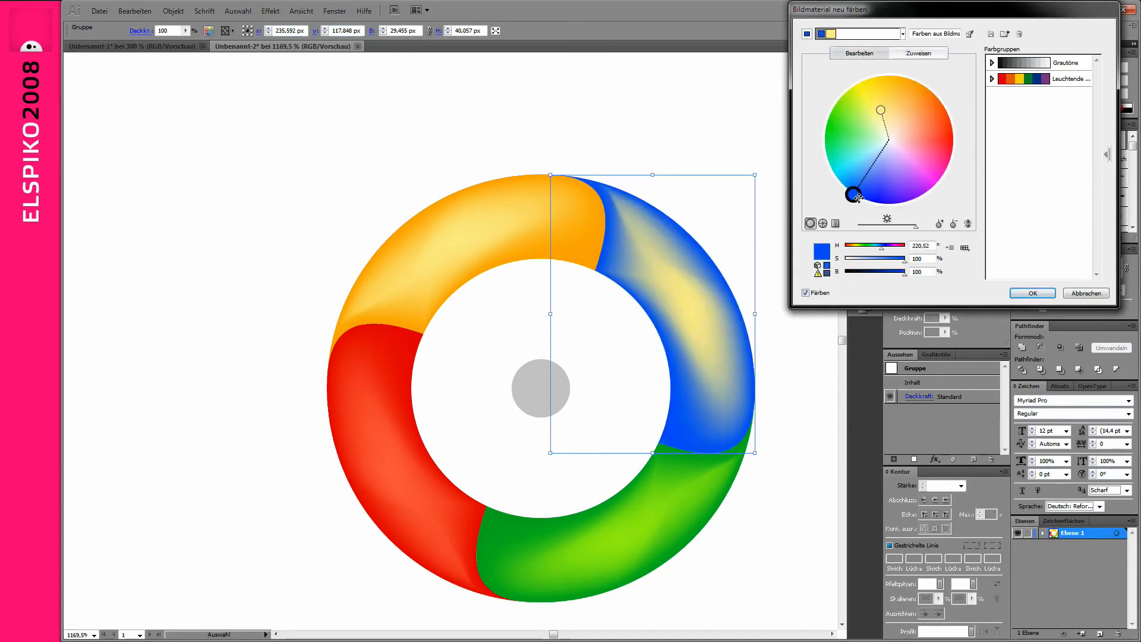
pyautogui.moveTo(881, 110); pyautogui.dragTo(868, 172)
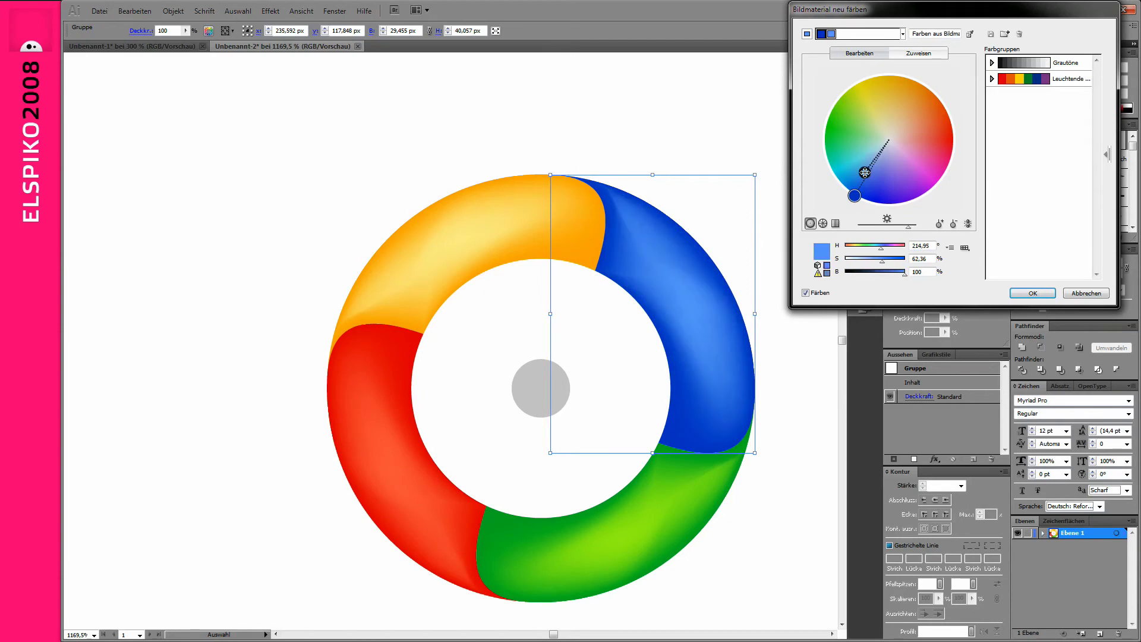
pyautogui.press('Return')
pyautogui.click(615, 131)
# Warm the red segment's highlight toward a more saturated orange
pyautogui.click(369, 426)
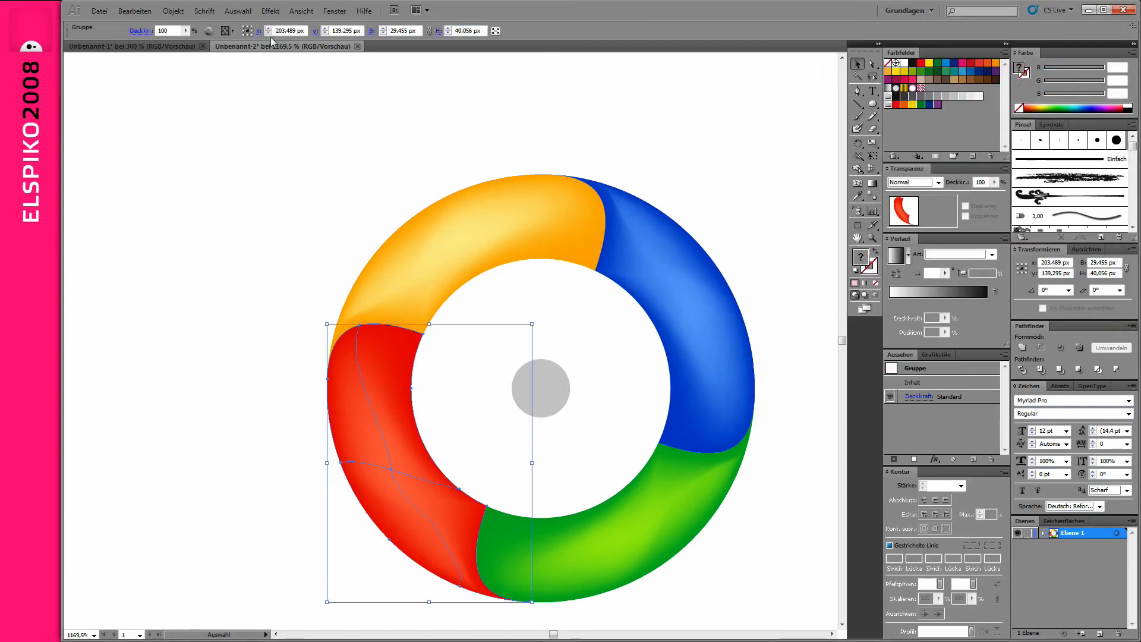
pyautogui.click(208, 30)
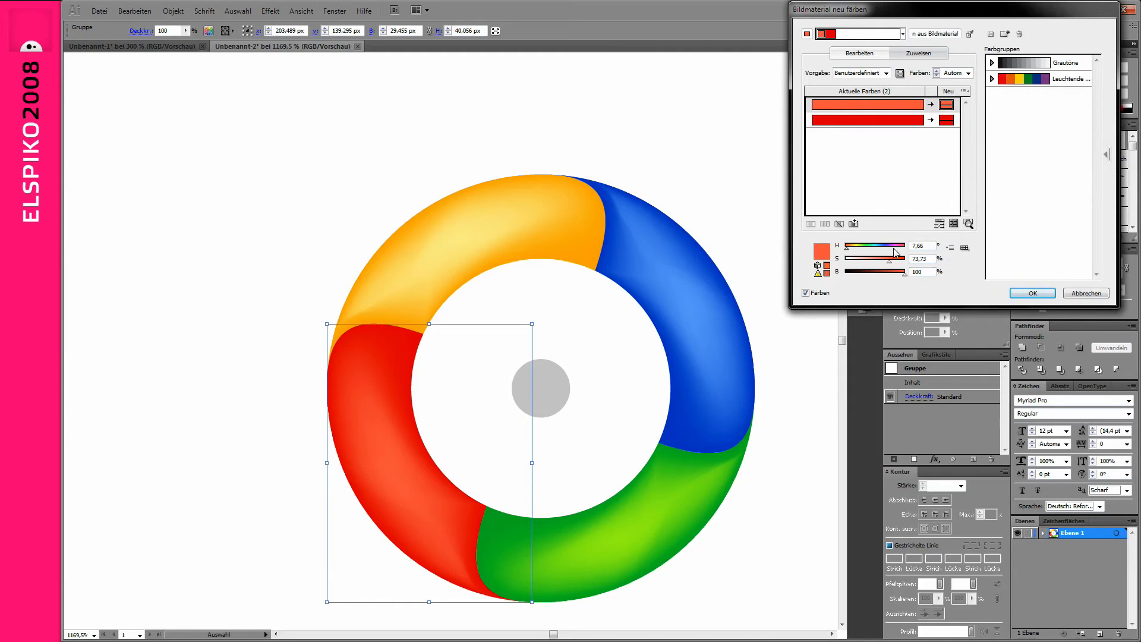
pyautogui.moveTo(900, 249); pyautogui.dragTo(849, 249)
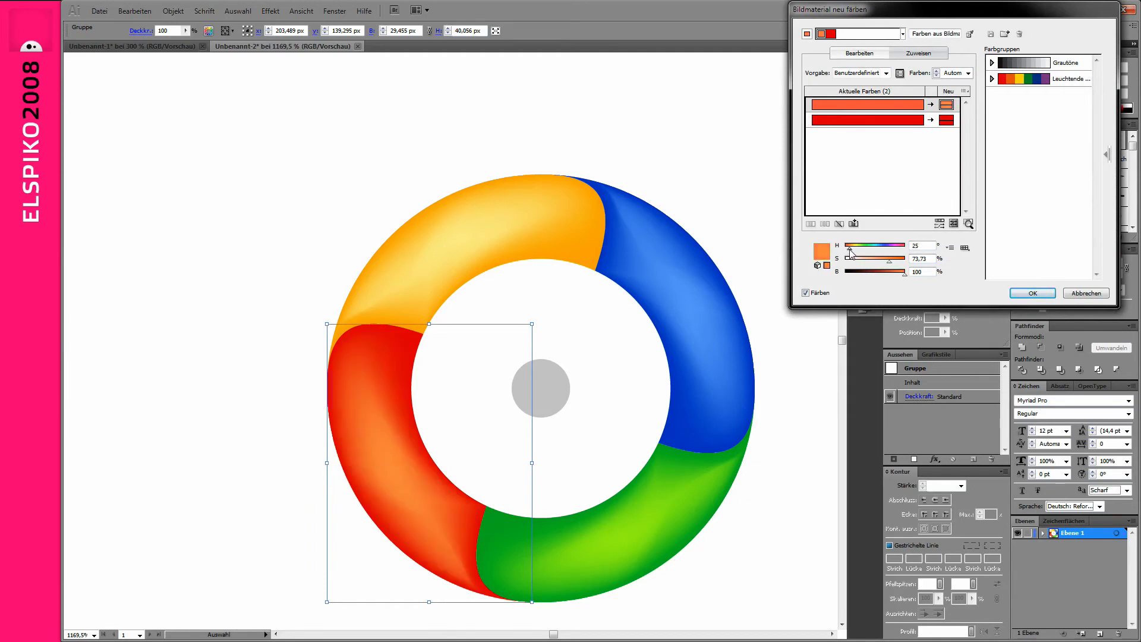
pyautogui.click(898, 260)
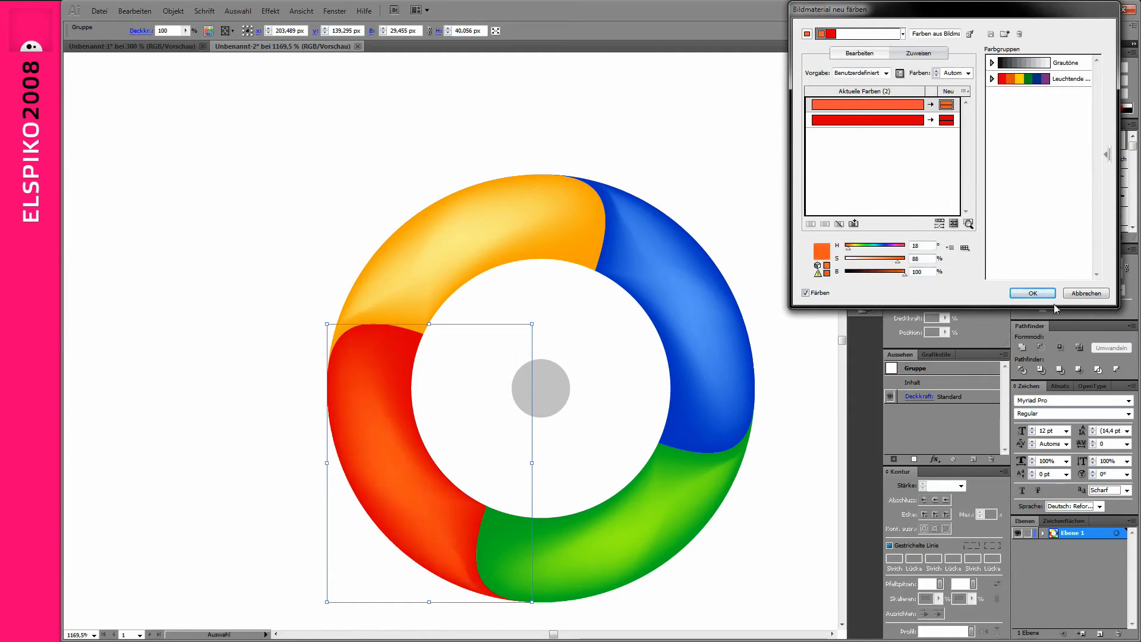
pyautogui.click(1038, 297)
pyautogui.scroll(-2, 519, 369)
pyautogui.scroll(-1, 331, 214)
pyautogui.scroll(3, 530, 411)
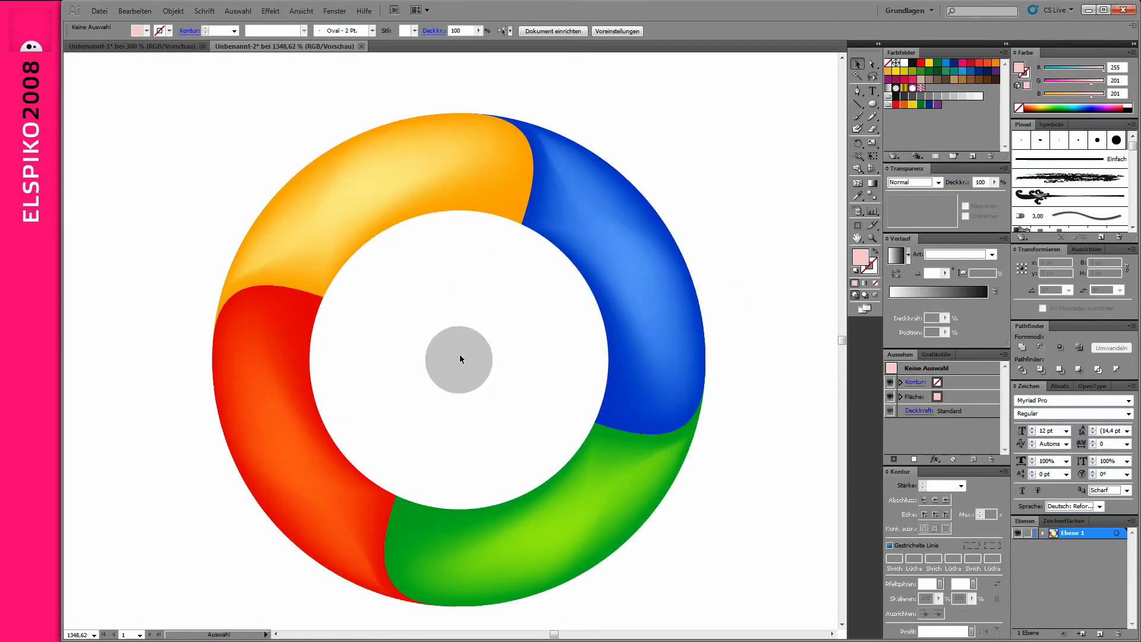
pyautogui.moveTo(169, 240); pyautogui.dragTo(408, 413)
# Draw a curved Pen path tracing the seam between the red and orange segments
pyautogui.click(859, 92)
pyautogui.moveTo(570, 239); pyautogui.dragTo(763, 287)
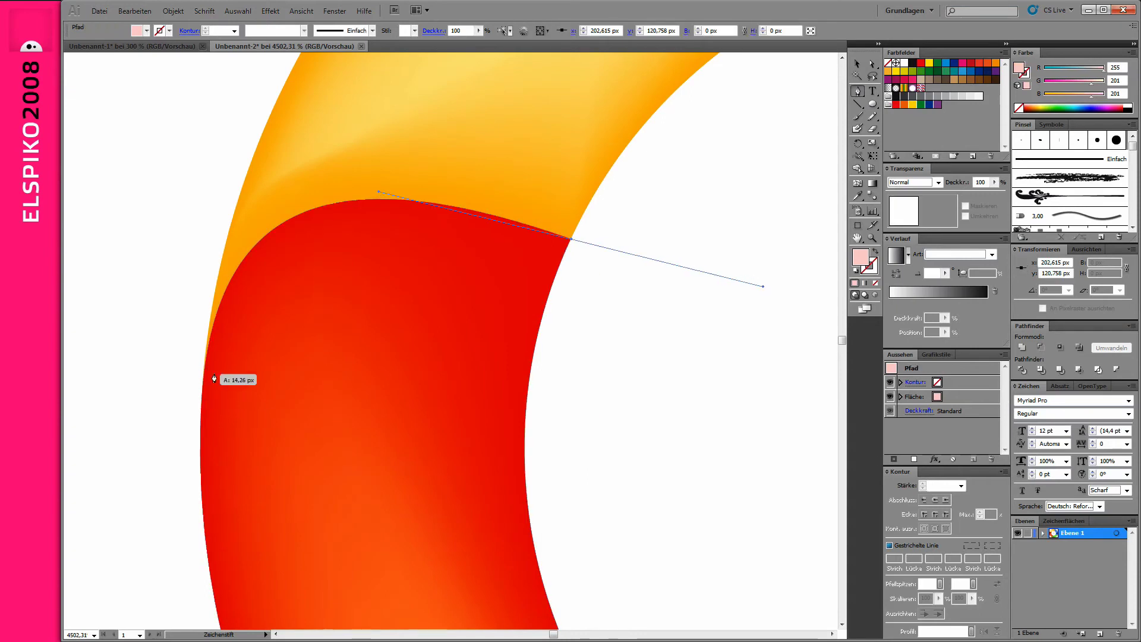
pyautogui.hotkey('ctrl', 'y')
pyautogui.moveTo(201, 411); pyautogui.dragTo(198, 619)
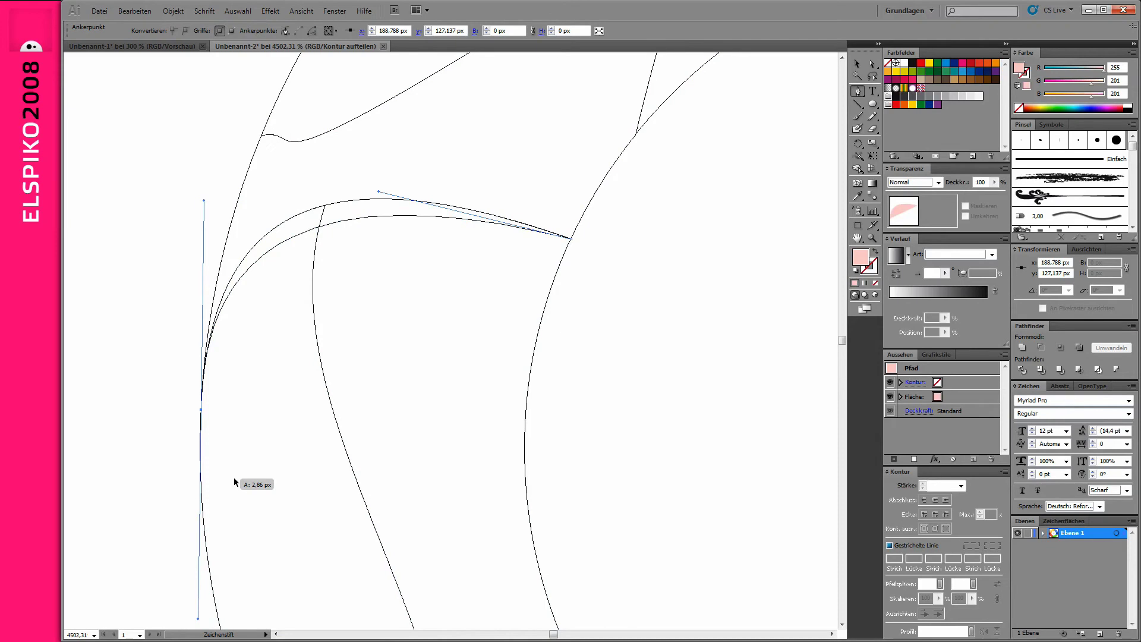
pyautogui.hotkey('ctrl', 'y')
pyautogui.moveTo(204, 200); pyautogui.dragTo(218, 152)
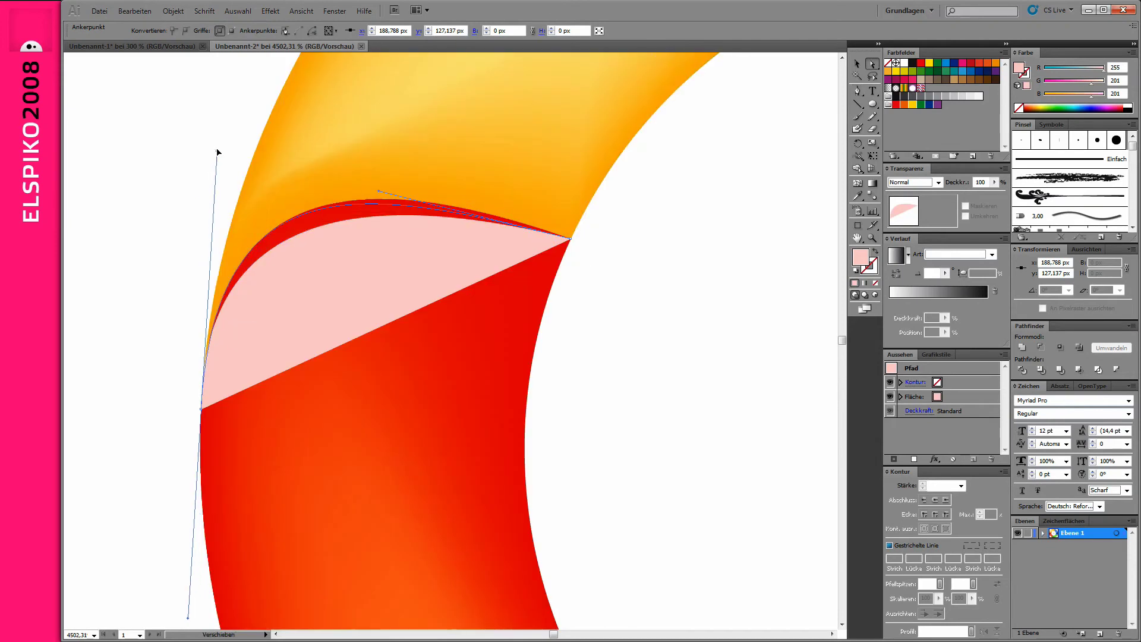
pyautogui.moveTo(379, 191); pyautogui.dragTo(389, 181)
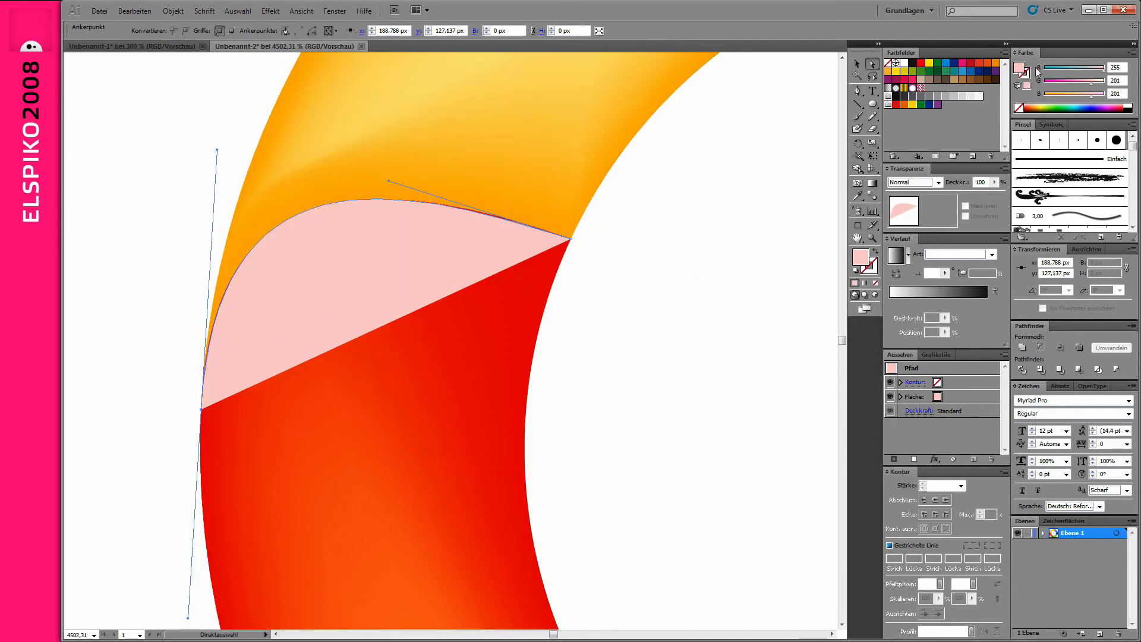
# Give the path no fill, a white 1 pt stroke and the tapered elliptical width profile
pyautogui.press('/')
pyautogui.click(1042, 98)
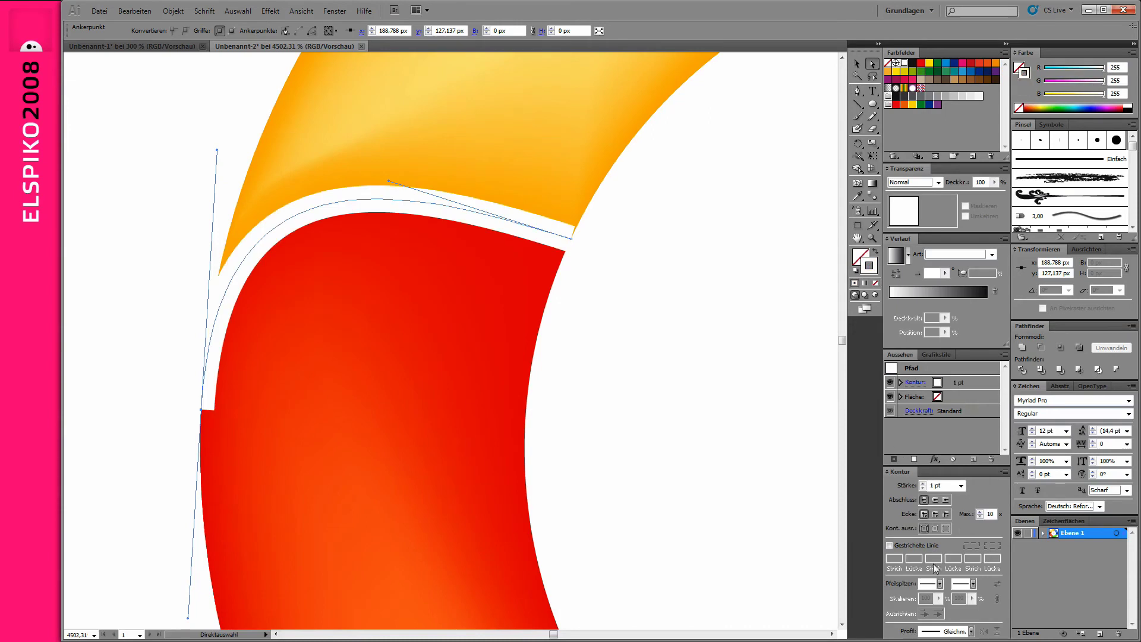
pyautogui.click(972, 632)
pyautogui.click(948, 585)
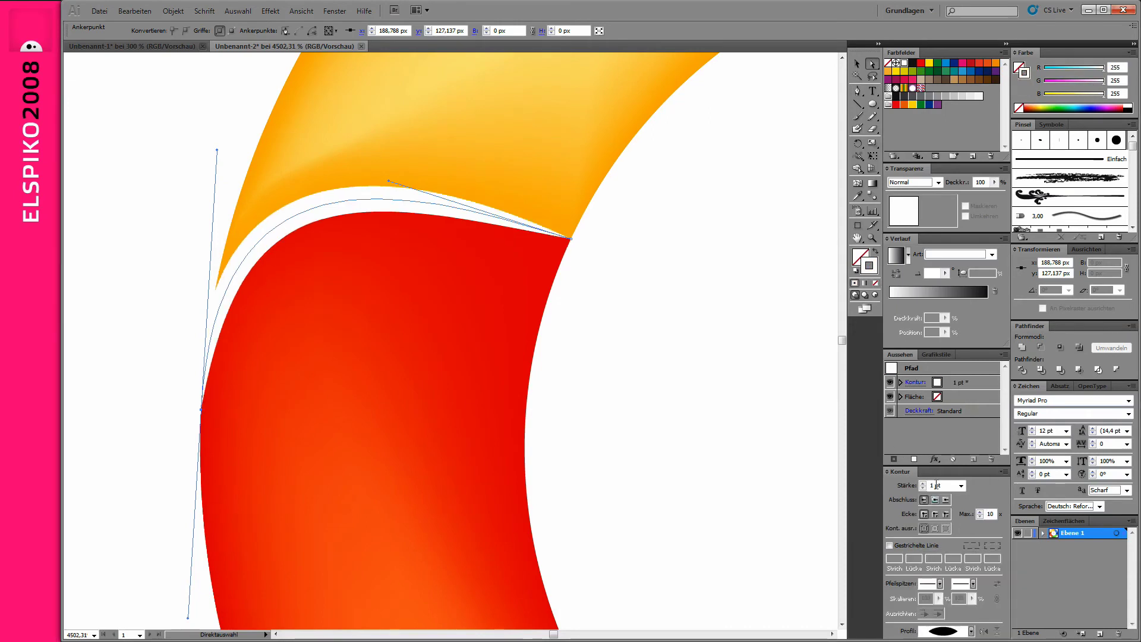
pyautogui.hotkey('ctrl', '0')
# Convert the tapered white seam line into a filled shape
pyautogui.moveTo(402, 350); pyautogui.dragTo(601, 499)
pyautogui.click(530, 359)
pyautogui.click(374, 301)
pyautogui.click(170, 11)
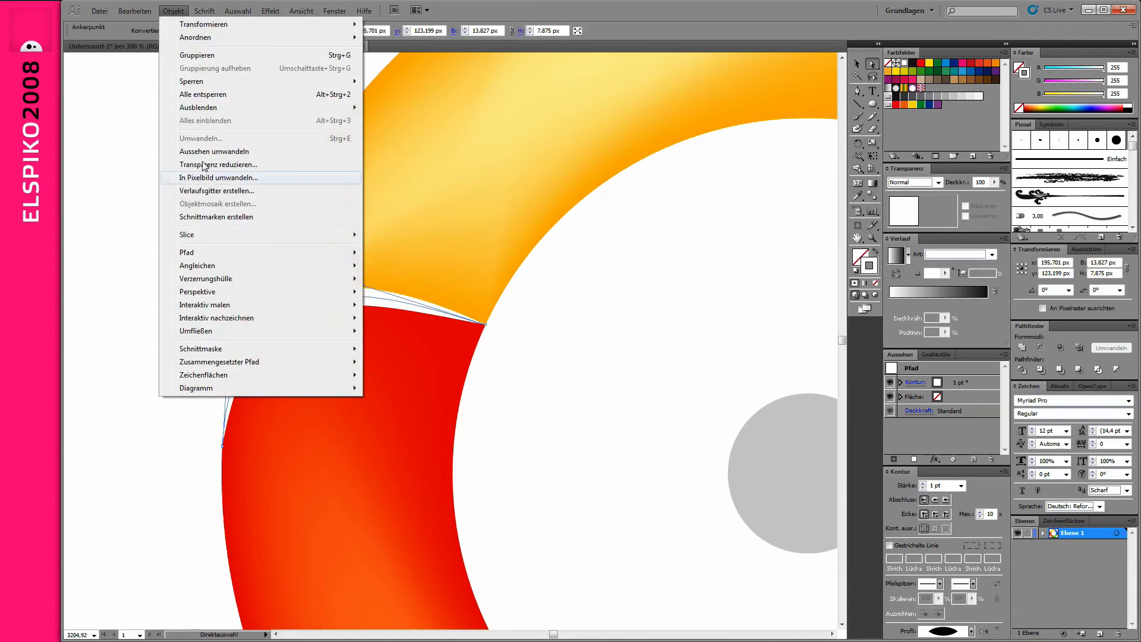
pyautogui.click(204, 164)
# Fill the shape with a linear gradient with a light bluish grey middle stop
pyautogui.click(914, 294)
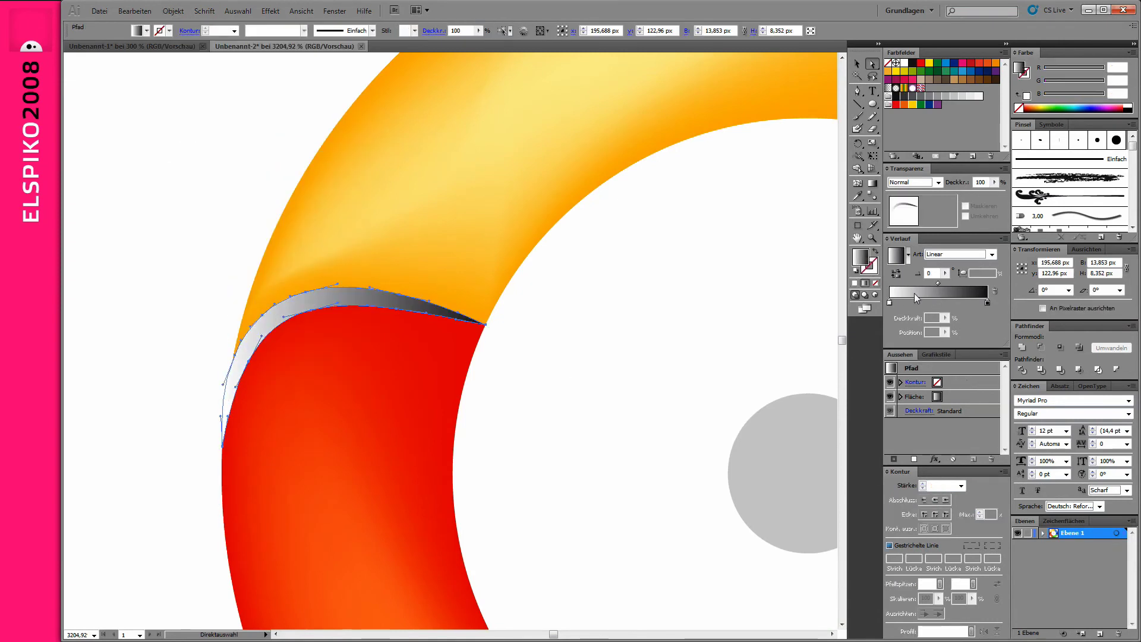
pyautogui.click(944, 304)
pyautogui.click(1134, 52)
pyautogui.click(963, 117)
pyautogui.moveTo(1067, 93); pyautogui.dragTo(1077, 93)
pyautogui.click(1094, 107)
pyautogui.click(1091, 107)
# Add more grey gradient stops, including a light grey at 29% and one at 91.5%
pyautogui.click(953, 304)
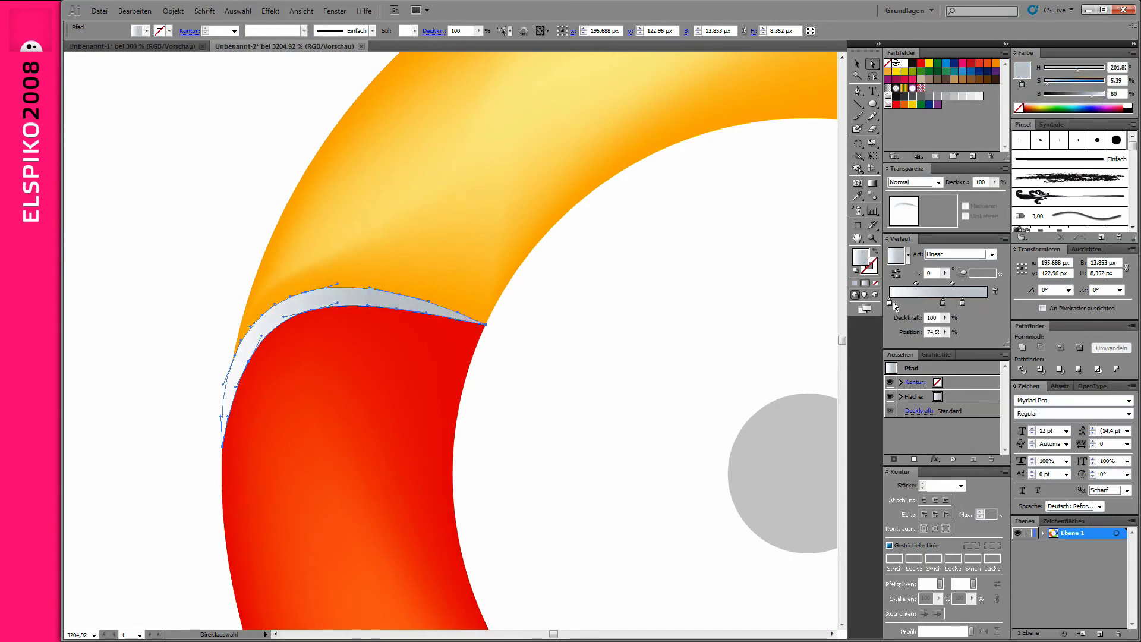
pyautogui.click(933, 304)
pyautogui.click(918, 303)
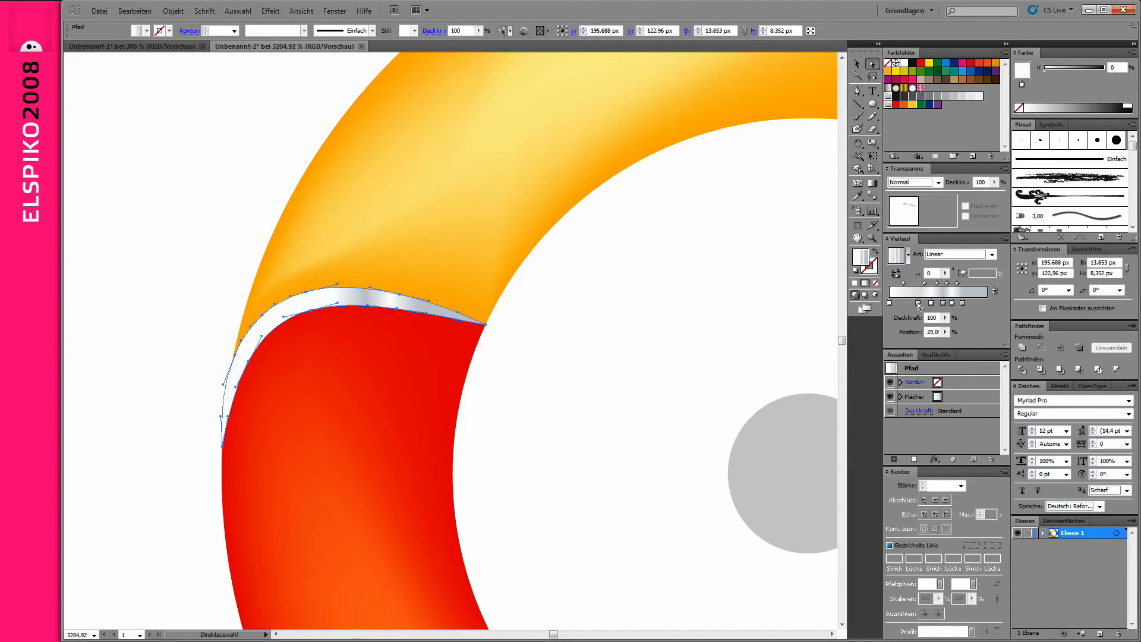
pyautogui.click(910, 304)
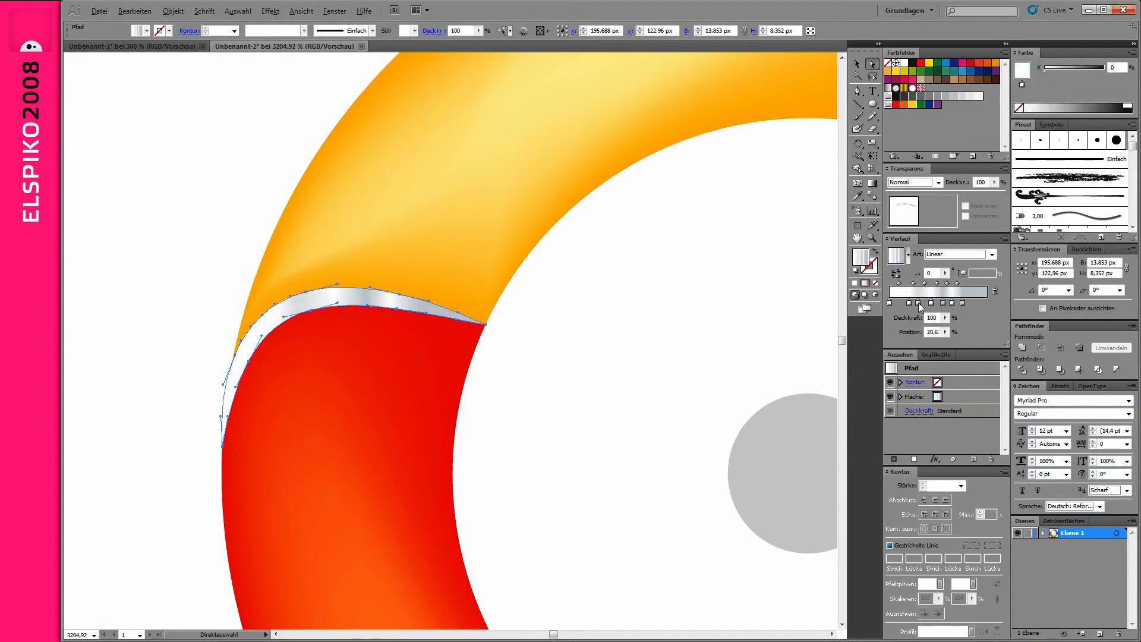
pyautogui.click(979, 304)
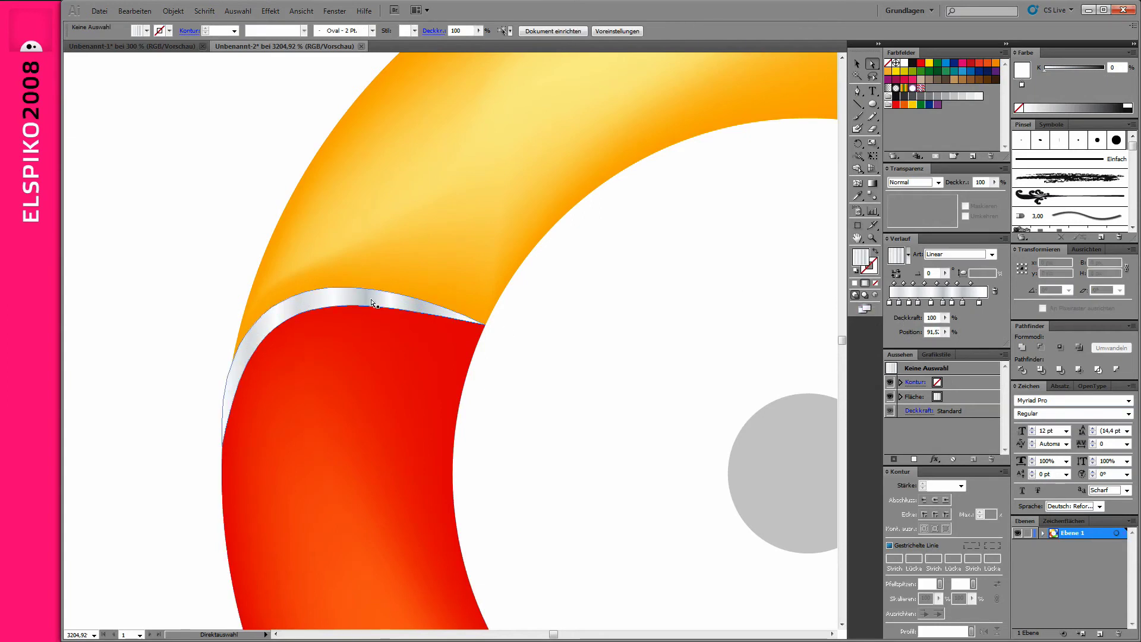
# Lower the brightness of the divider's grey tones in Recolor Artwork, then deselect and zoom out
pyautogui.click(524, 30)
pyautogui.click(947, 119)
pyautogui.moveTo(901, 273); pyautogui.dragTo(880, 276)
pyautogui.click(955, 110)
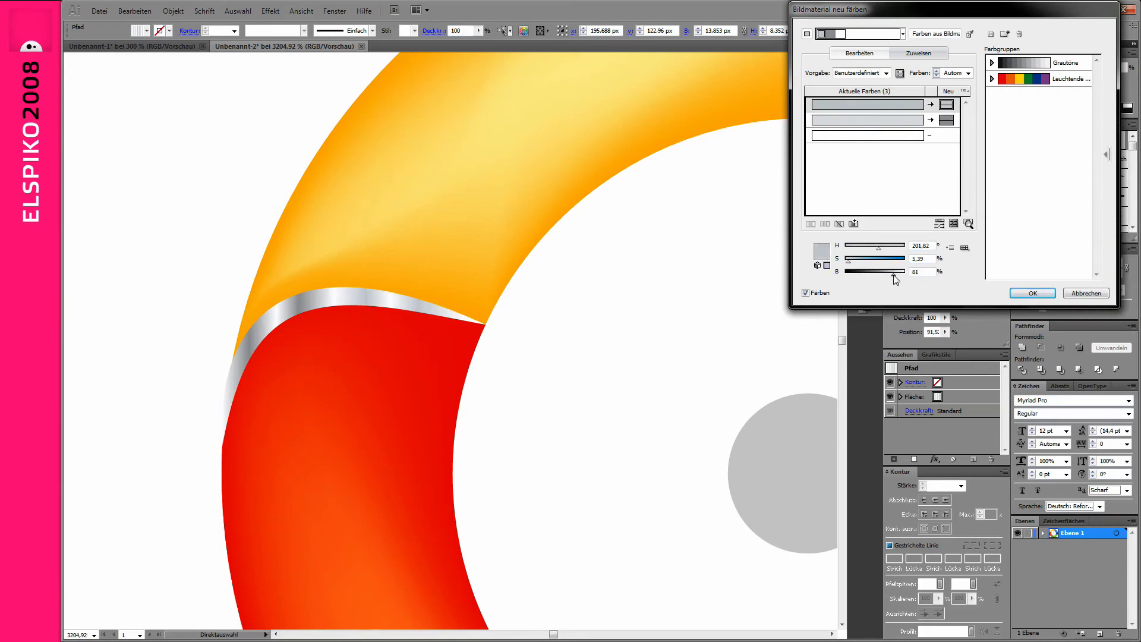
pyautogui.click(1018, 293)
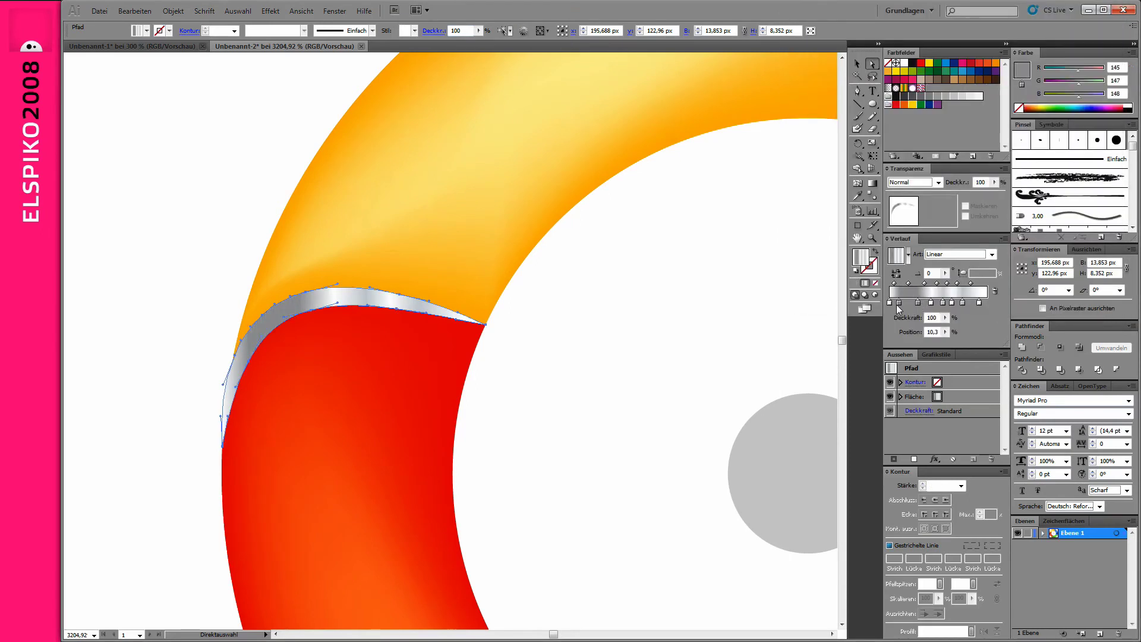
pyautogui.click(619, 275)
pyautogui.hotkey('ctrl', '-')
# Copy the silver divider at 90° around the ring centre, repeated to fill all four seams
pyautogui.moveTo(488, 385); pyautogui.dragTo(488, 302)
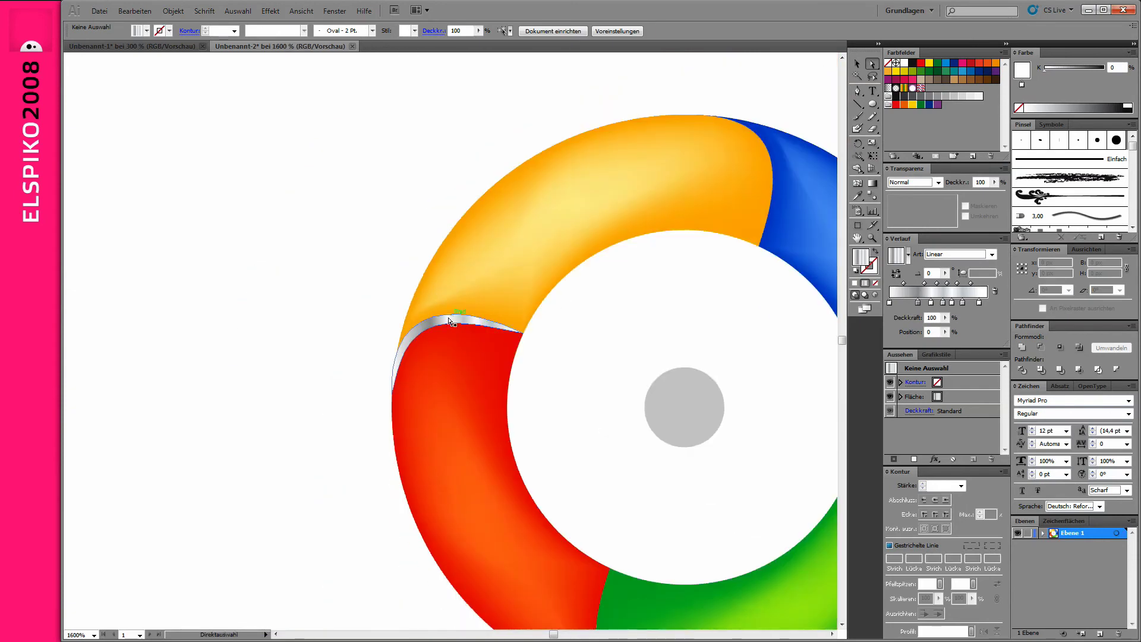
pyautogui.click(447, 323)
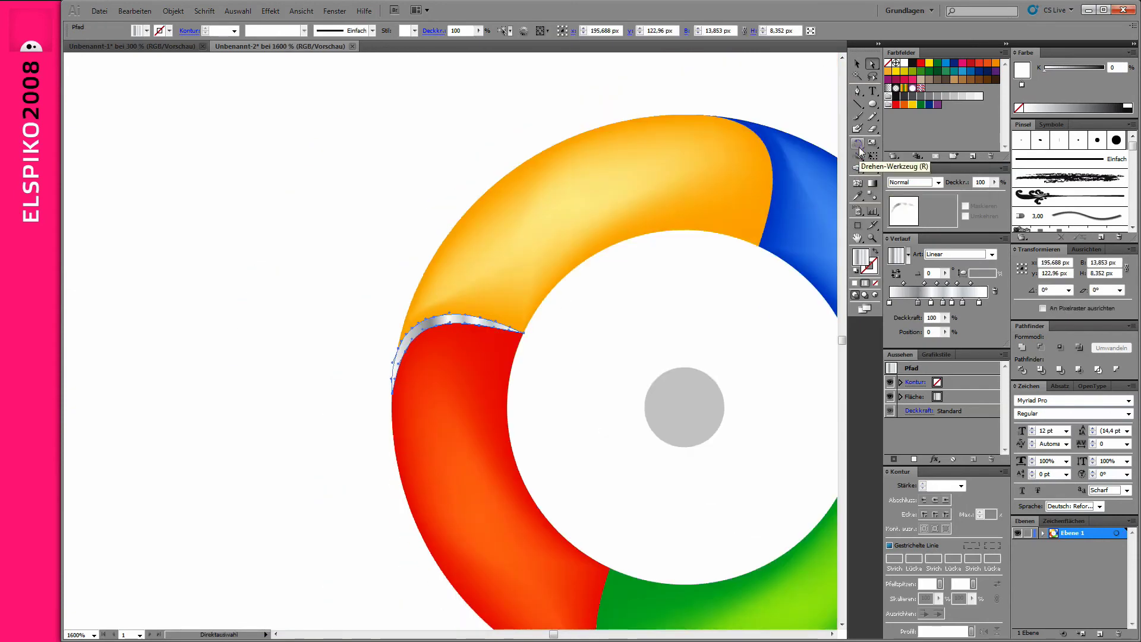
pyautogui.moveTo(678, 340); pyautogui.dragTo(557, 276)
pyautogui.keyDown('alt'); pyautogui.click(562, 344); pyautogui.keyUp('alt')
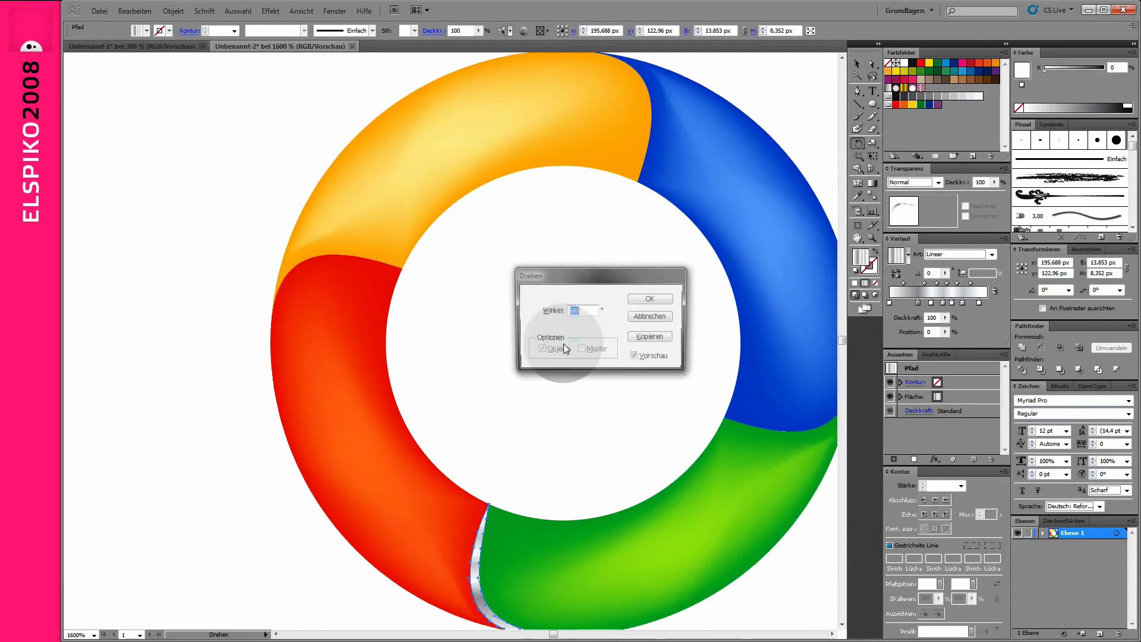
pyautogui.click(648, 337)
pyautogui.hotkey('ctrl', 'd')
pyautogui.hotkey('ctrl', 'd')
pyautogui.press('a')
pyautogui.hotkey('ctrl', 'shift', 'a')
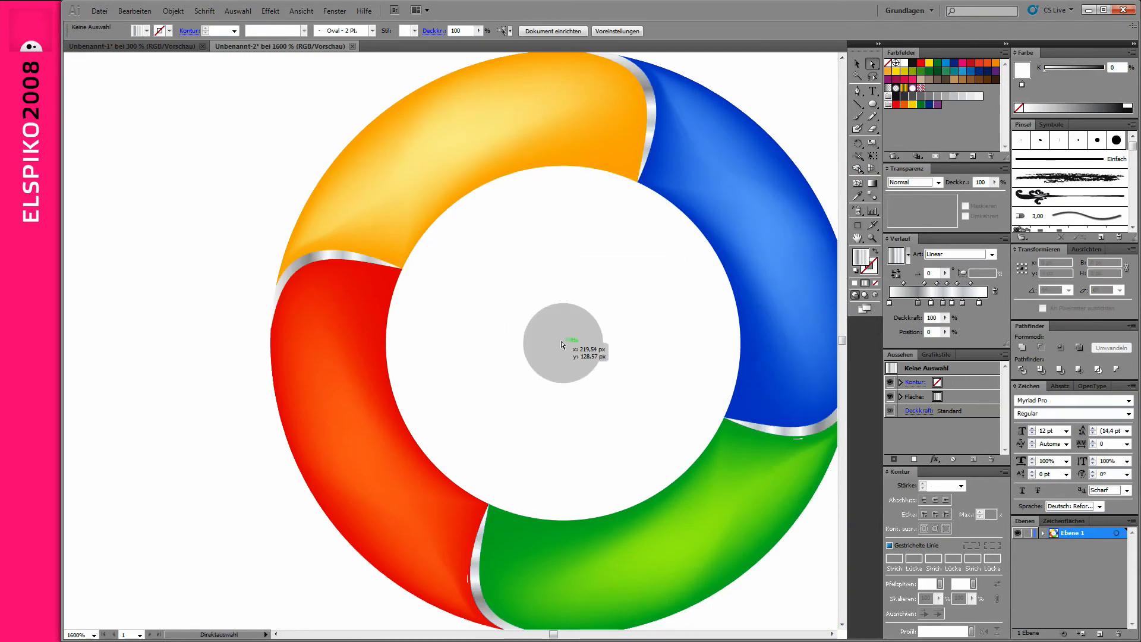
pyautogui.hotkey('ctrl', '-')
pyautogui.hotkey('ctrl', '-')
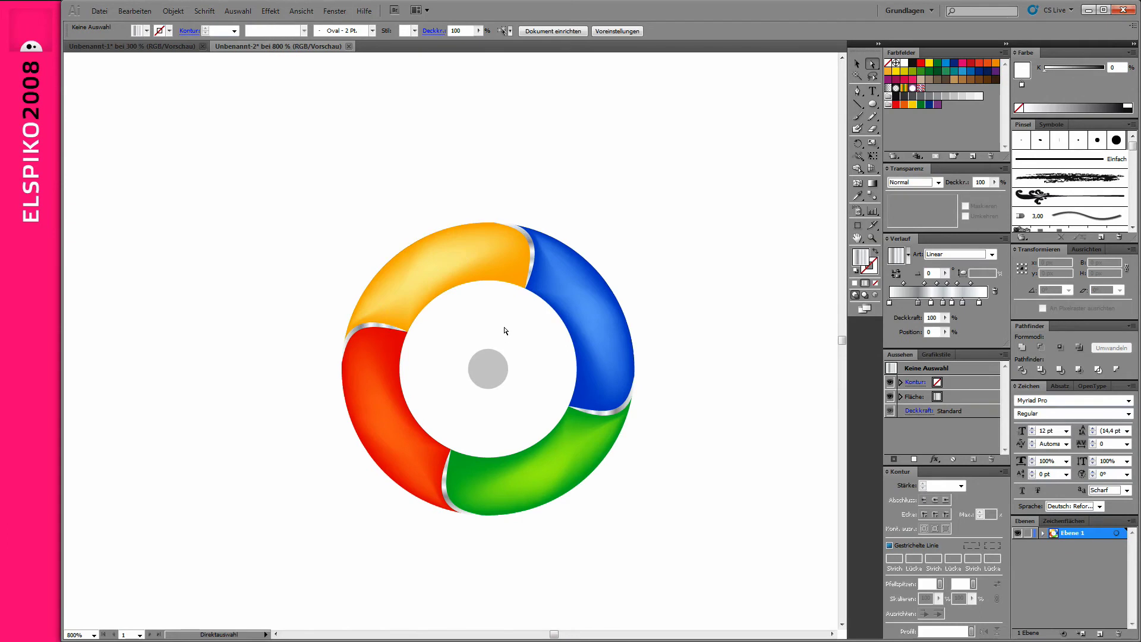
# Draw a circle from the ring centre with a white outline and no fill
pyautogui.click(873, 104)
pyautogui.moveTo(488, 369); pyautogui.dragTo(614, 226)
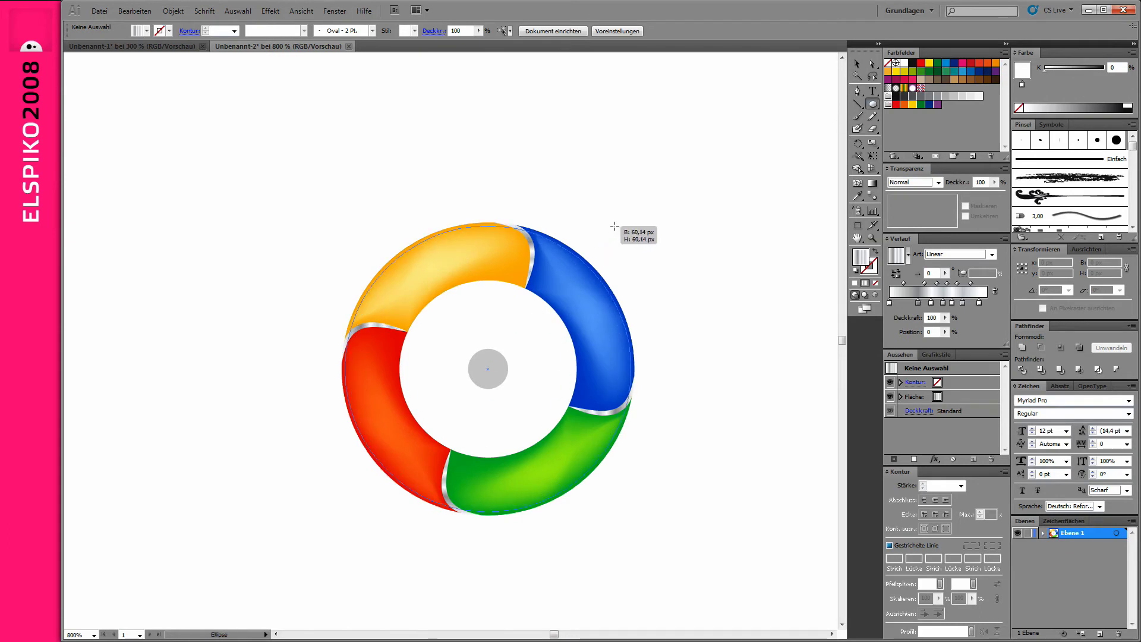
pyautogui.moveTo(613, 226); pyautogui.dragTo(620, 238)
pyautogui.click(1133, 53)
pyautogui.click(1060, 101)
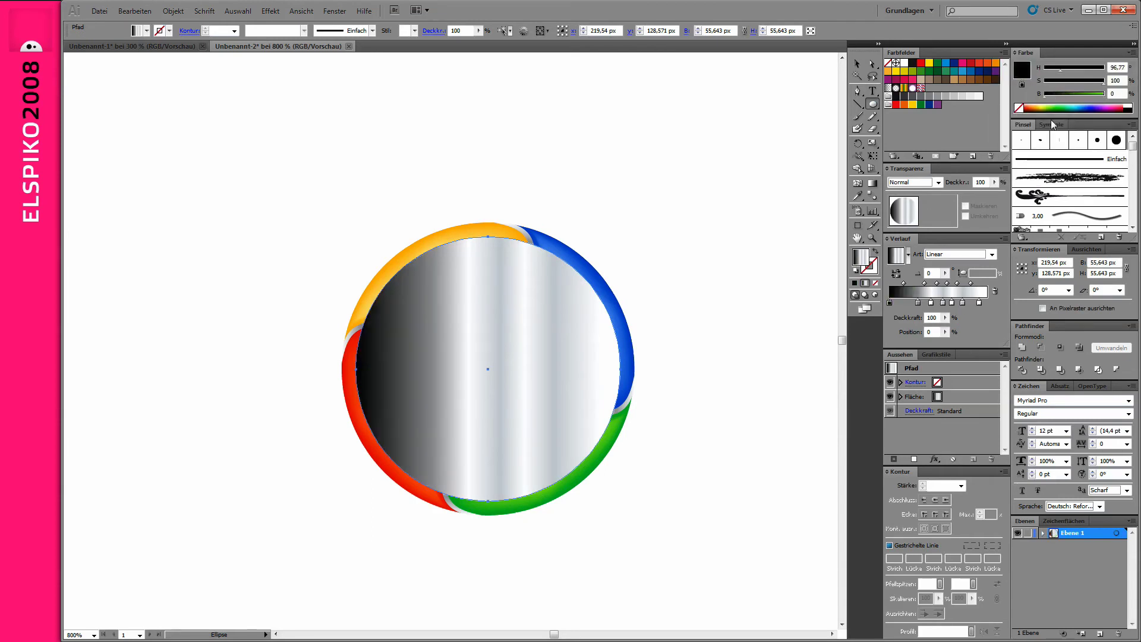
pyautogui.click(949, 99)
pyautogui.click(1019, 71)
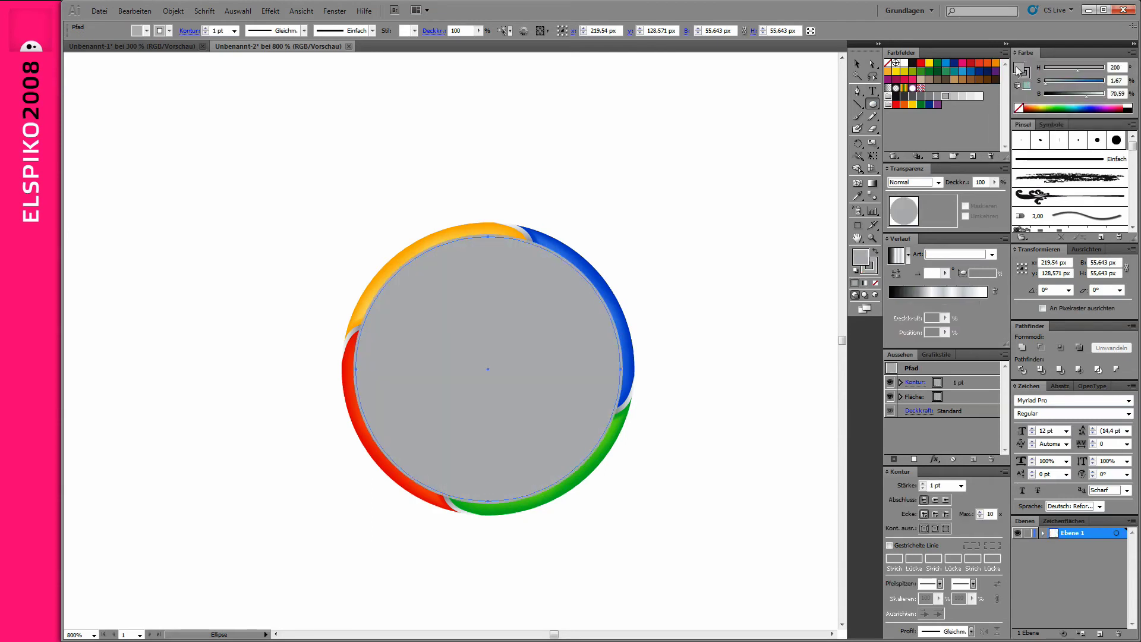
pyautogui.click(1019, 108)
# Make the circle's stroke 4 pt at 50% opacity and scale a smaller copy inward
pyautogui.click(923, 482)
pyautogui.write('50')
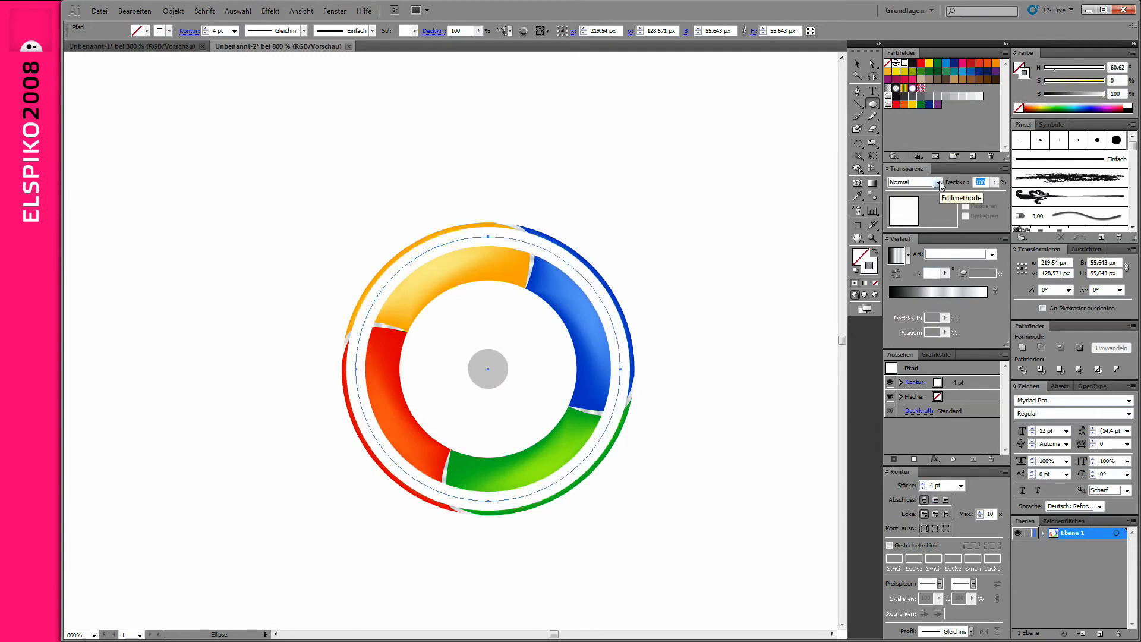
pyautogui.press('Return')
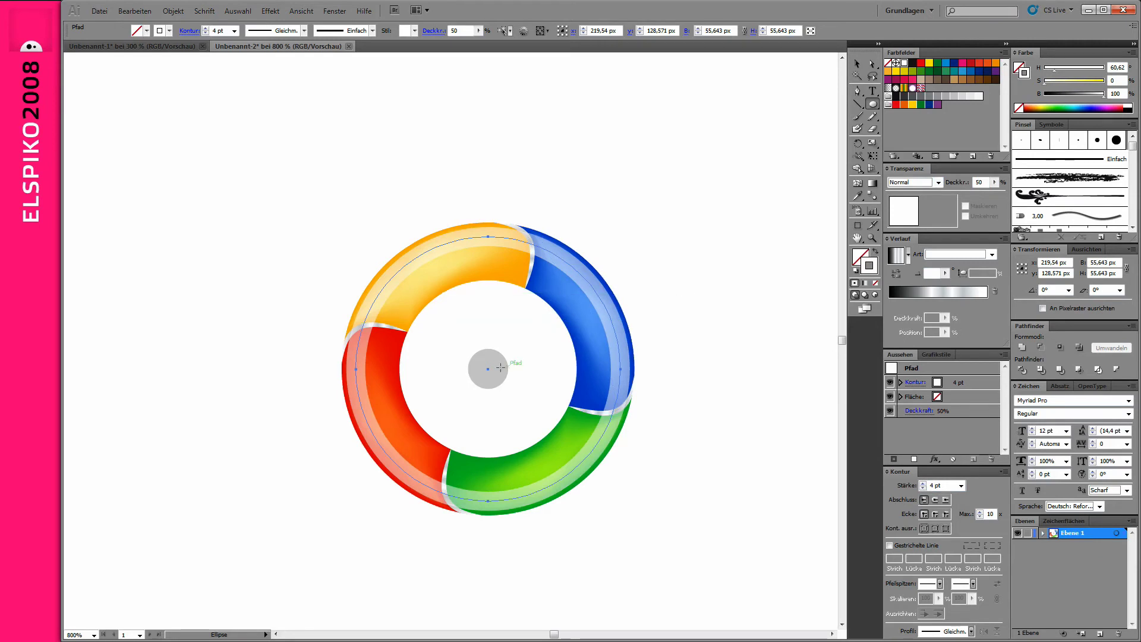
pyautogui.moveTo(613, 309); pyautogui.dragTo(586, 322)
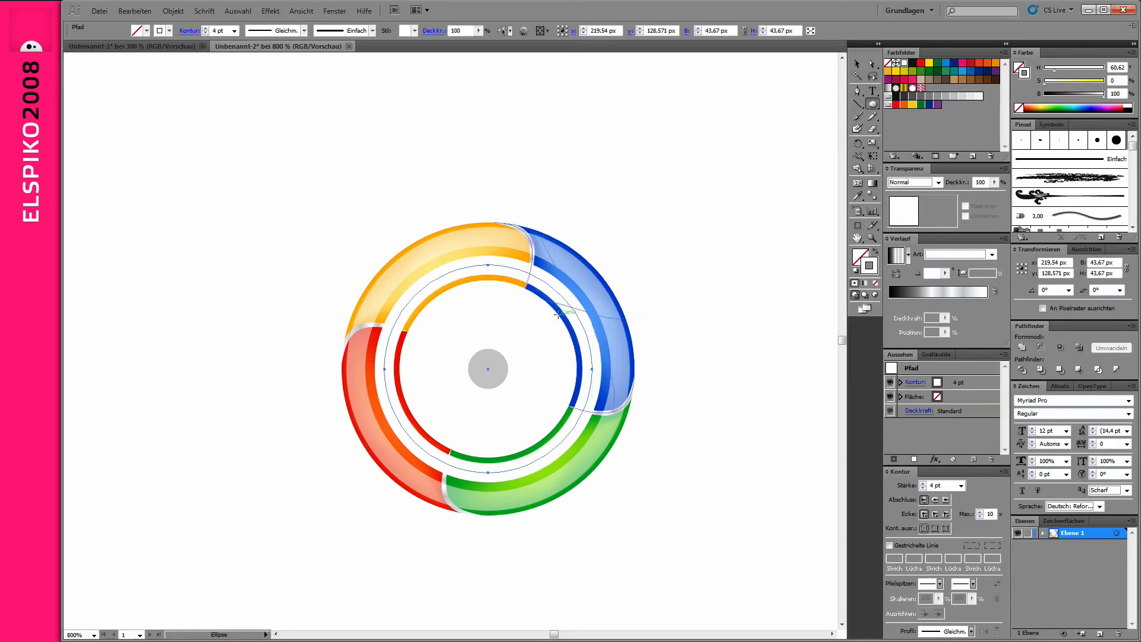
# Give both circles 3 pt strokes at 50% opacity, shrink them, and set the inner one to 30%
pyautogui.press('v')
pyautogui.press('alt')
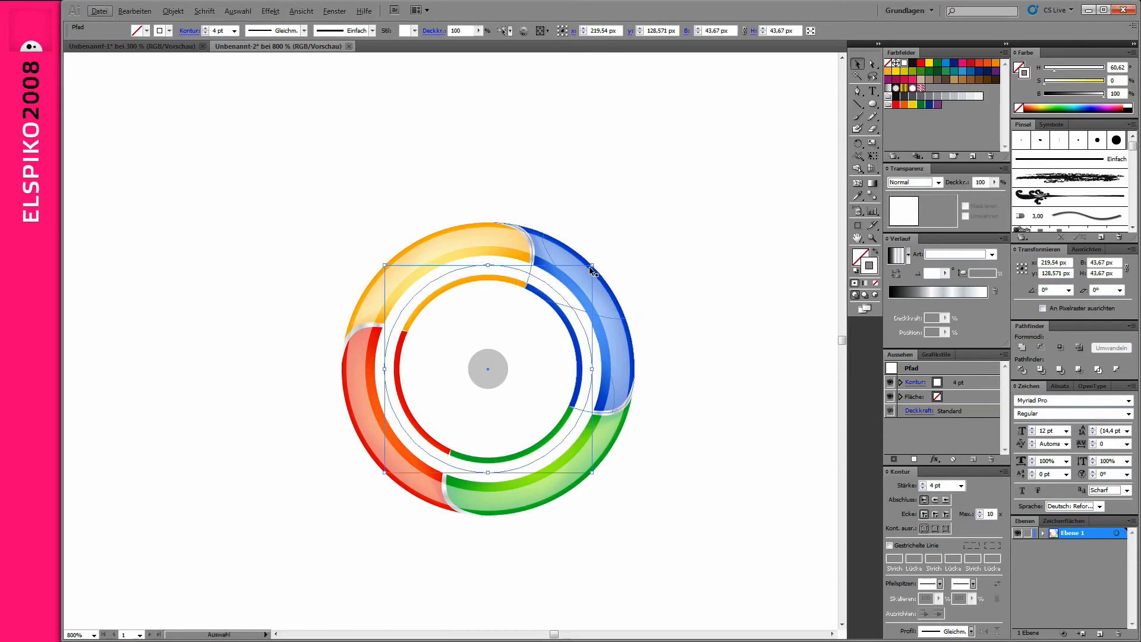
pyautogui.keyDown('shift'); pyautogui.click(550, 252); pyautogui.keyUp('shift')
pyautogui.write('3')
pyautogui.press('Return')
pyautogui.press('5')
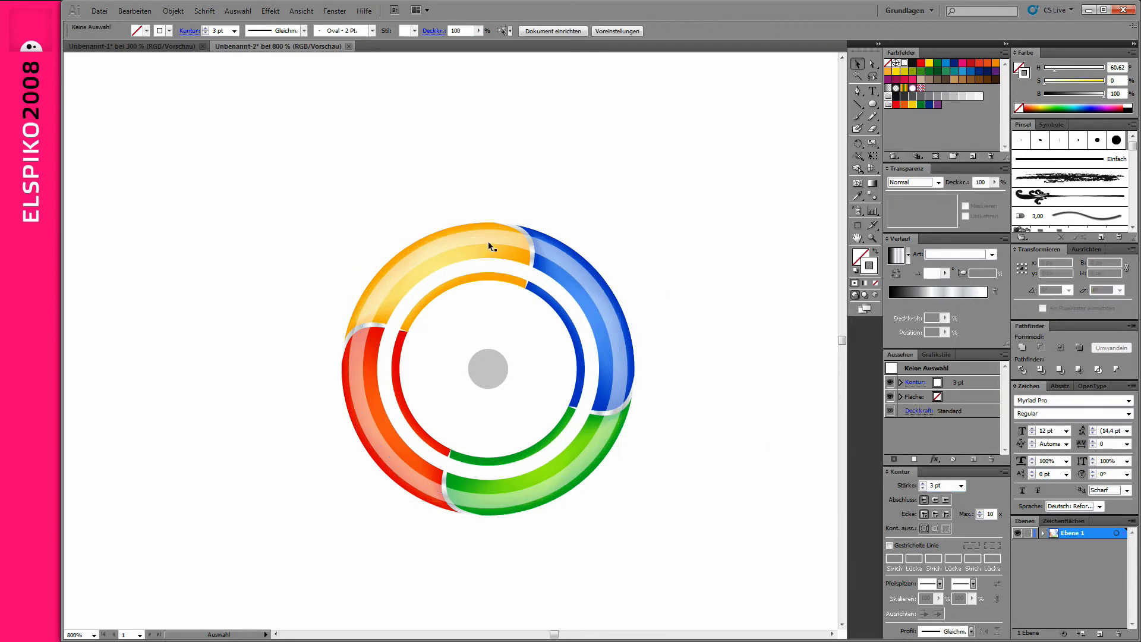
pyautogui.moveTo(620, 238); pyautogui.dragTo(586, 270)
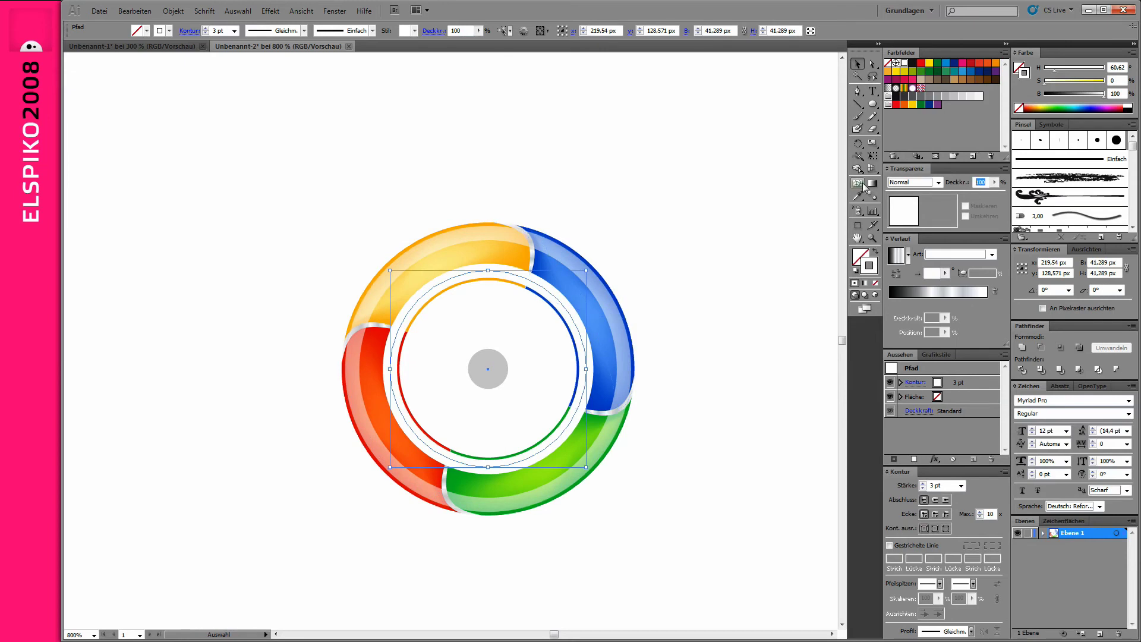
pyautogui.write('30')
pyautogui.press('Return')
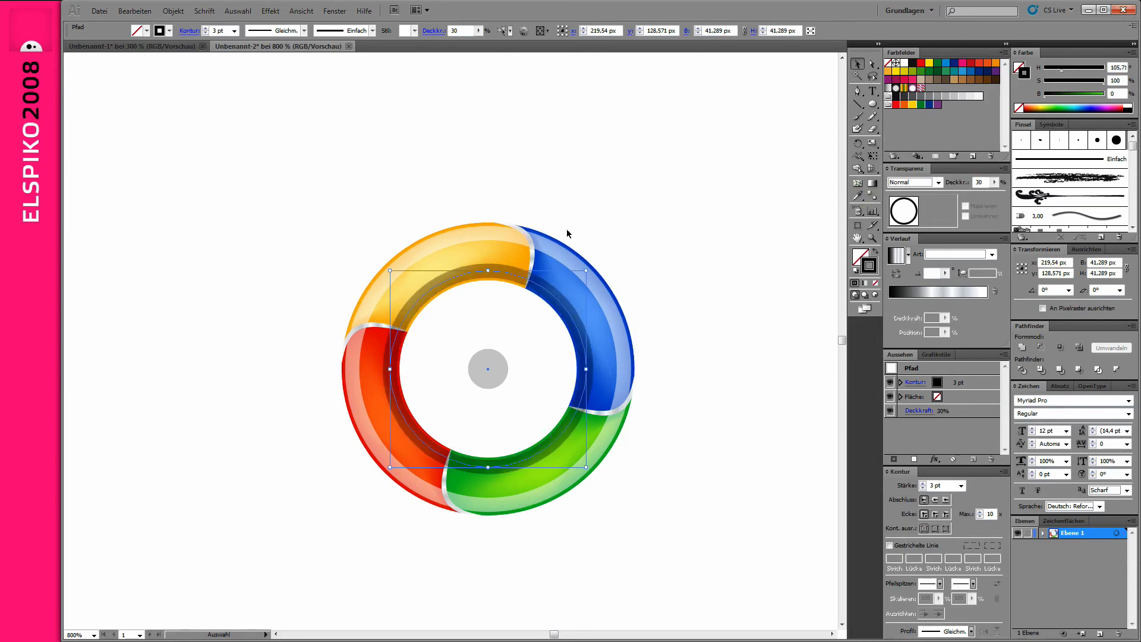
# Expand both highlight circles into filled shapes and ungroup them
pyautogui.keyDown('shift'); pyautogui.click(556, 235); pyautogui.keyUp('shift')
pyautogui.click(174, 11)
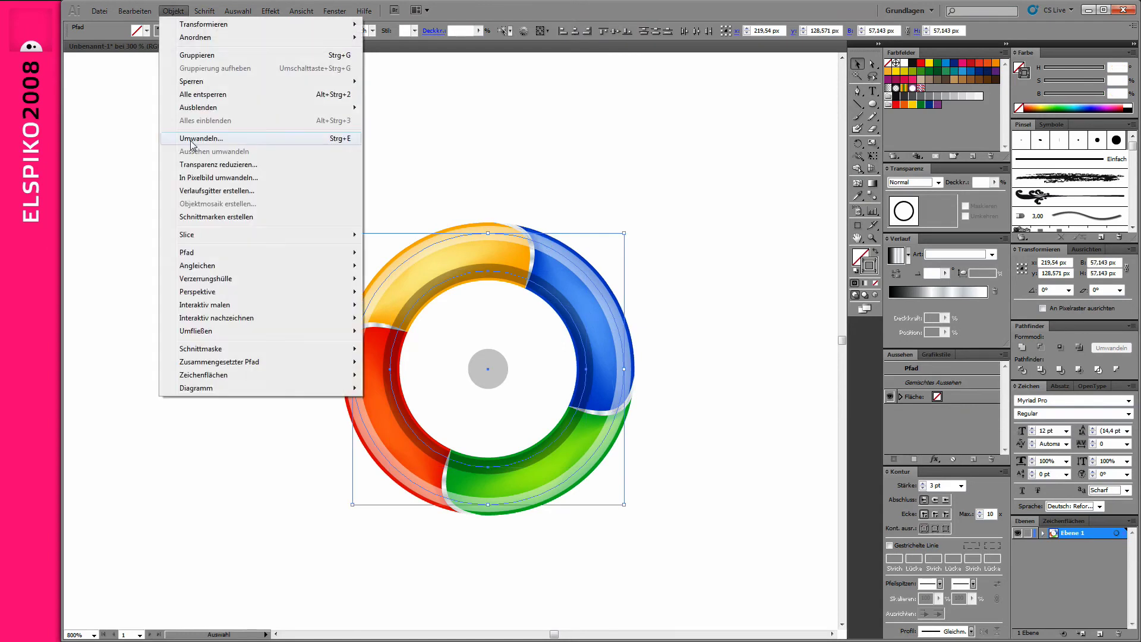
pyautogui.click(196, 142)
pyautogui.click(660, 284)
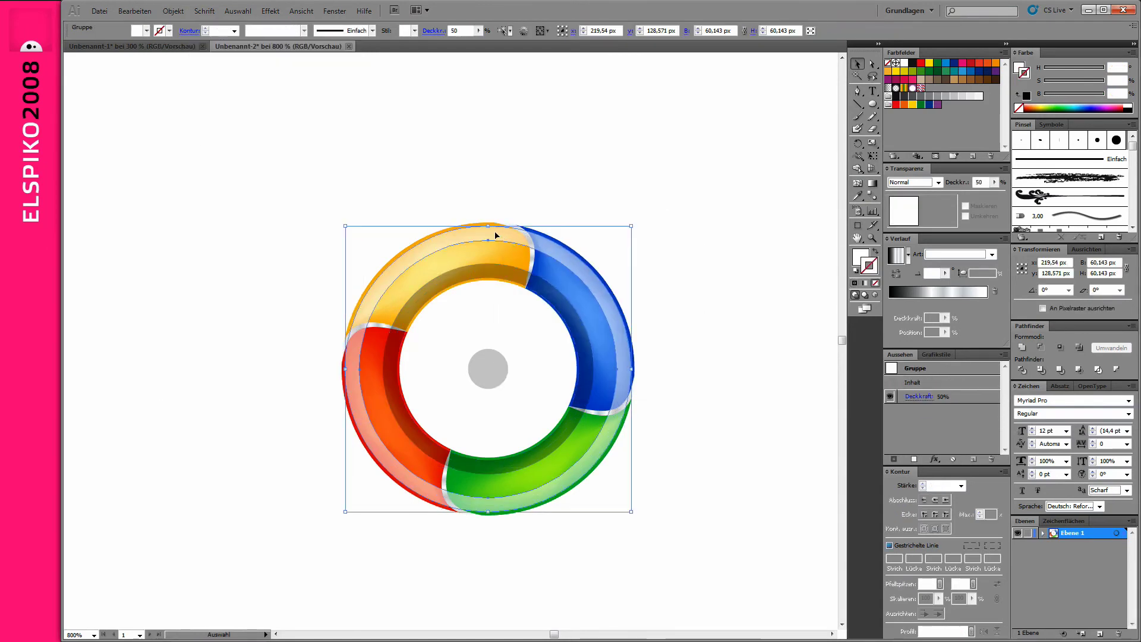
pyautogui.hotkey('ctrl', 'shift', 'g')
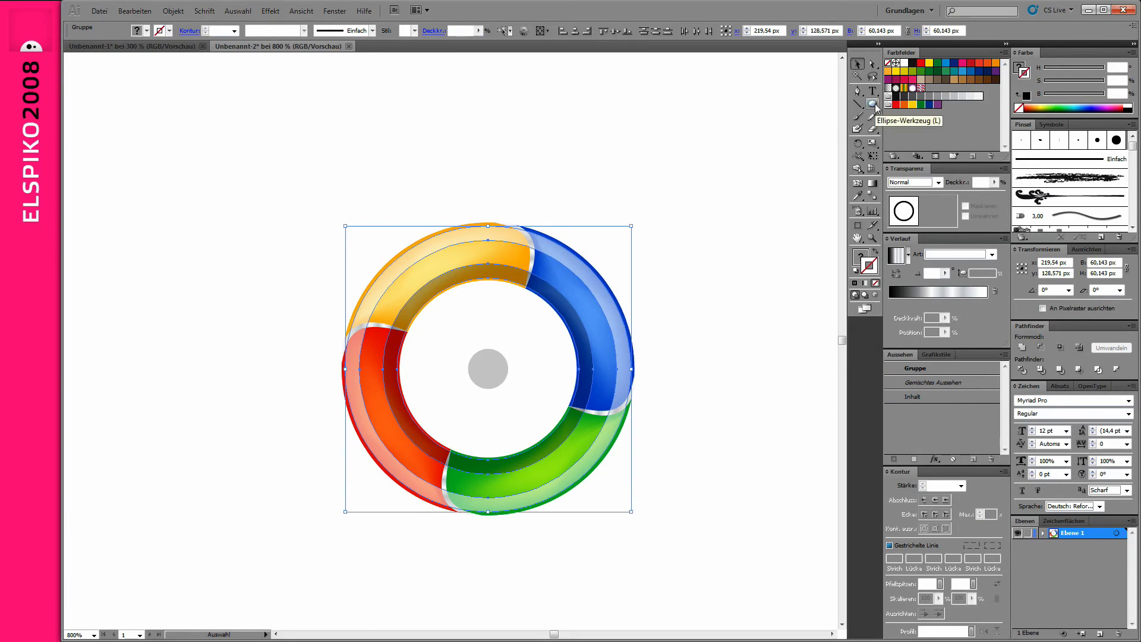
# Erase a horizontal strip across the ring's middle, splitting the highlight bands into upper and lower arcs
pyautogui.click(873, 129)
pyautogui.moveTo(487, 353); pyautogui.dragTo(643, 523)
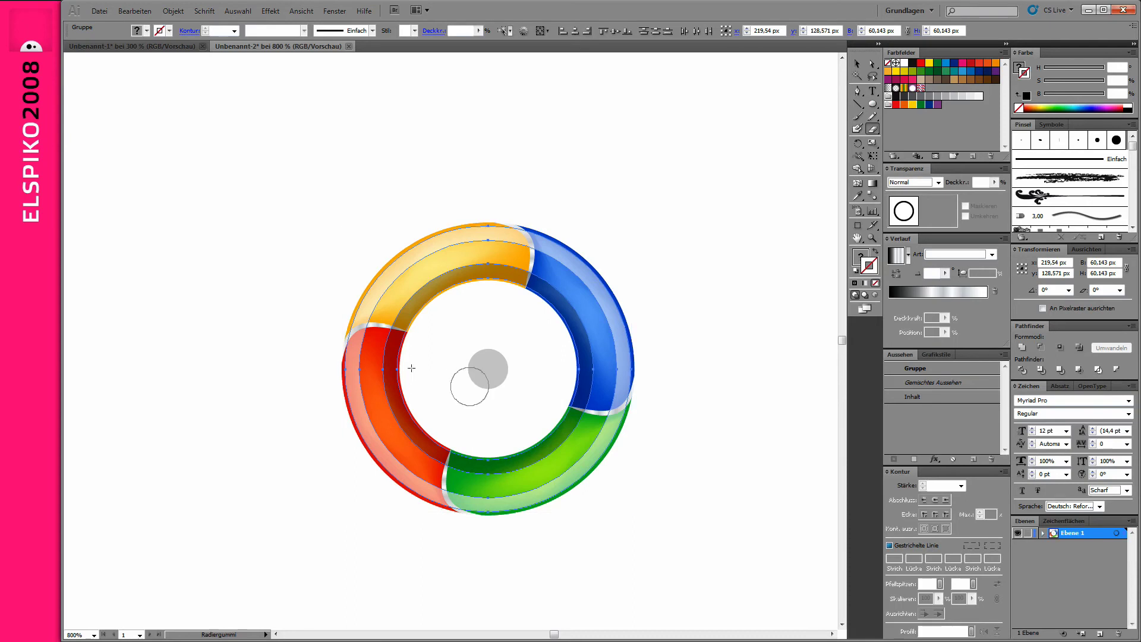
pyautogui.moveTo(323, 354); pyautogui.dragTo(501, 377)
pyautogui.hotkey('ctrl', 'z')
pyautogui.moveTo(312, 357); pyautogui.dragTo(648, 385)
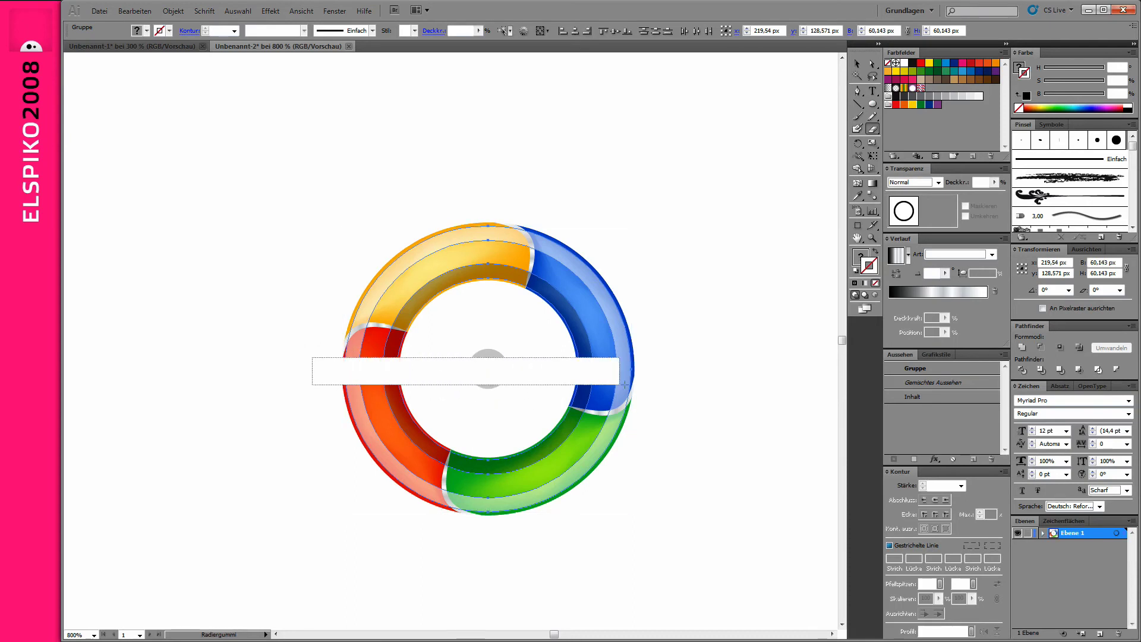
pyautogui.press('a')
pyautogui.click(472, 284)
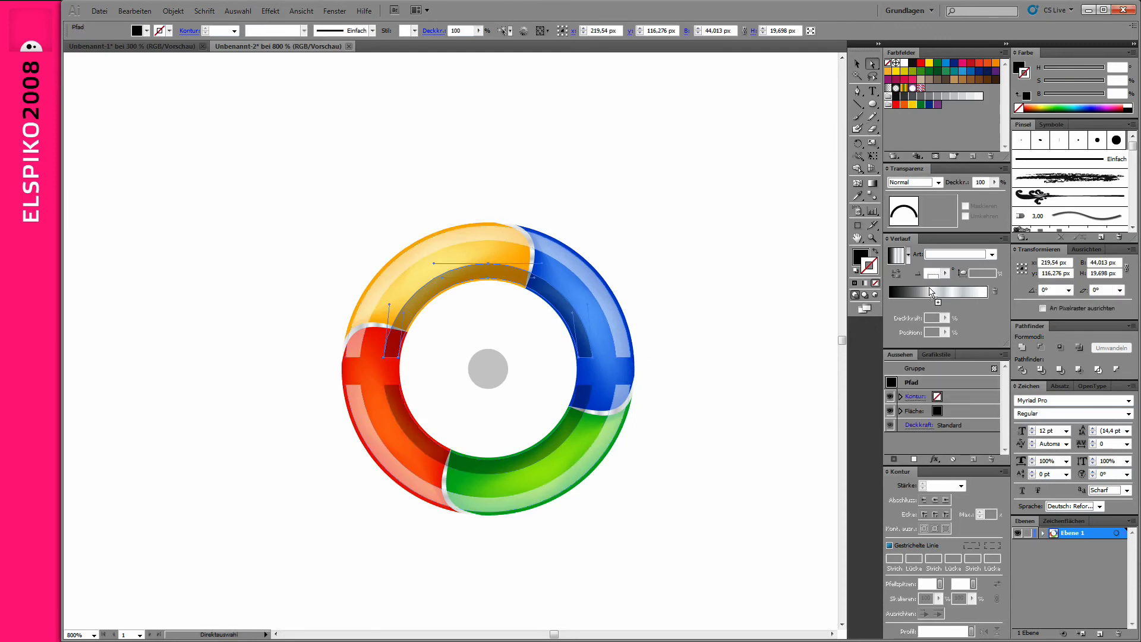
# Fill the upper inner arc with a black-to-white linear gradient running vertically
pyautogui.click(930, 291)
pyautogui.moveTo(981, 302); pyautogui.dragTo(924, 303)
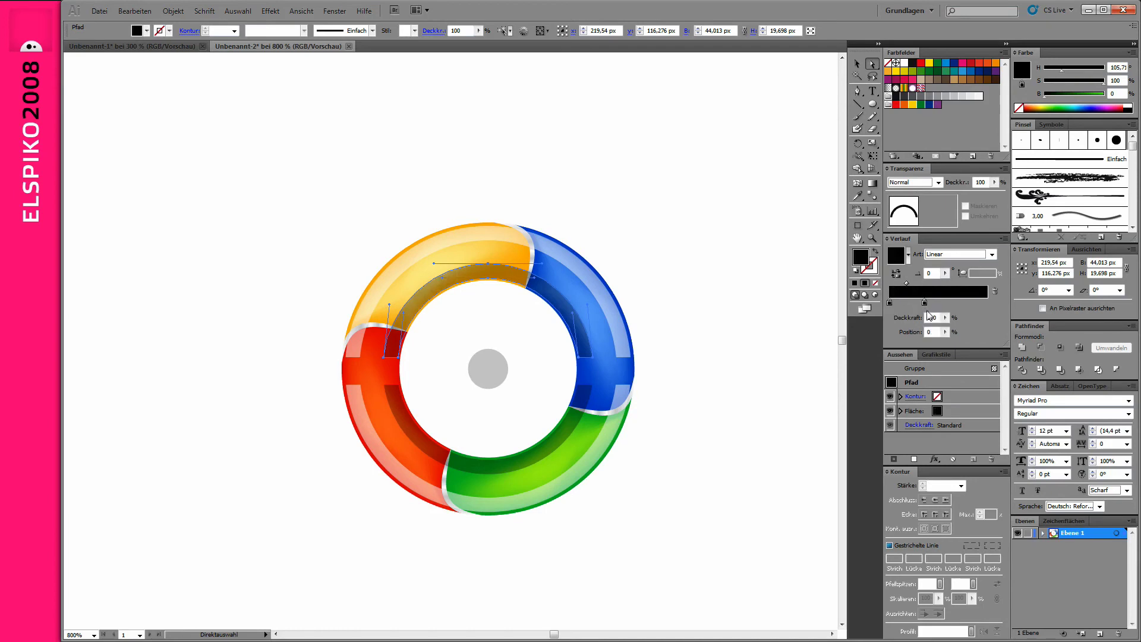
pyautogui.hotkey('ctrl', 'z')
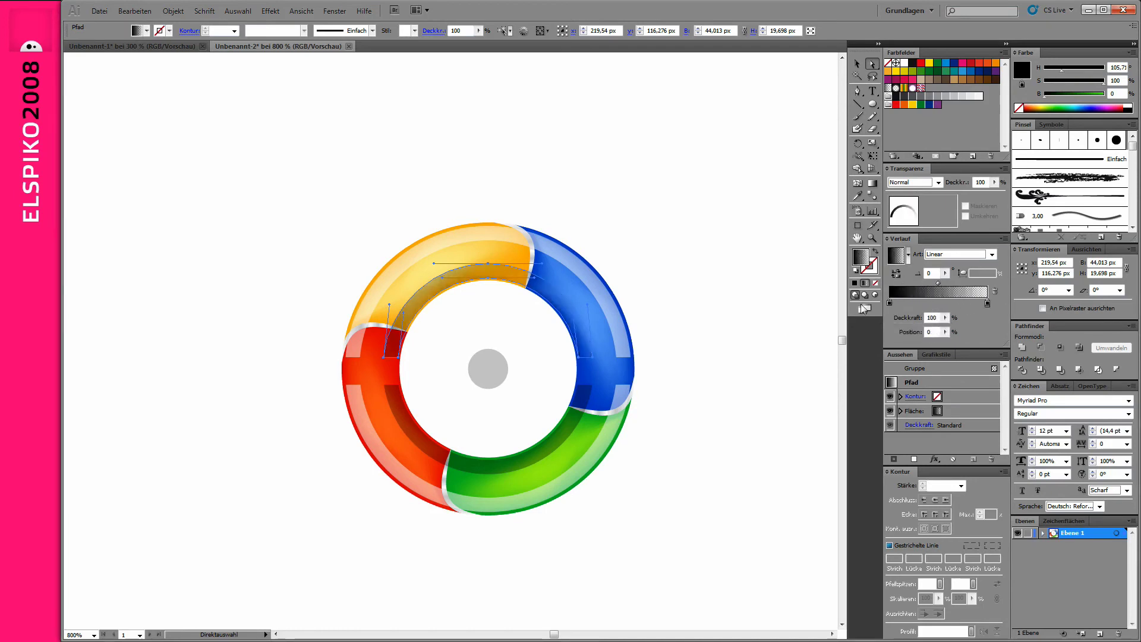
pyautogui.click(873, 184)
pyautogui.moveTo(487, 263); pyautogui.dragTo(488, 340)
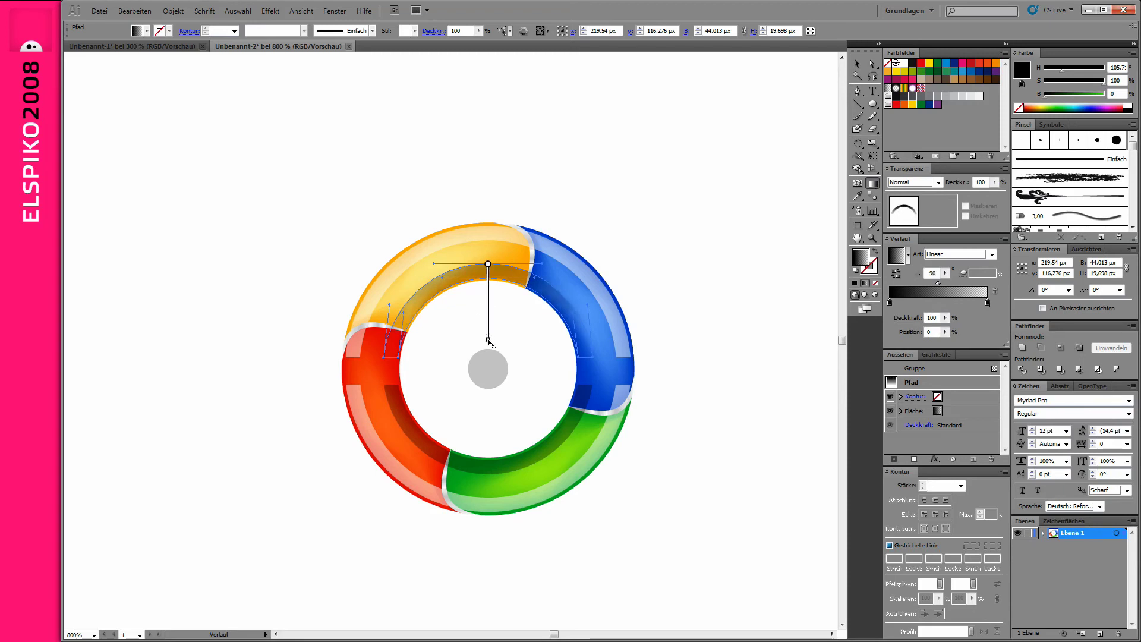
pyautogui.click(873, 64)
# Give the top highlight a vertical white gradient fading to 0% opacity
pyautogui.click(499, 239)
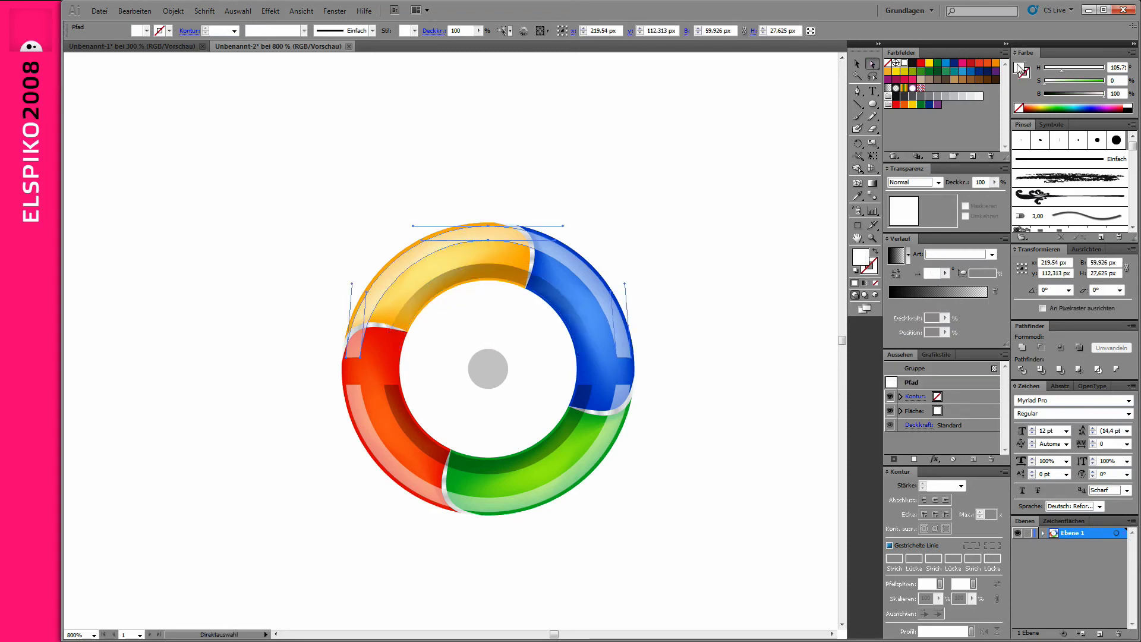
pyautogui.click(897, 255)
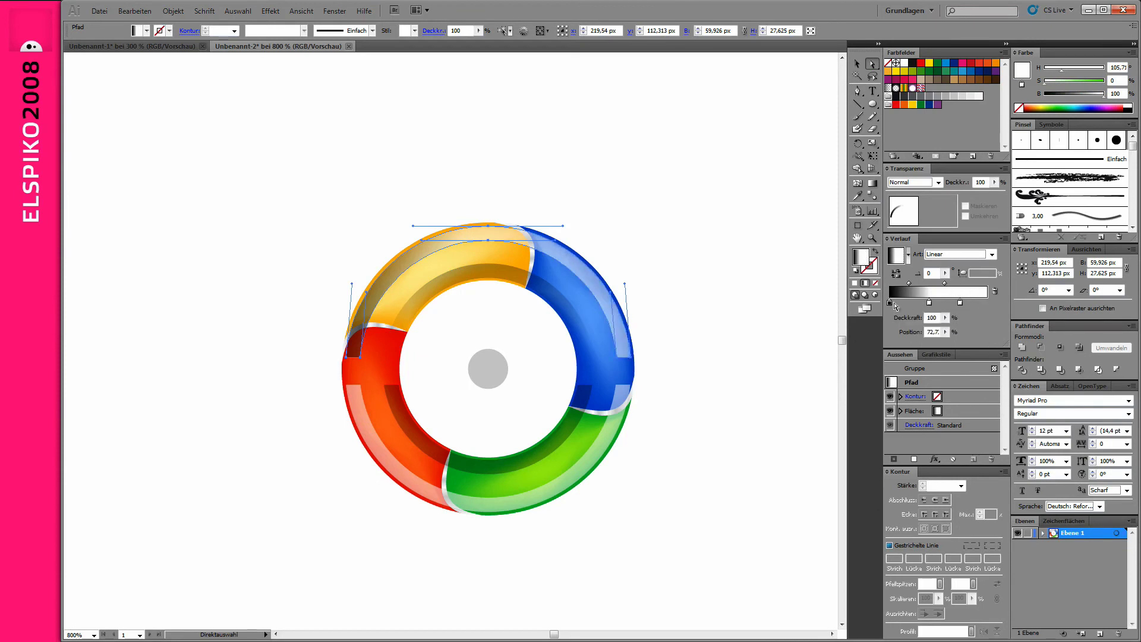
pyautogui.moveTo(929, 302); pyautogui.dragTo(930, 333)
pyautogui.click(890, 304)
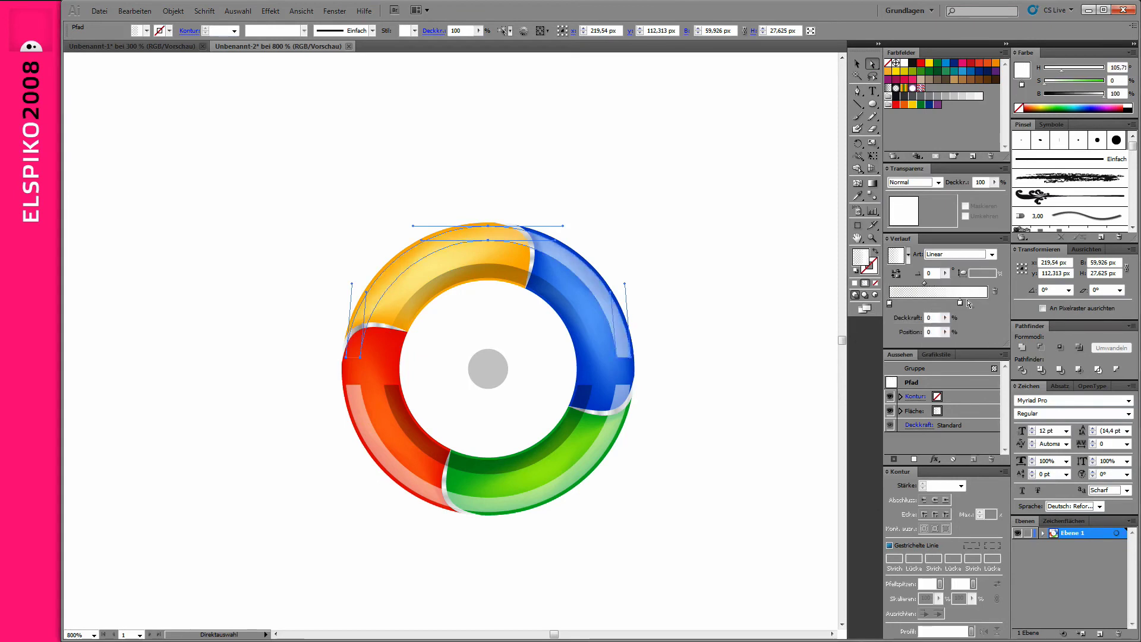
pyautogui.press('g')
pyautogui.moveTo(488, 222)
pyautogui.mouseDown()
pyautogui.moveTo(488, 348)
pyautogui.moveTo(468, 232)
pyautogui.mouseUp()
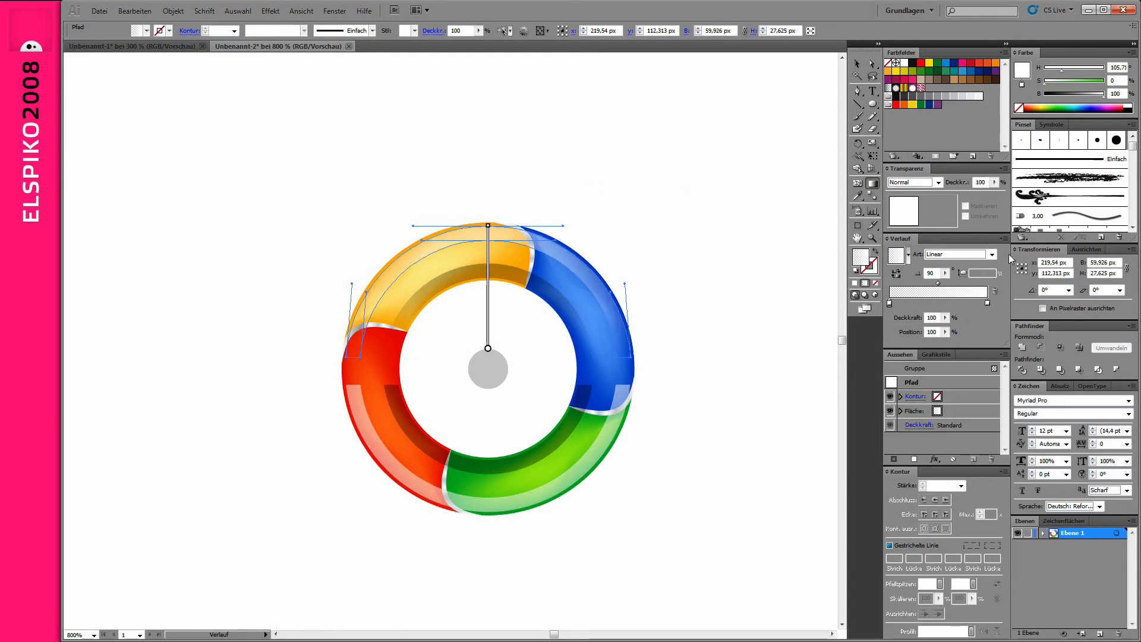
pyautogui.press('v')
pyautogui.click(648, 193)
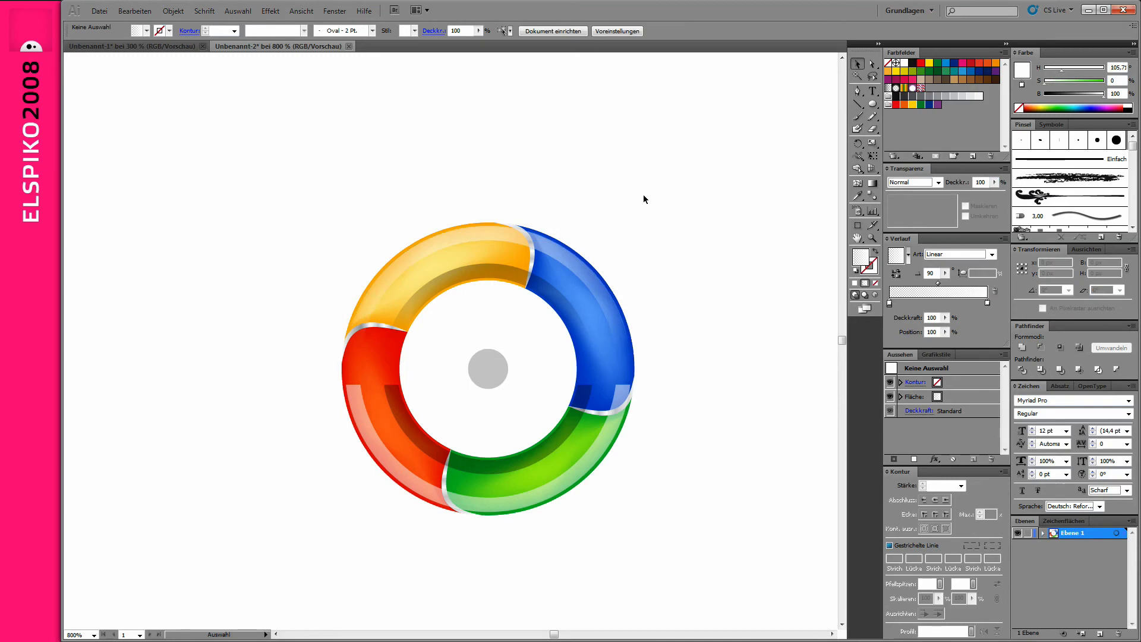
pyautogui.click(491, 238)
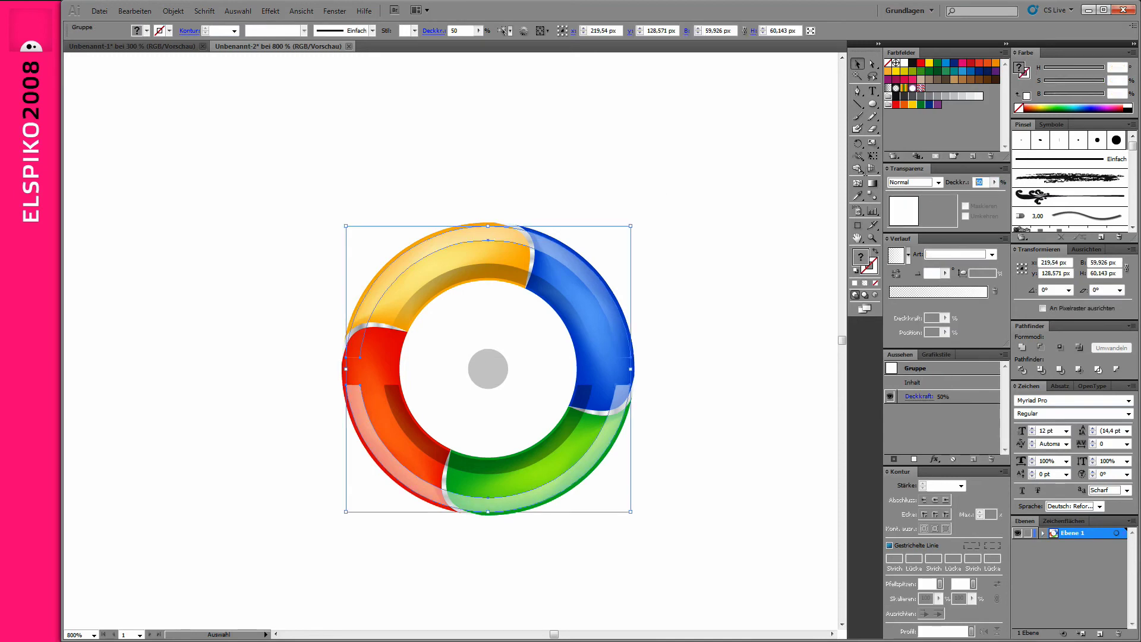
# Raise the highlight group to 80% opacity and delete the bottom white highlight
pyautogui.write('80')
pyautogui.press('Return')
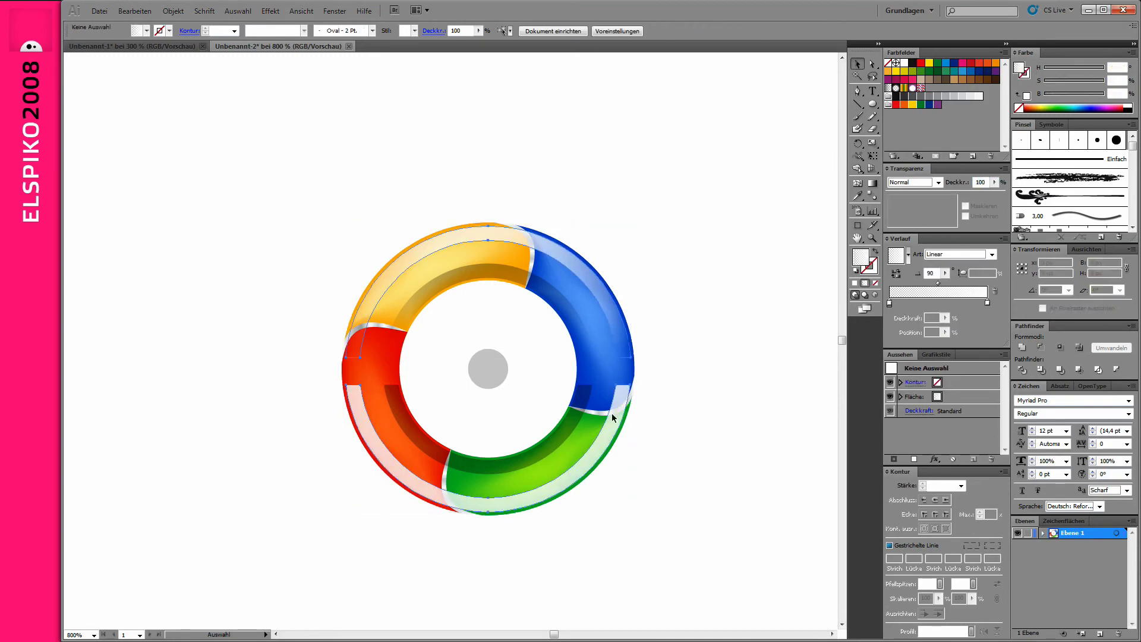
pyautogui.click(873, 64)
pyautogui.click(619, 412)
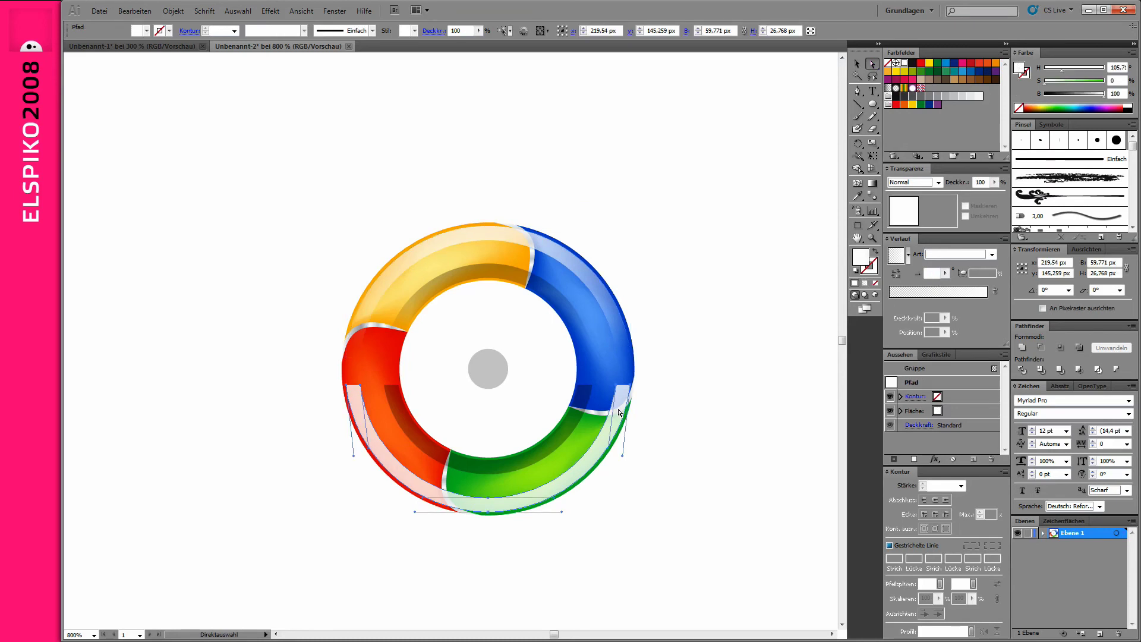
pyautogui.press('Delete')
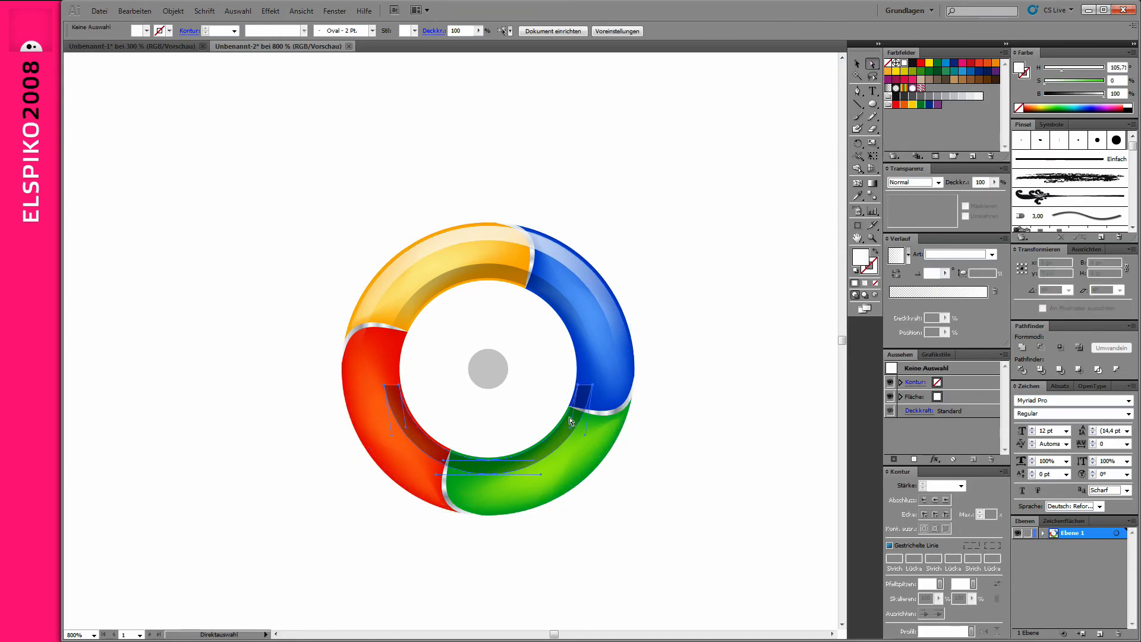
pyautogui.click(486, 248)
pyautogui.keyDown('shift'); pyautogui.click(488, 250); pyautogui.keyUp('shift')
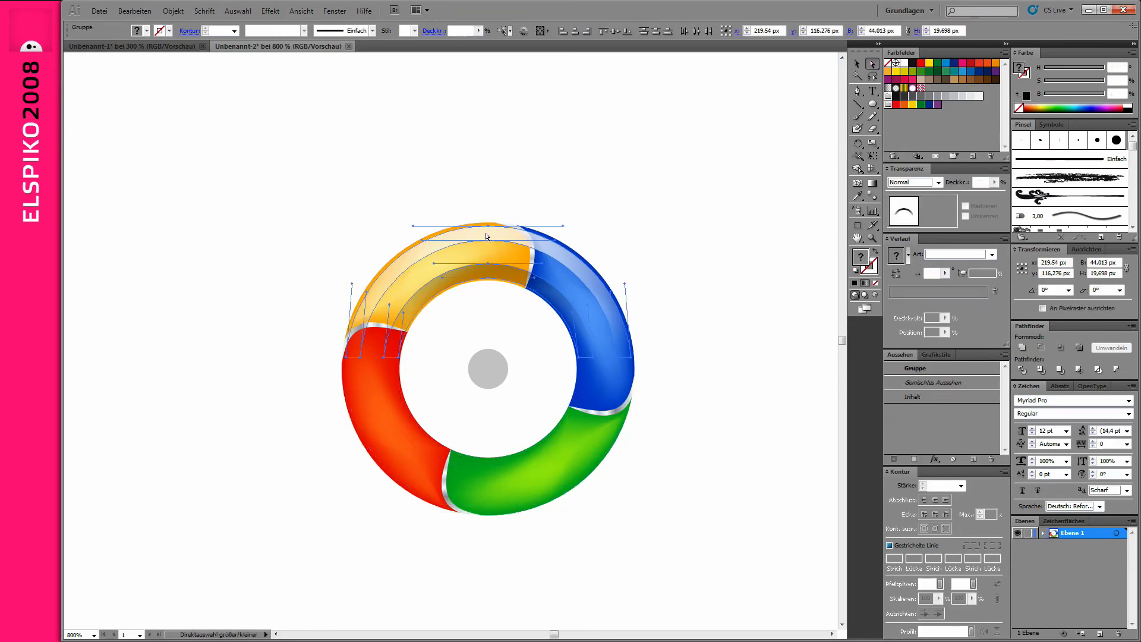
# Rotate a copy of the top highlight to the ring's bottom with a vertical white-to-transparent fade
pyautogui.click(858, 143)
pyautogui.keyDown('alt'); pyautogui.click(487, 369); pyautogui.keyUp('alt')
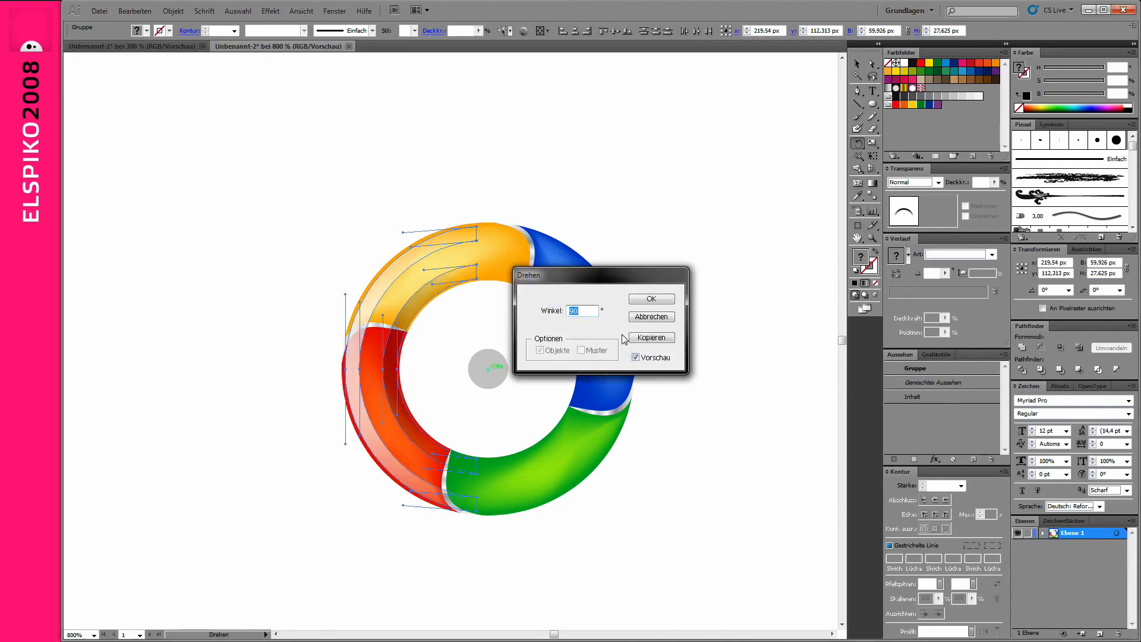
pyautogui.click(652, 337)
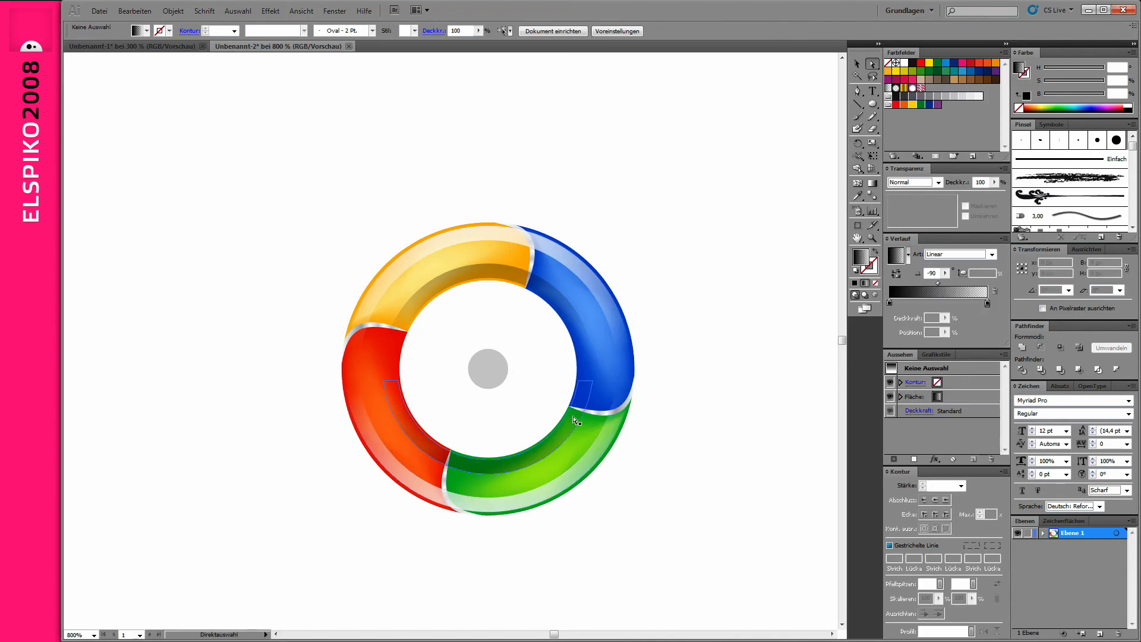
pyautogui.click(858, 196)
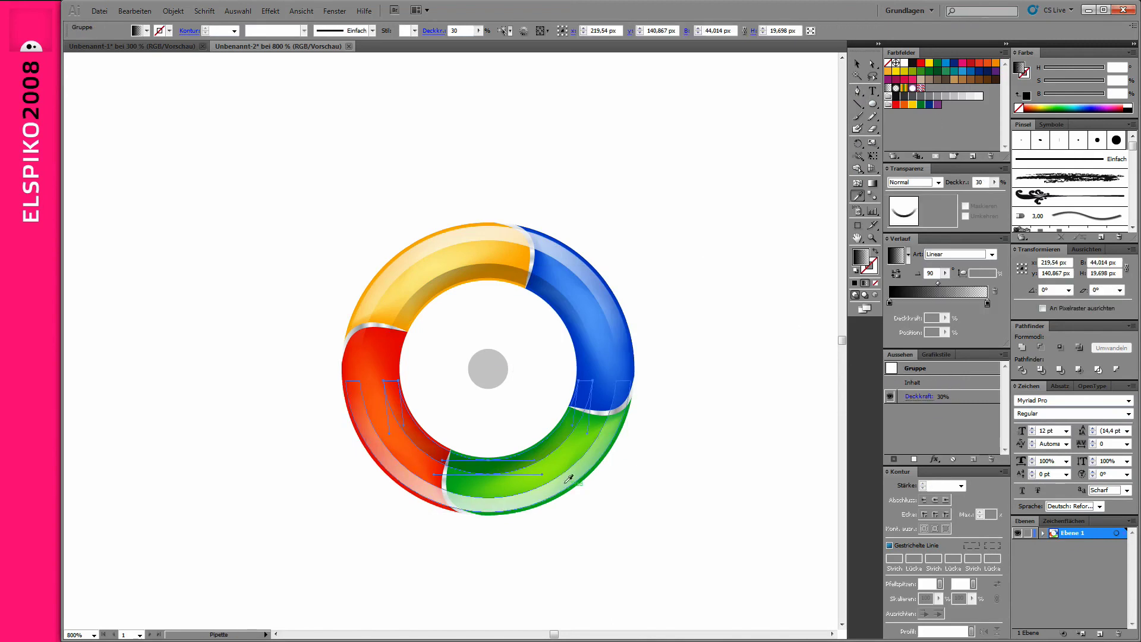
pyautogui.click(562, 473)
pyautogui.press('g')
pyautogui.moveTo(481, 394)
pyautogui.mouseDown()
pyautogui.moveTo(480, 472)
pyautogui.moveTo(502, 413)
pyautogui.mouseUp()
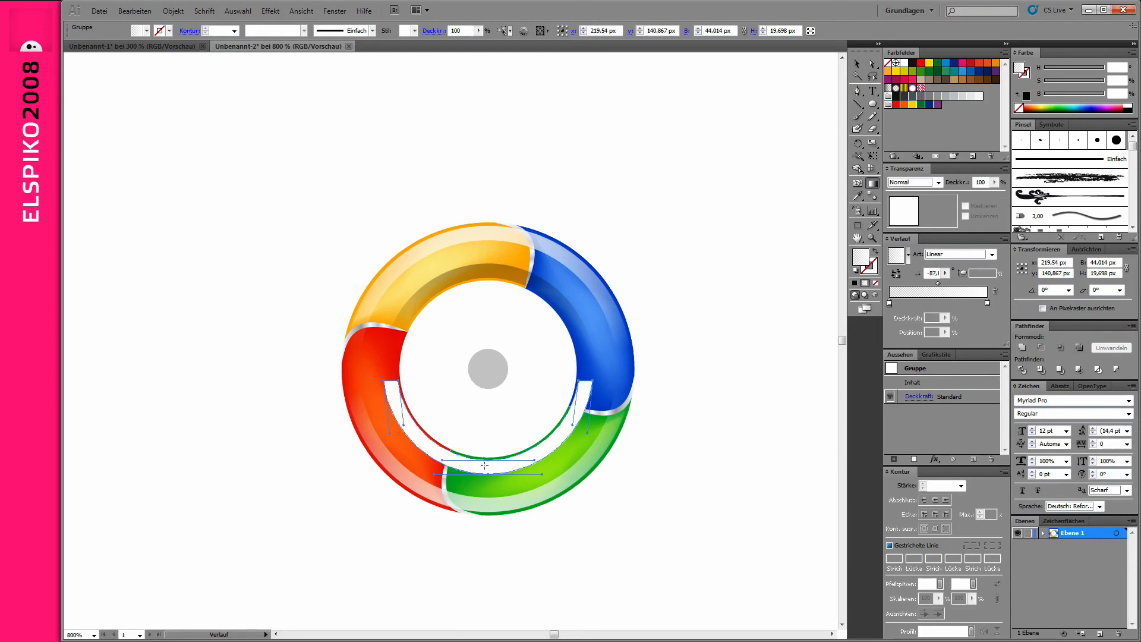
pyautogui.moveTo(488, 475); pyautogui.dragTo(493, 434)
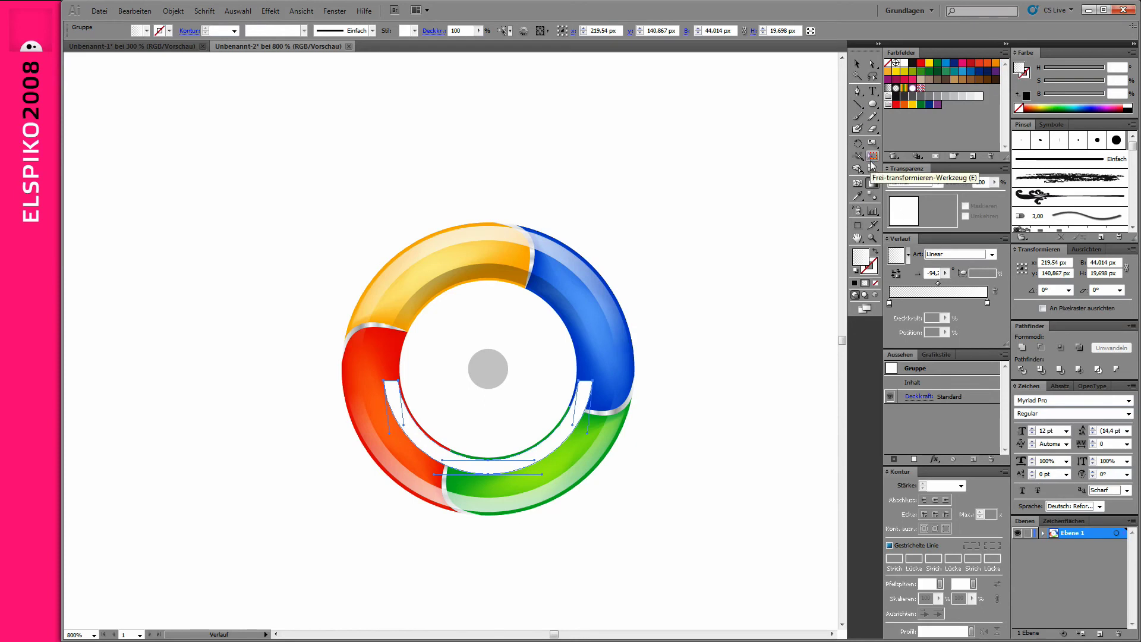
# Unite the bottom inner highlight pieces, run the white fade vertically, and set 50% opacity
pyautogui.click(858, 197)
pyautogui.click(495, 272)
pyautogui.click(518, 501)
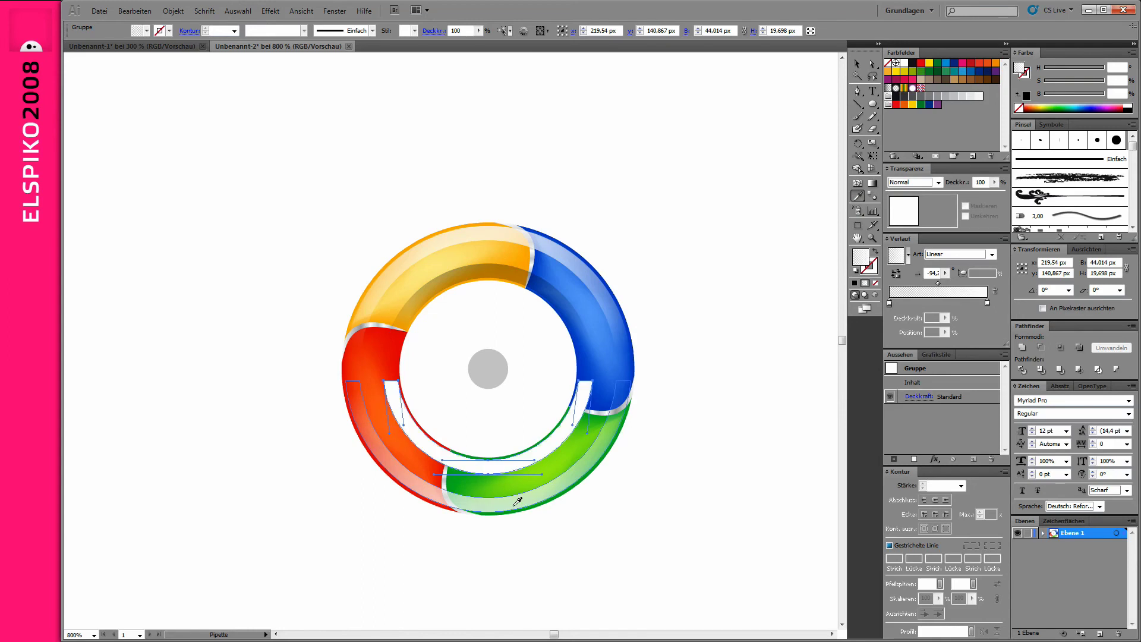
pyautogui.click(1023, 348)
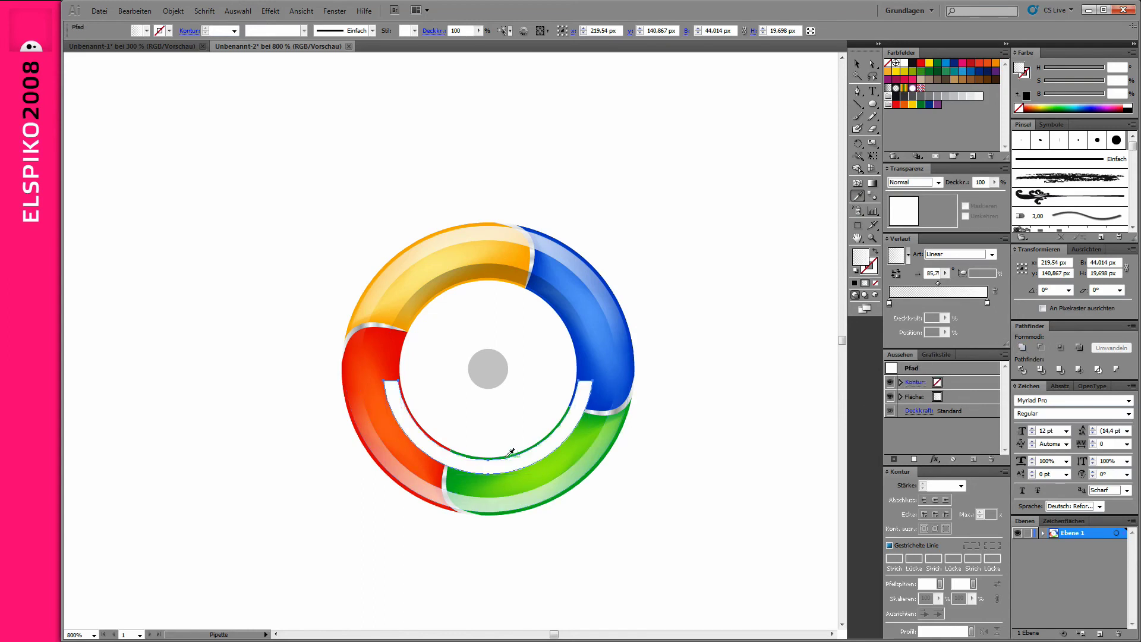
pyautogui.press('g')
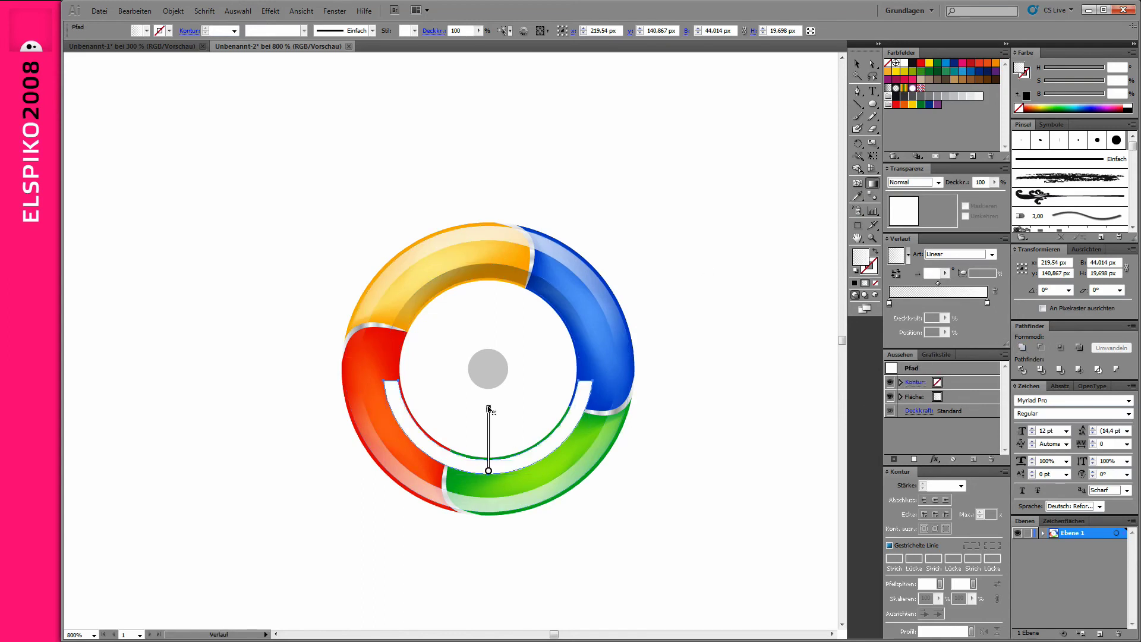
pyautogui.moveTo(476, 380); pyautogui.dragTo(480, 472)
pyautogui.moveTo(488, 381); pyautogui.dragTo(488, 467)
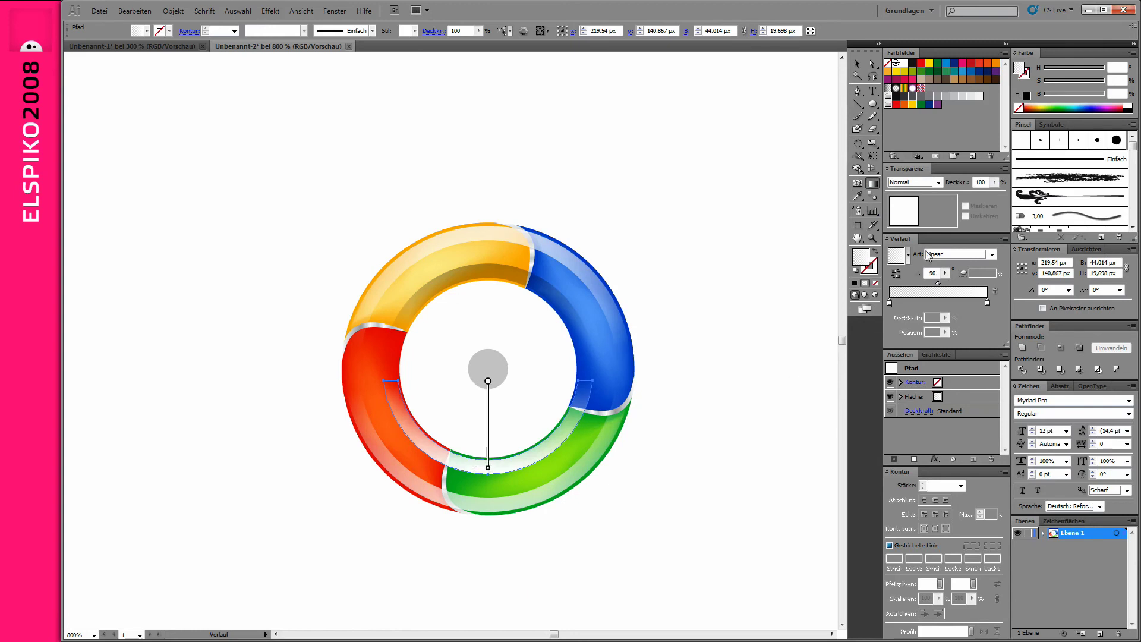
pyautogui.write('50')
pyautogui.press('Return')
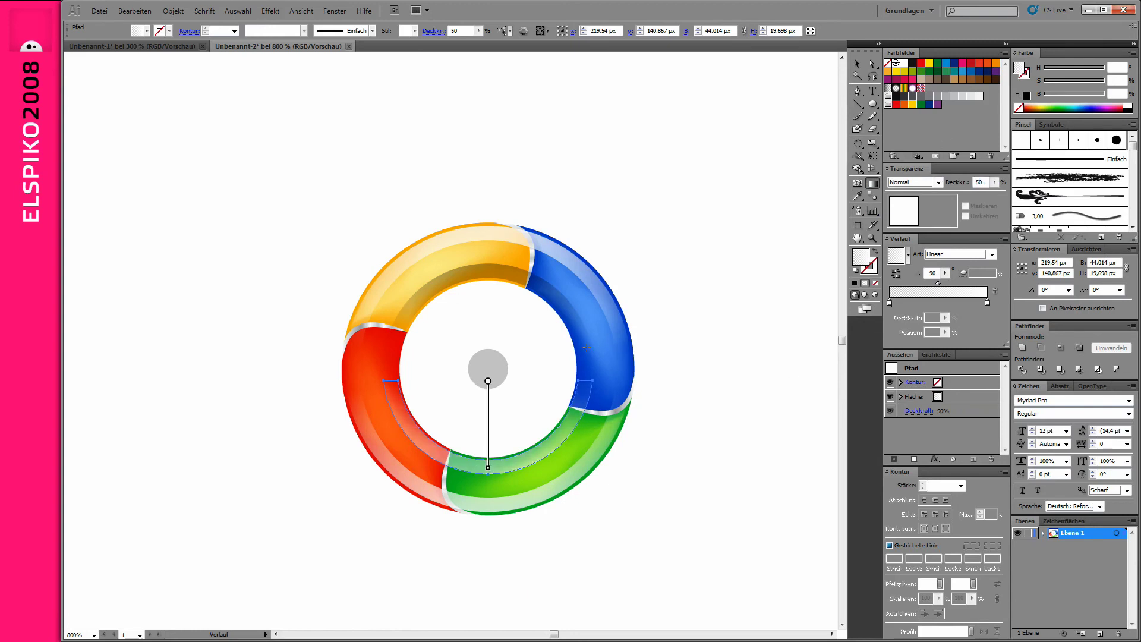
pyautogui.press('a')
pyautogui.click(489, 481)
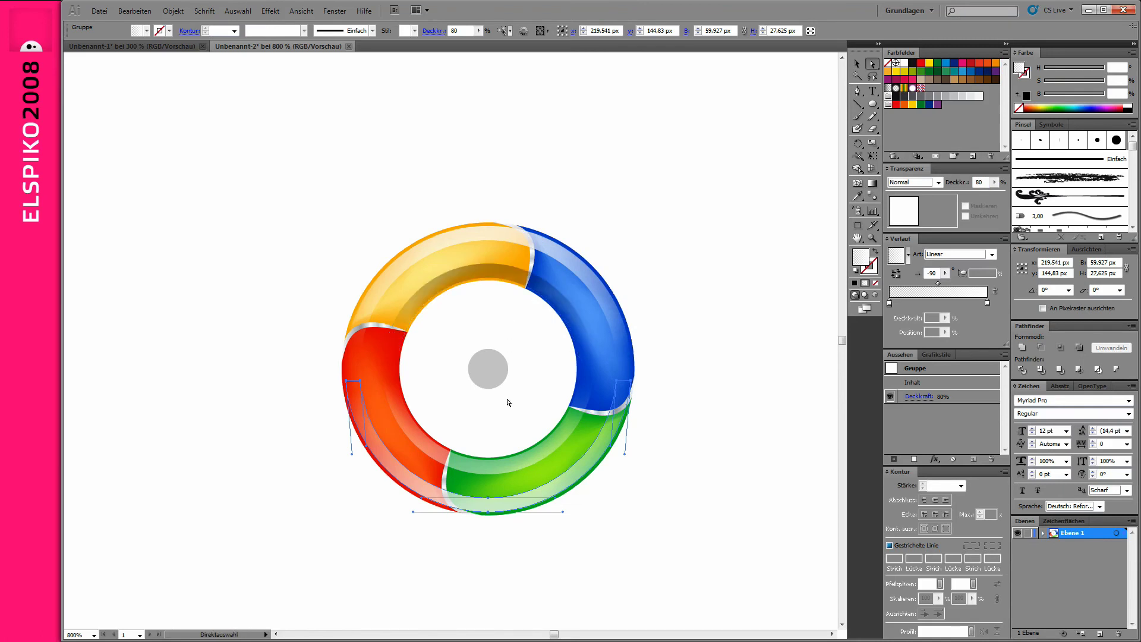
# Apply a dark vertical gradient to the ring's bottom shapes at 30% opacity
pyautogui.press('i')
pyautogui.click(481, 270)
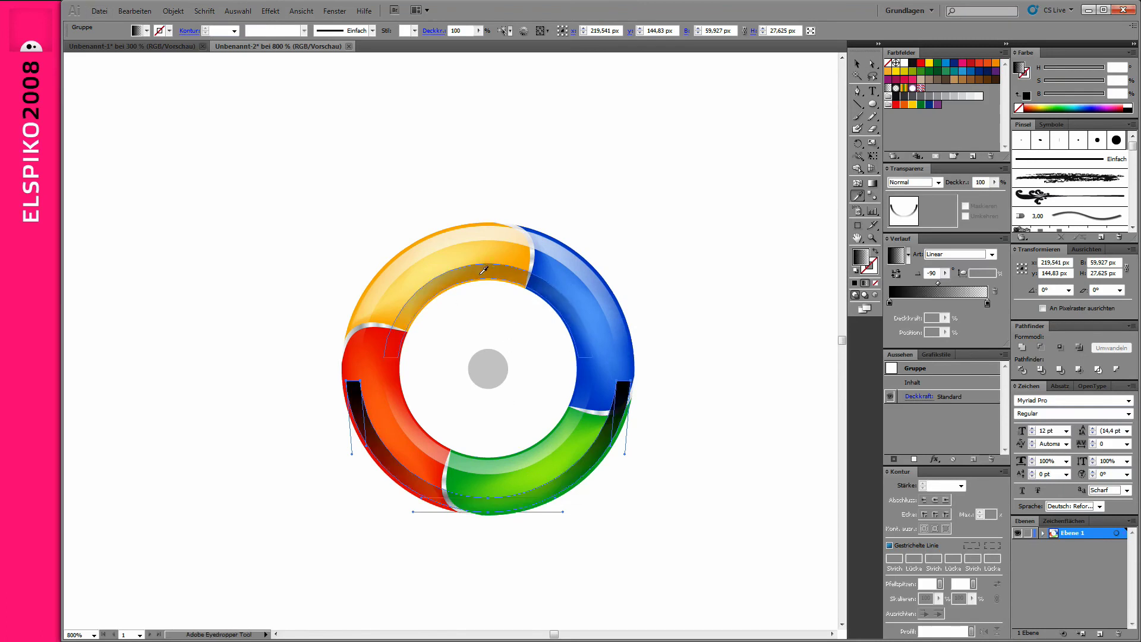
pyautogui.press('g')
pyautogui.moveTo(482, 374); pyautogui.dragTo(482, 513)
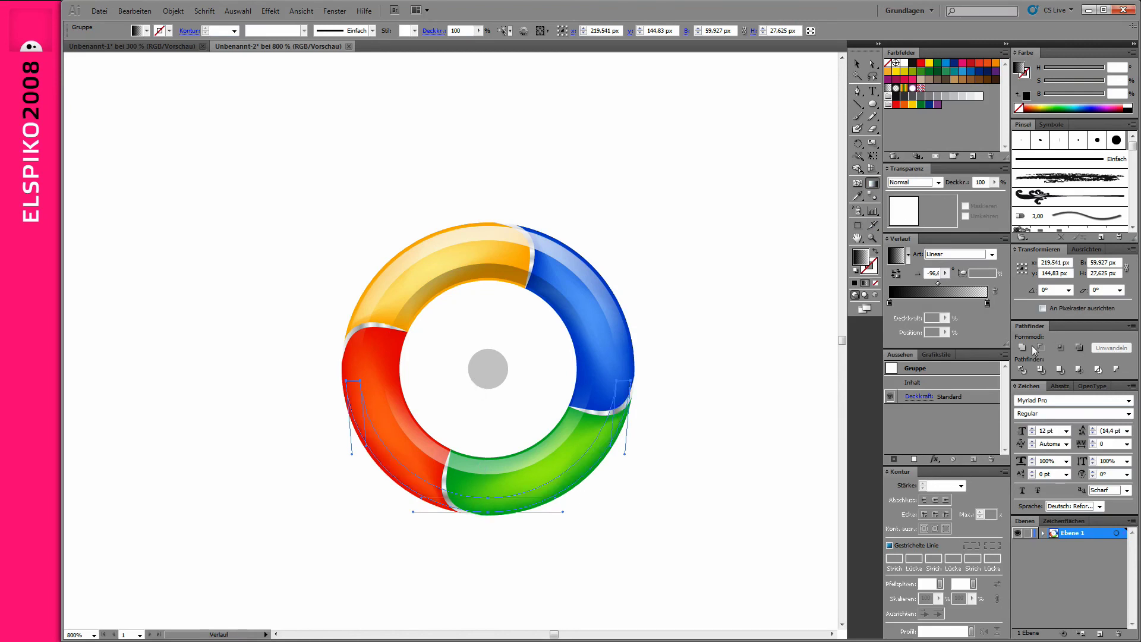
pyautogui.moveTo(461, 618); pyautogui.dragTo(479, 337)
pyautogui.moveTo(488, 511); pyautogui.dragTo(488, 391)
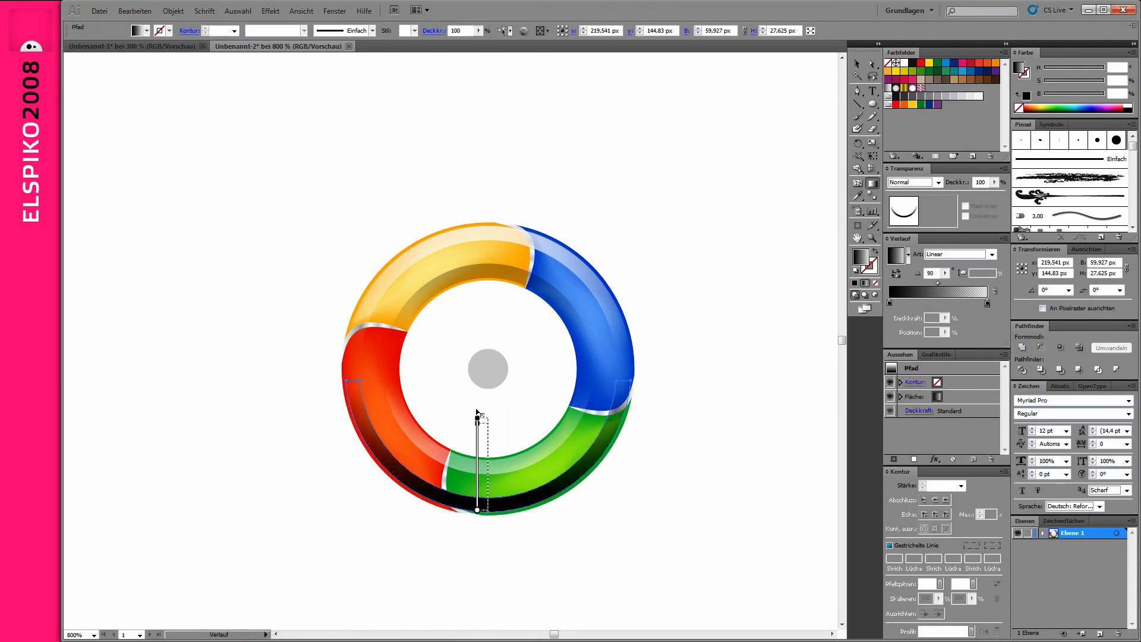
pyautogui.write('30')
pyautogui.press('Return')
# Clear the selection and adjust the zoom to review the shaded ring
pyautogui.press('a')
pyautogui.click(484, 278)
pyautogui.click(500, 424)
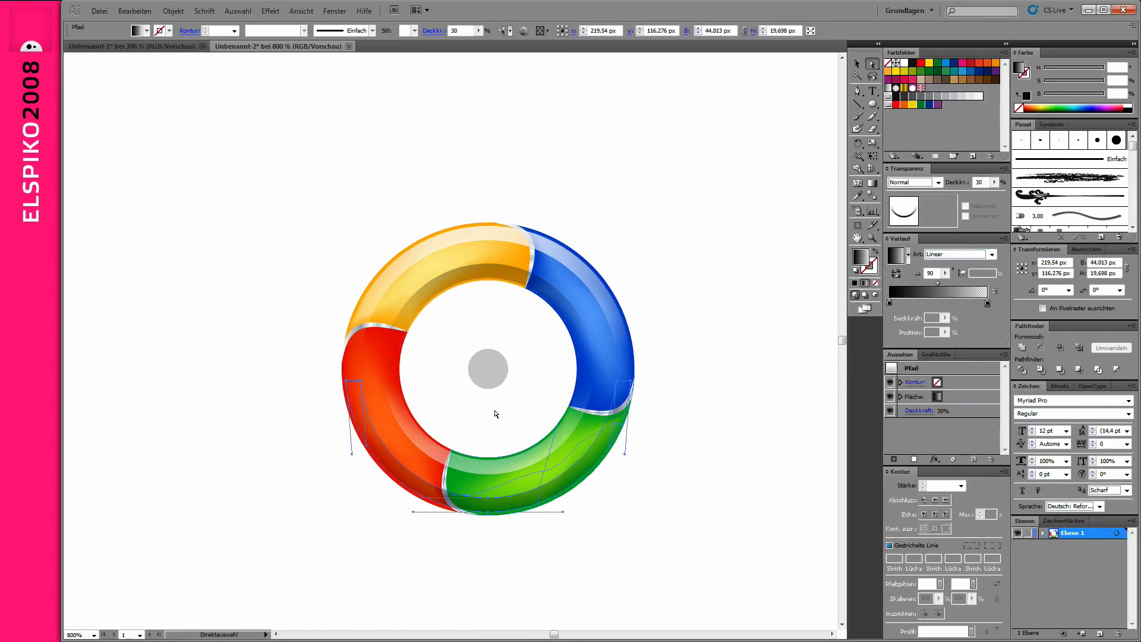
pyautogui.hotkey('ctrl', 'shift', 'a')
pyautogui.hotkey('ctrl', '-')
pyautogui.scroll(3, 514, 388)
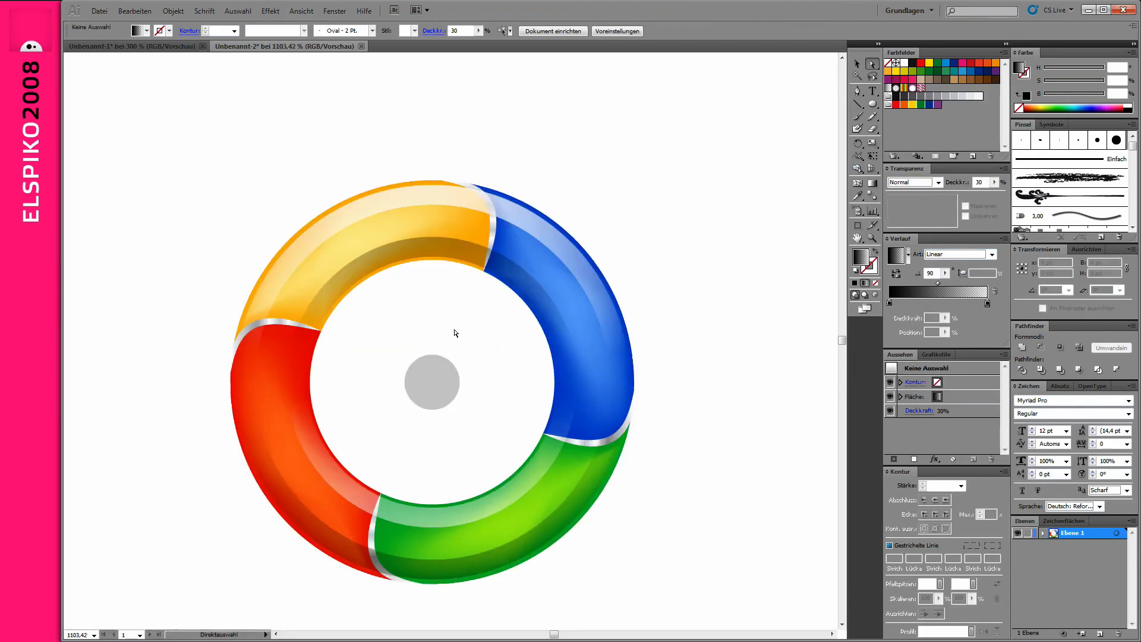
# Delete the grey centre circle and zoom in on the ring
pyautogui.moveTo(360, 300); pyautogui.dragTo(493, 432)
pyautogui.press('Delete')
pyautogui.press('z')
pyautogui.keyDown('alt'); pyautogui.click(432, 341); pyautogui.keyUp('alt')
pyautogui.moveTo(410, 309); pyautogui.dragTo(505, 381)
# Scale the whole ring down to about 41.8 px
pyautogui.press('a')
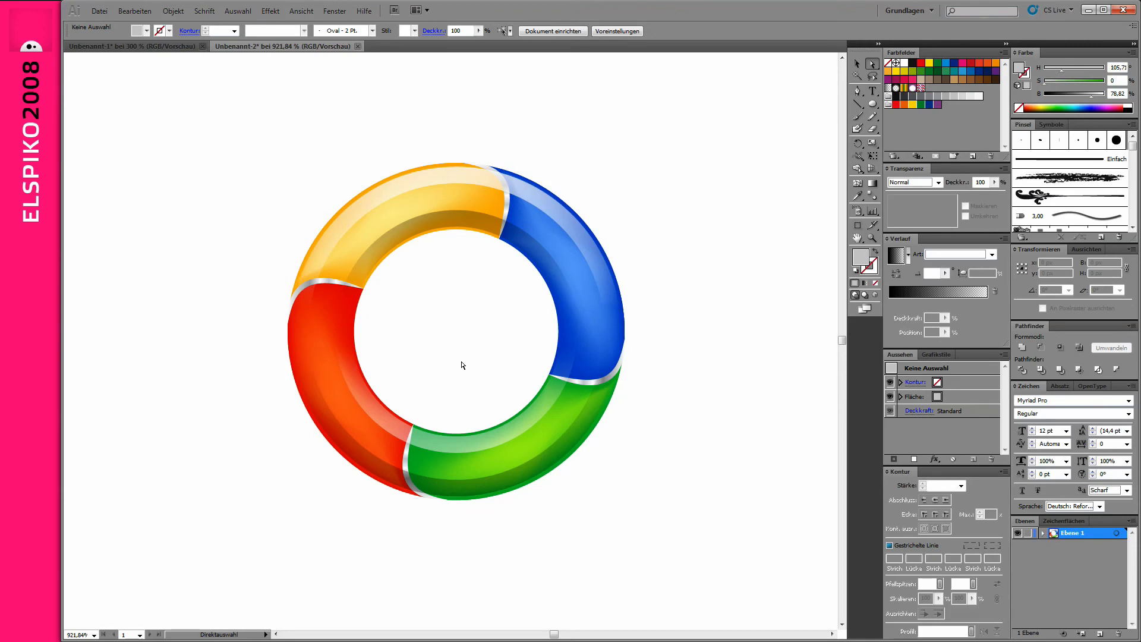
pyautogui.moveTo(487, 354); pyautogui.dragTo(516, 325)
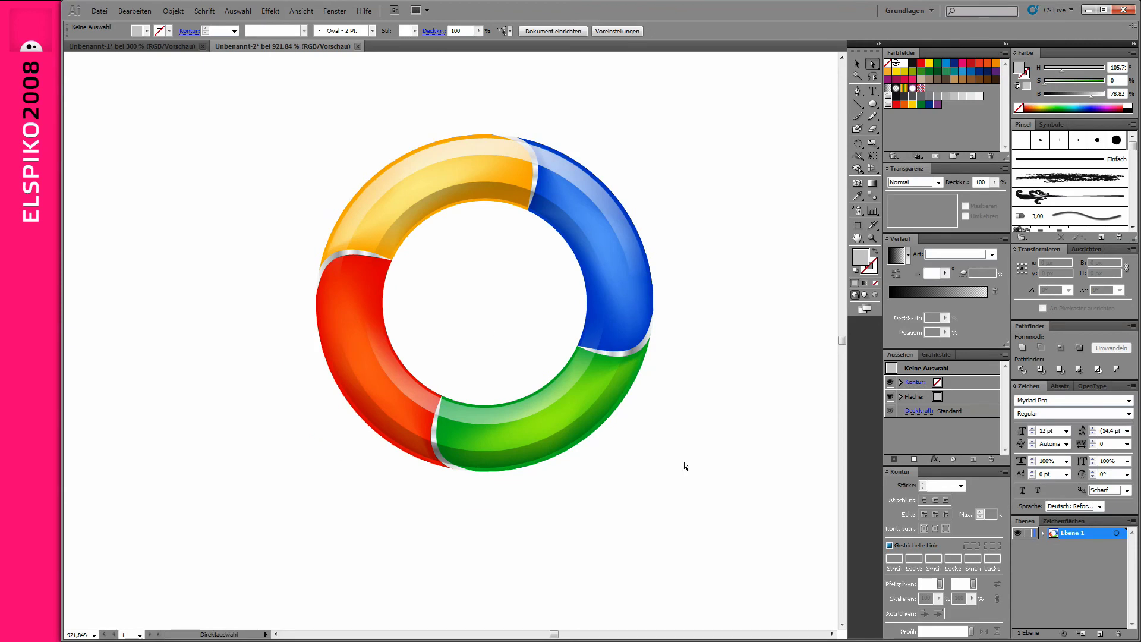
pyautogui.moveTo(275, 109); pyautogui.dragTo(695, 499)
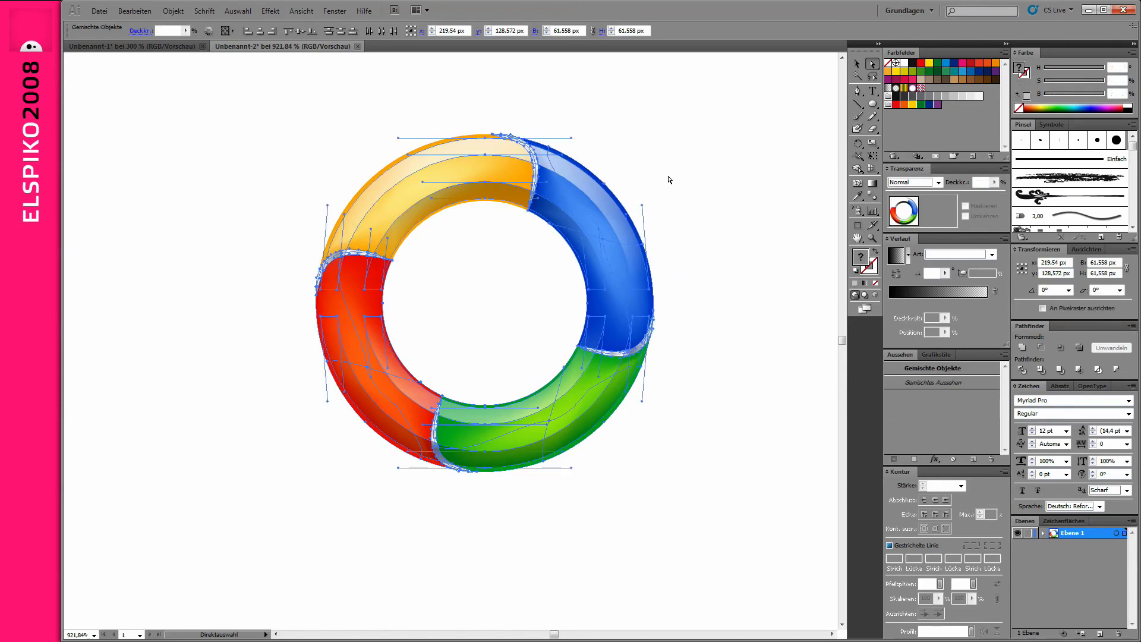
pyautogui.press('v')
pyautogui.moveTo(653, 136)
pyautogui.mouseDown()
pyautogui.moveTo(570, 257)
pyautogui.moveTo(602, 182)
pyautogui.moveTo(535, 152)
pyautogui.mouseUp()
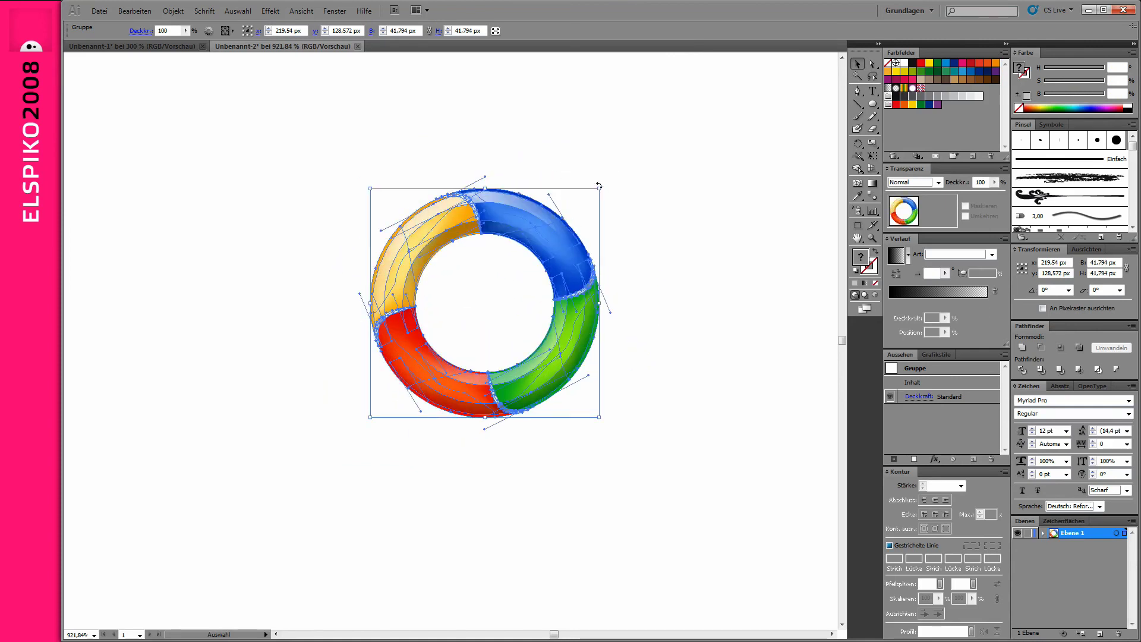
# Rotate the ring slightly clockwise so the silver dividers sit at new angles
pyautogui.moveTo(599, 186); pyautogui.dragTo(644, 176)
pyautogui.press('a')
pyautogui.click(645, 176)
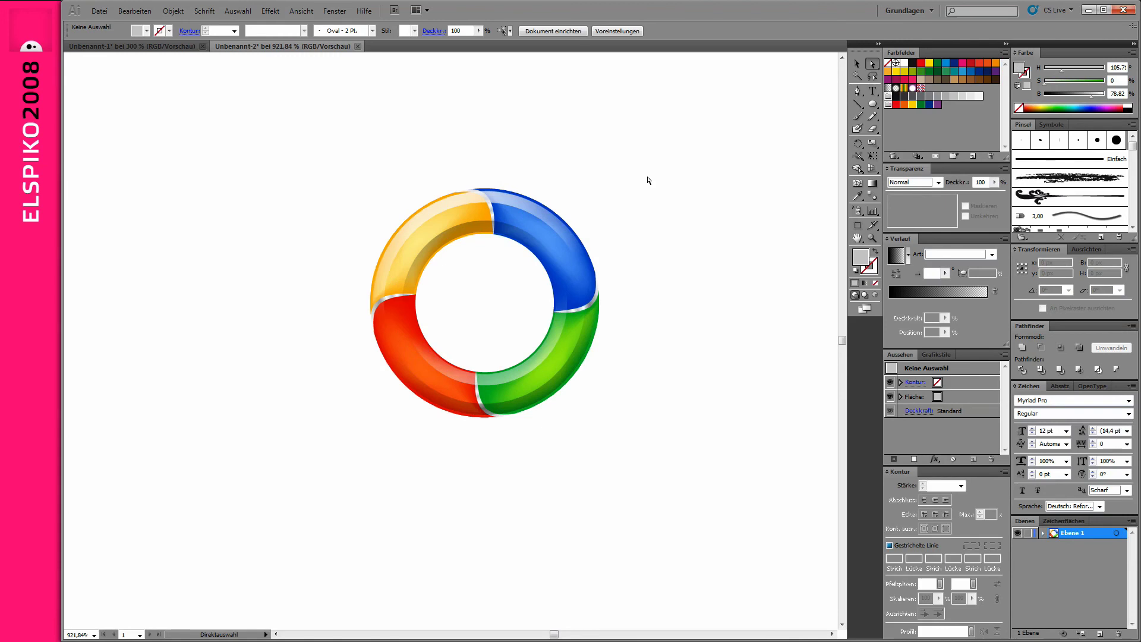
pyautogui.hotkey('ctrl', 'a')
# Scale the ring up to about twice its size and shift it slightly down
pyautogui.moveTo(314, 132); pyautogui.dragTo(678, 464)
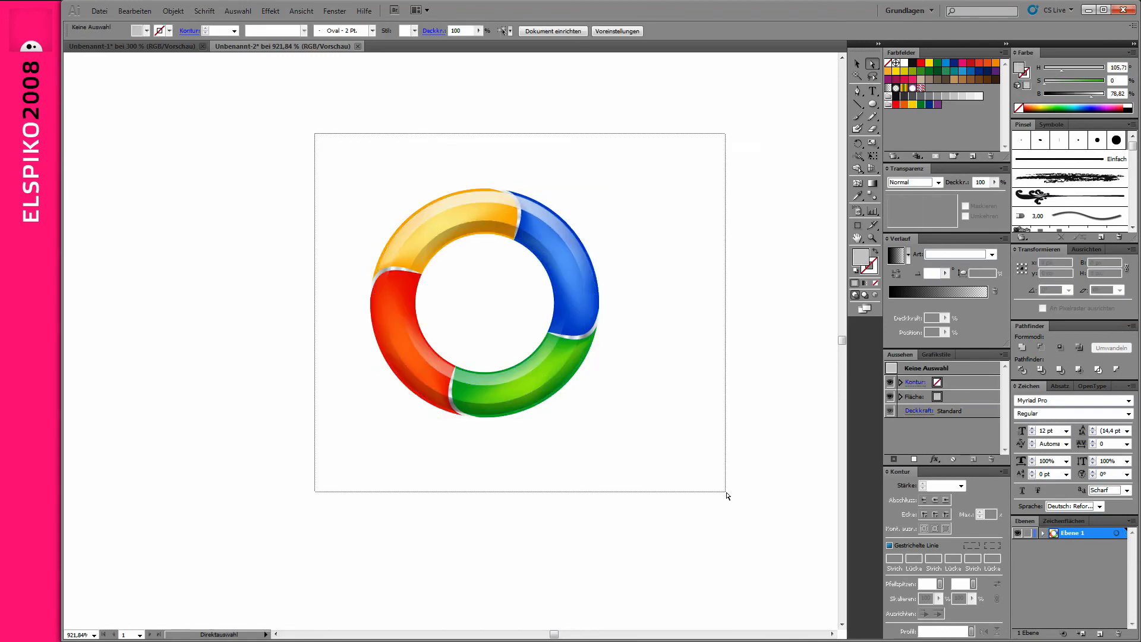
pyautogui.press('v')
pyautogui.moveTo(598, 191); pyautogui.dragTo(722, 115)
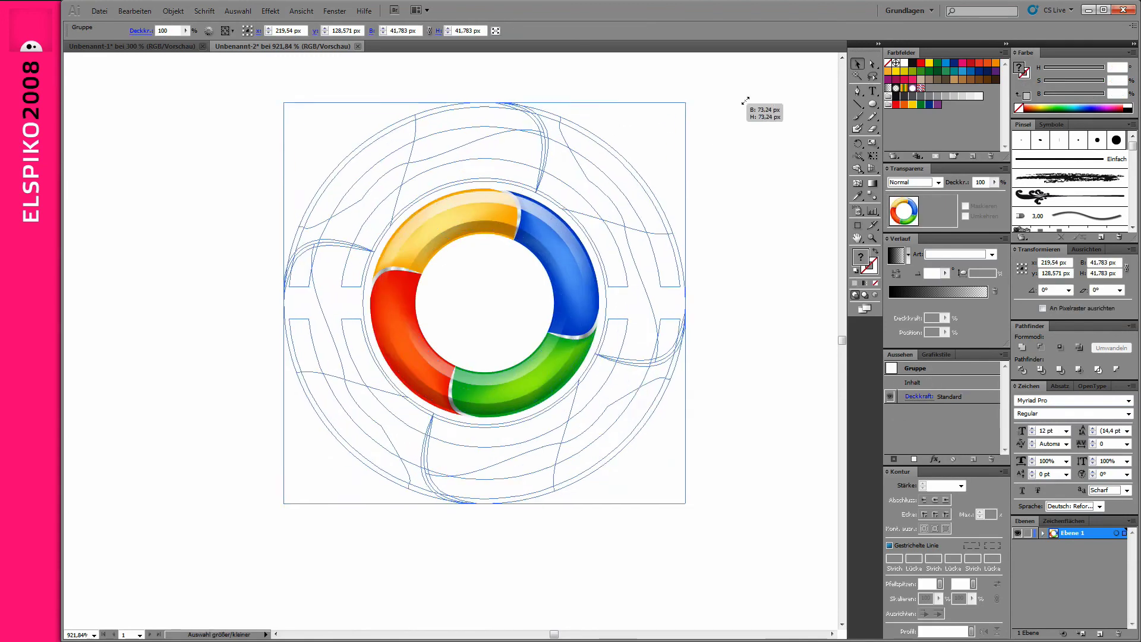
pyautogui.moveTo(573, 313); pyautogui.dragTo(611, 433)
pyautogui.click(715, 415)
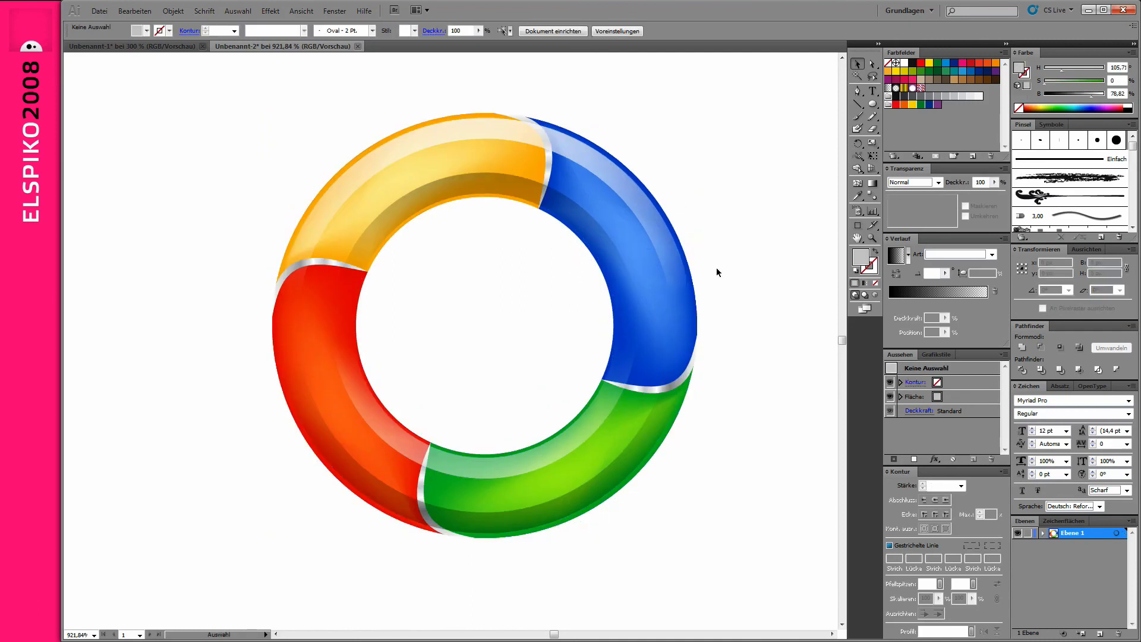
# Nudge the lower highlight band over the red and green segments into position
pyautogui.click(482, 136)
pyautogui.press('a')
pyautogui.click(477, 128)
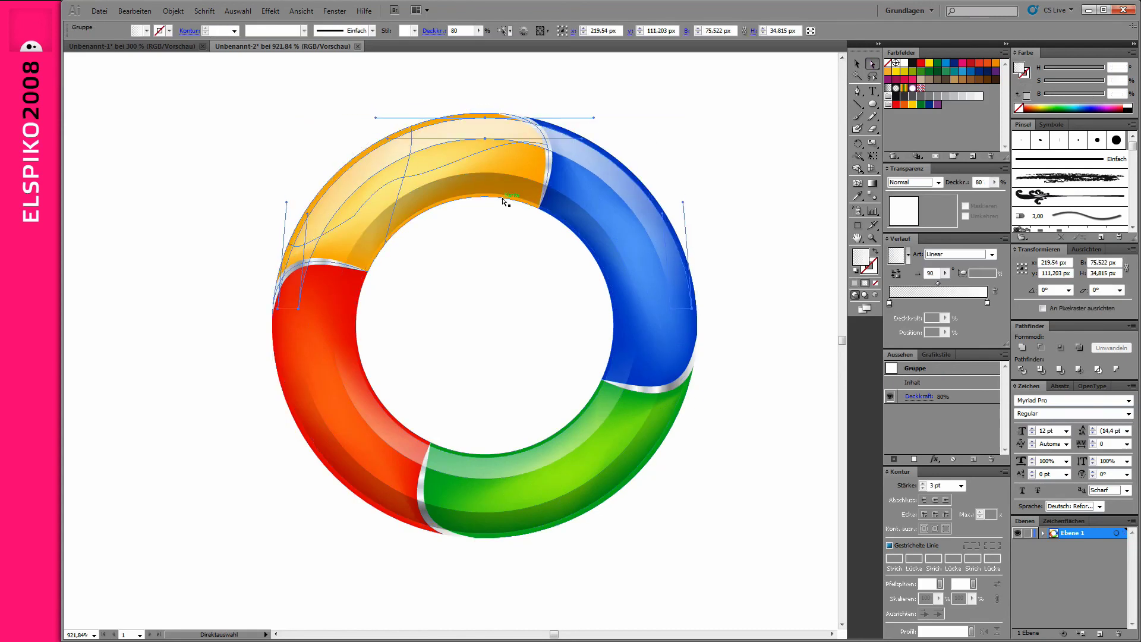
pyautogui.click(524, 301)
pyautogui.click(518, 467)
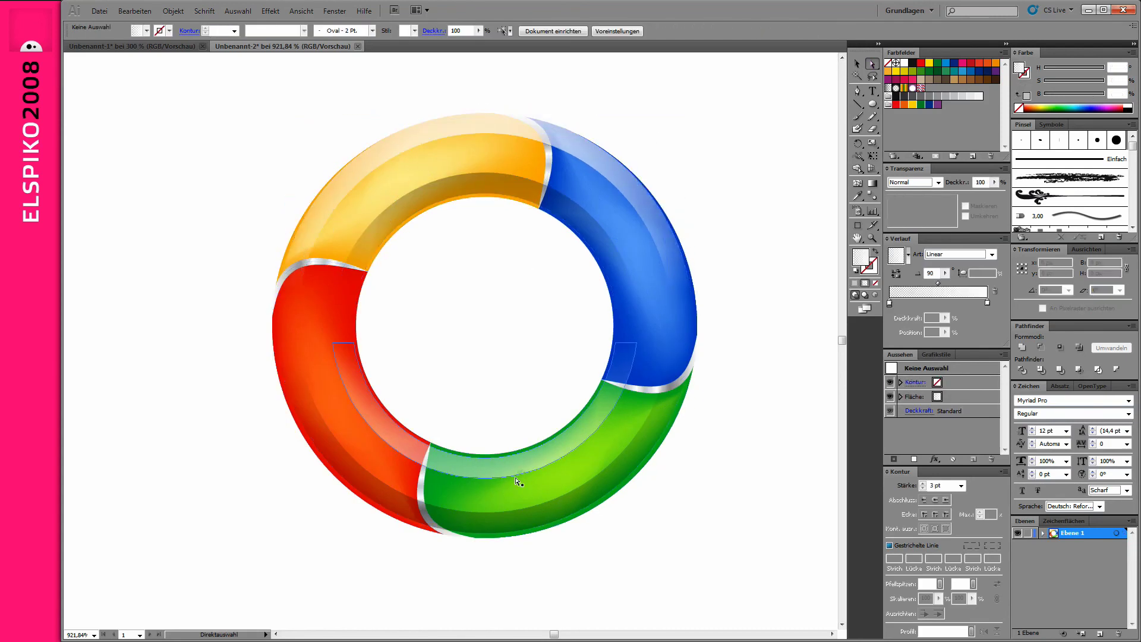
pyautogui.click(499, 466)
pyautogui.moveTo(433, 351); pyautogui.dragTo(529, 511)
pyautogui.moveTo(489, 469); pyautogui.dragTo(490, 471)
# Move the dark shading arc on the orange segment slightly up-left
pyautogui.keyDown('alt'); pyautogui.click(428, 283); pyautogui.keyUp('alt')
pyautogui.keyDown('alt'); pyautogui.click(433, 306); pyautogui.keyUp('alt')
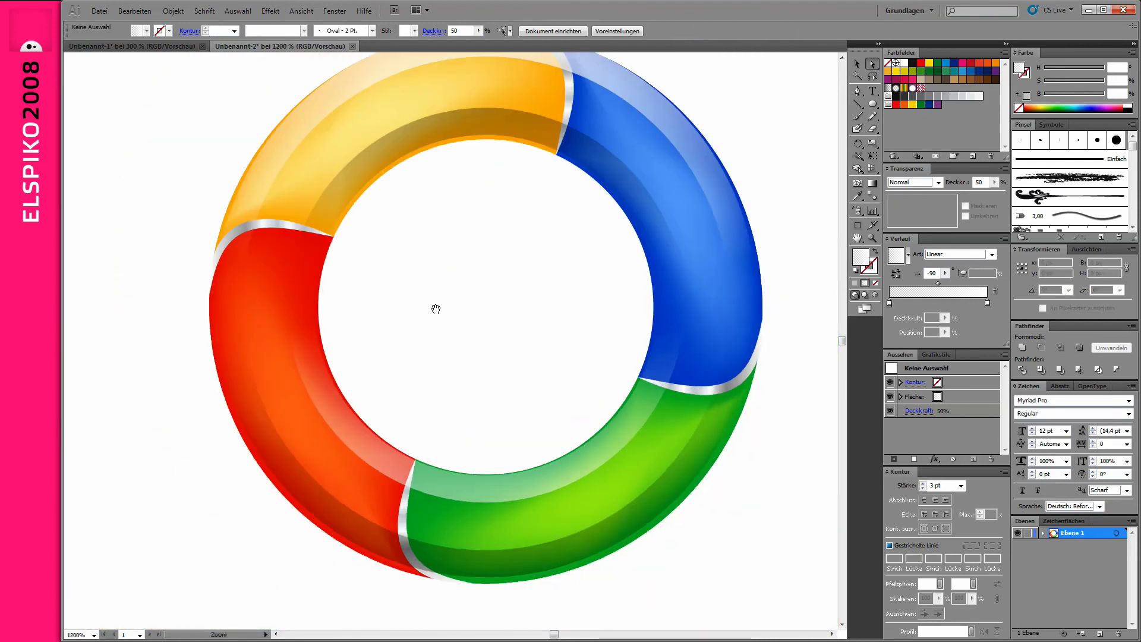
pyautogui.click(481, 141)
pyautogui.moveTo(483, 124); pyautogui.dragTo(479, 122)
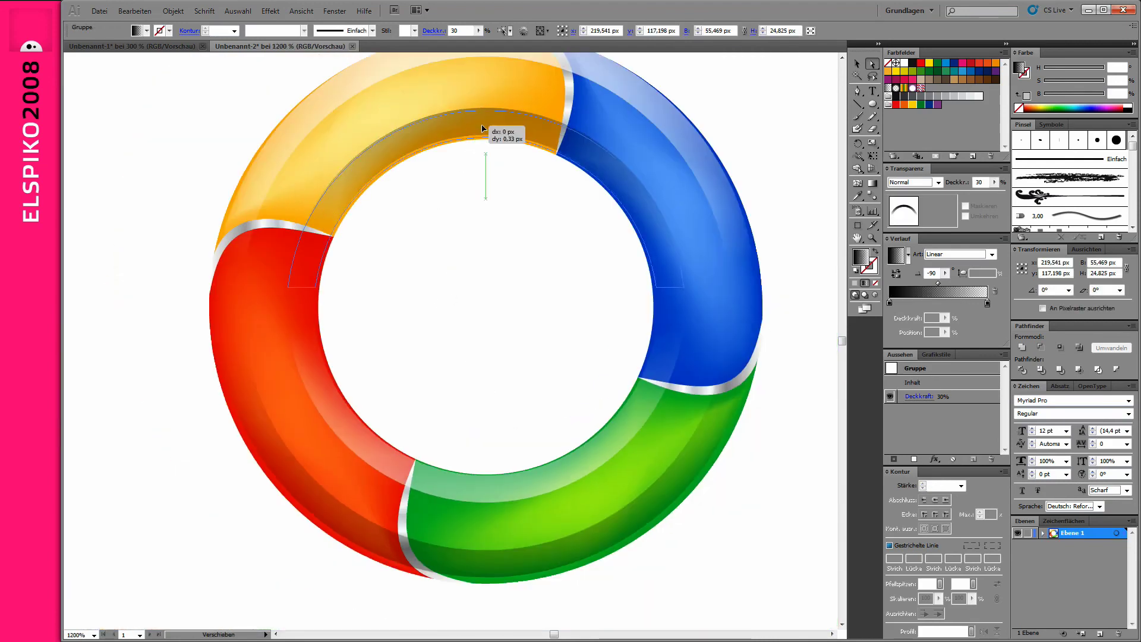
pyautogui.click(479, 173)
pyautogui.keyDown('alt'); pyautogui.click(434, 319); pyautogui.keyUp('alt')
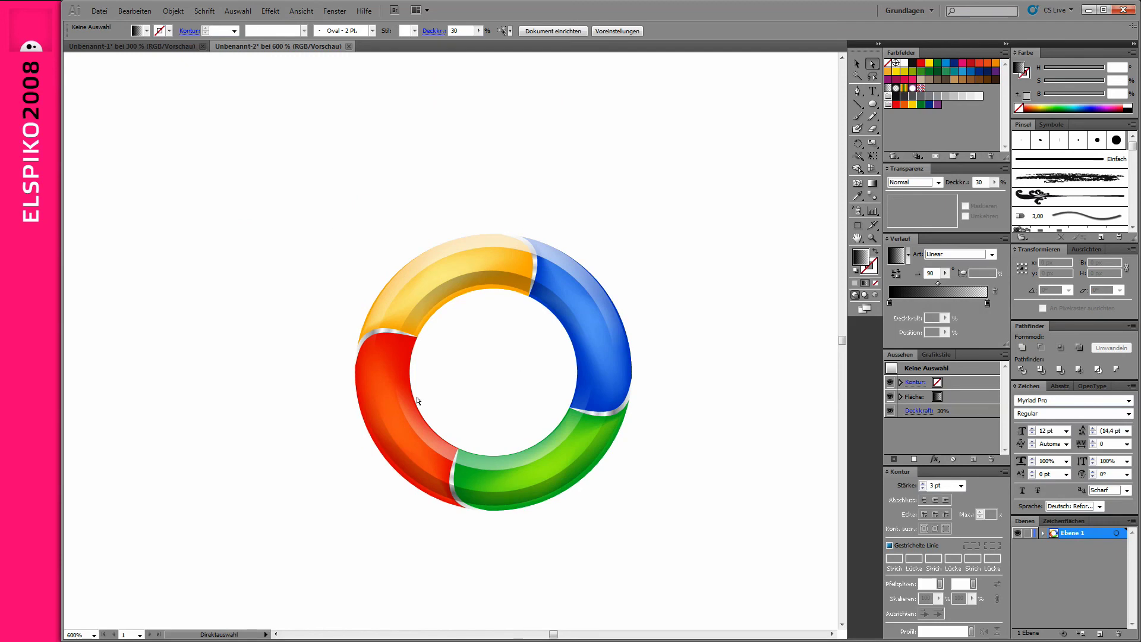
# Duplicate the ring over the original and merge the copy into one outline with Pathfinder Unite
pyautogui.moveTo(300, 194); pyautogui.dragTo(693, 547)
pyautogui.moveTo(592, 492); pyautogui.dragTo(753, 305)
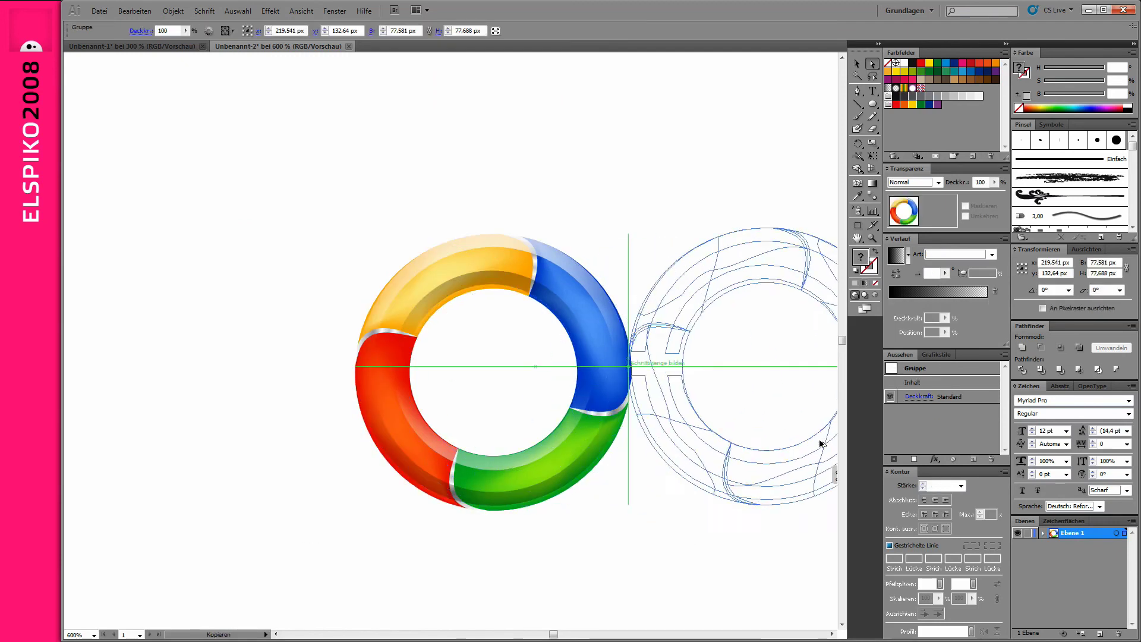
pyautogui.moveTo(716, 274); pyautogui.dragTo(617, 364)
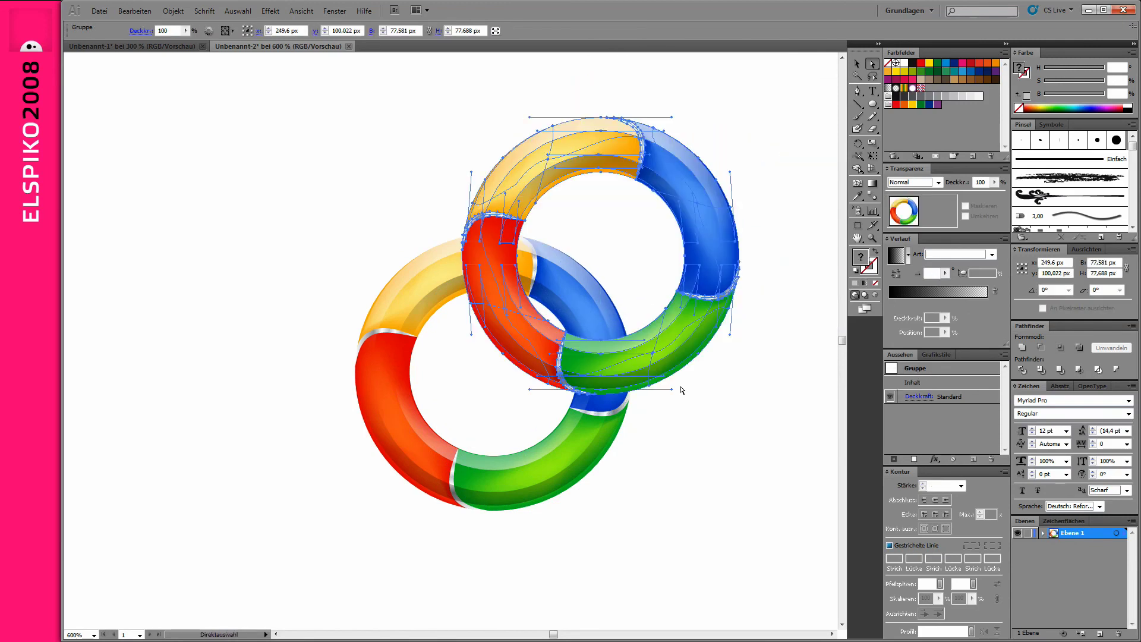
pyautogui.click(1021, 348)
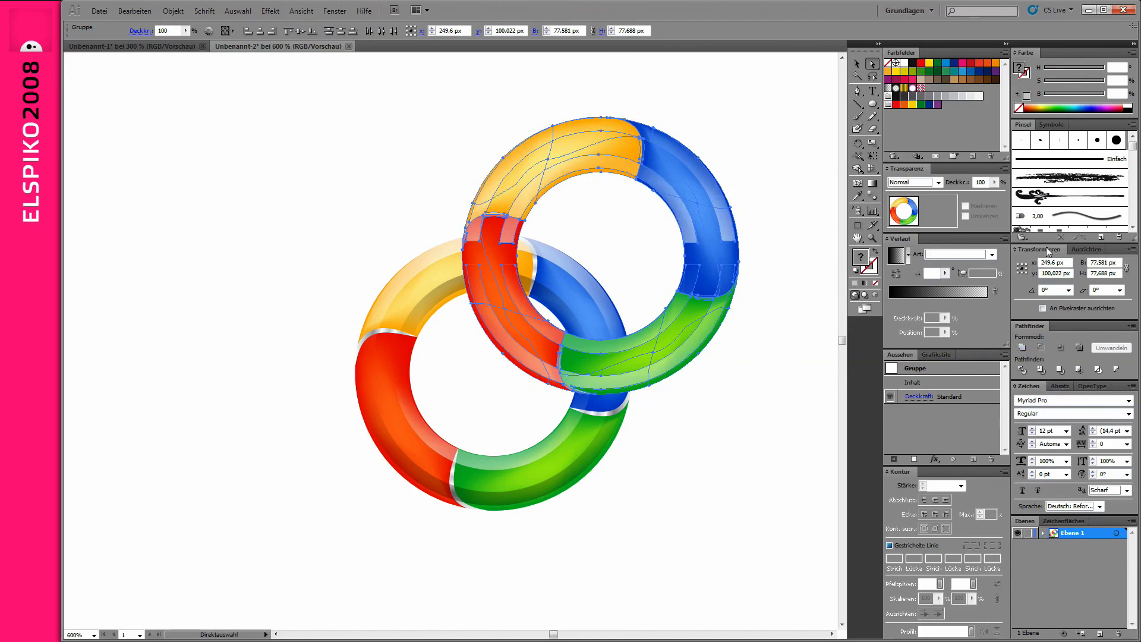
# Send the black copy behind the ring and nudge it into a slight shadow offset
pyautogui.hotkey('ctrl', 'shift', '[')
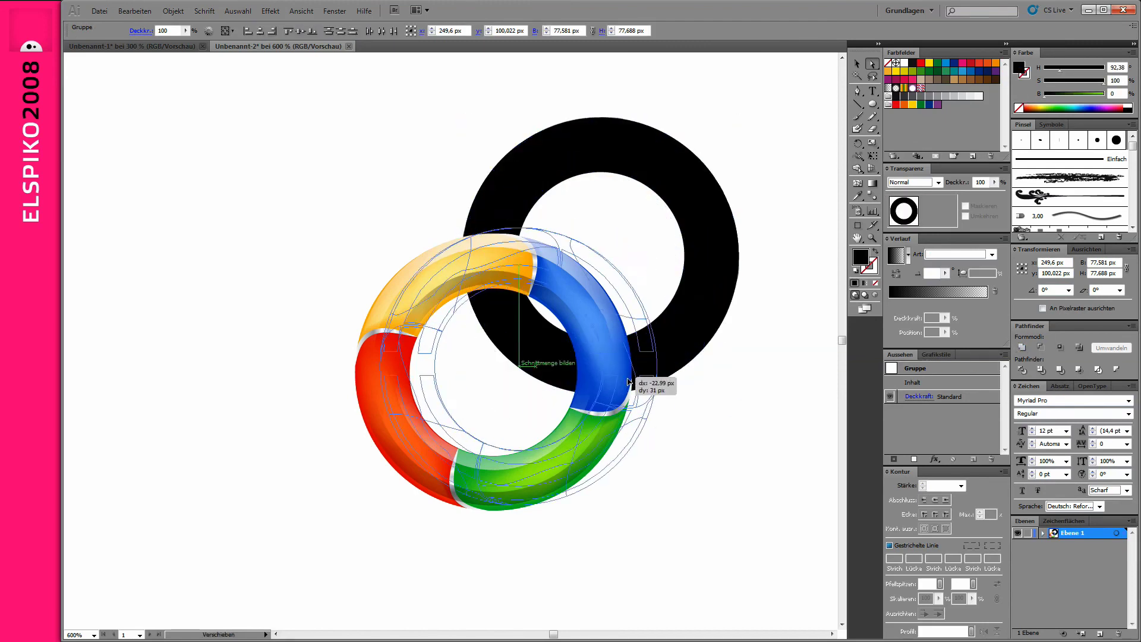
pyautogui.moveTo(730, 274); pyautogui.dragTo(629, 396)
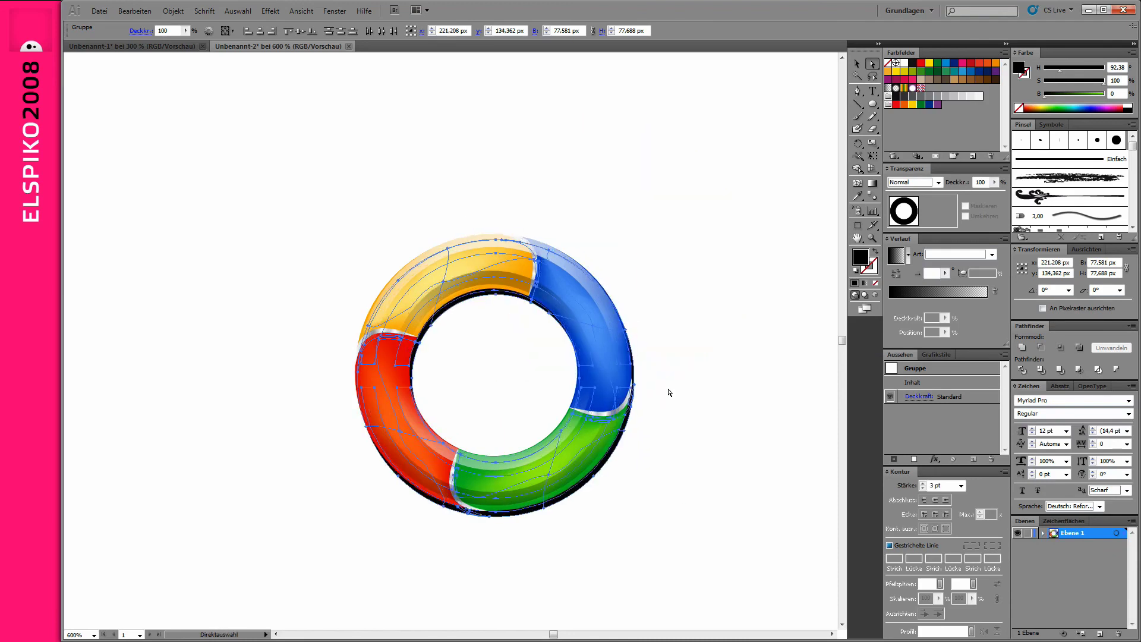
pyautogui.press('Left')
pyautogui.press('Left')
pyautogui.press('Up')
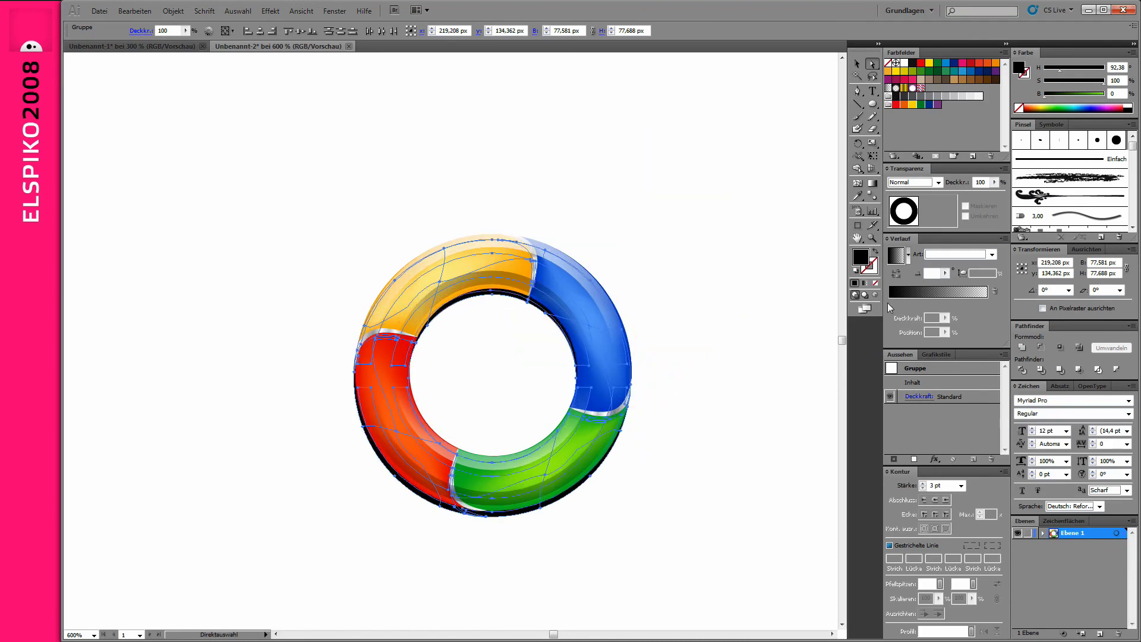
# Move the ring to the left and place a copy of it to the right
pyautogui.click(640, 190)
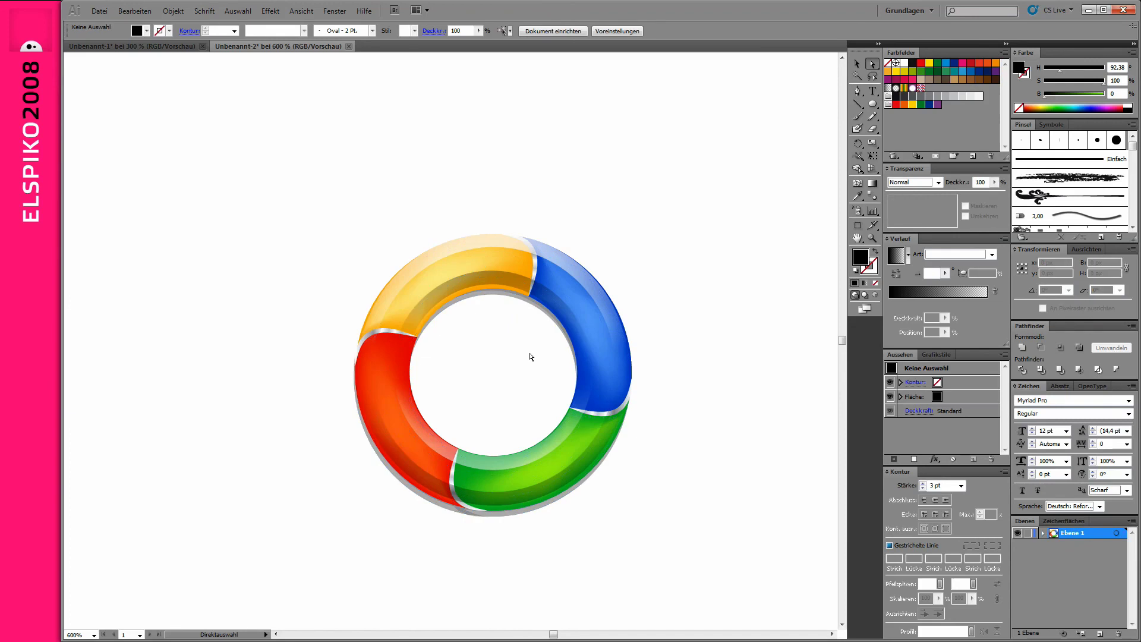
pyautogui.keyDown('ctrl'); pyautogui.keyDown('alt'); pyautogui.click(480, 344); pyautogui.keyUp('alt'); pyautogui.keyUp('ctrl')
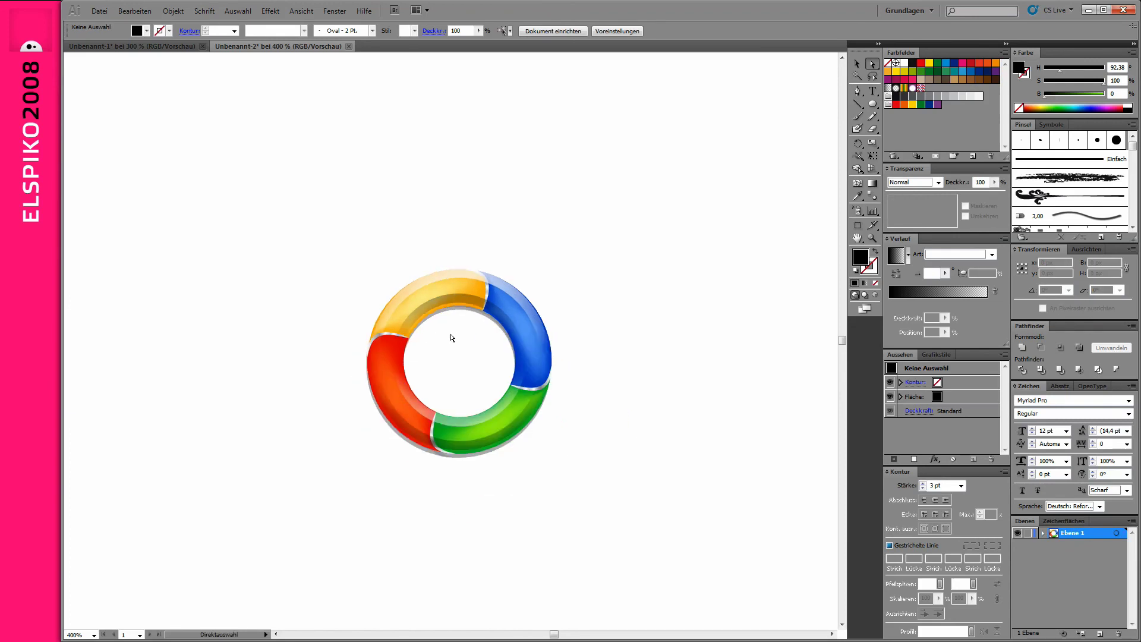
pyautogui.moveTo(280, 221); pyautogui.dragTo(497, 455)
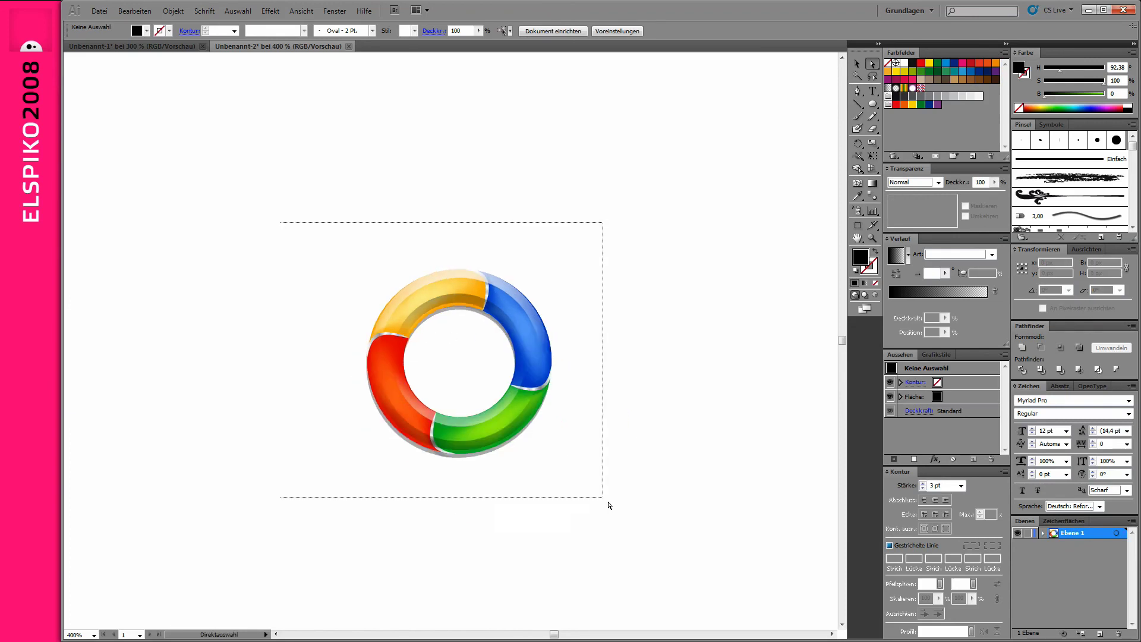
pyautogui.moveTo(517, 411)
pyautogui.mouseDown()
pyautogui.moveTo(354, 410)
pyautogui.moveTo(629, 417)
pyautogui.mouseUp()
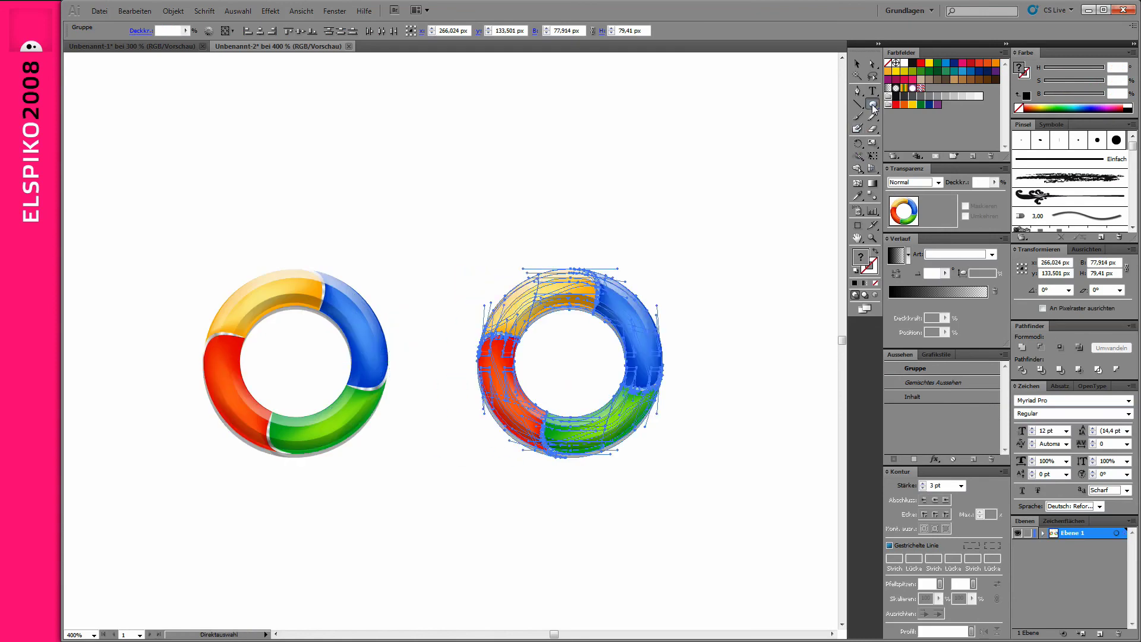
# Draw a black rectangle behind both rings and a square over its left half
pyautogui.moveTo(873, 108); pyautogui.dragTo(895, 113)
pyautogui.moveTo(145, 203)
pyautogui.mouseDown()
pyautogui.moveTo(685, 464)
pyautogui.moveTo(729, 528)
pyautogui.mouseUp()
pyautogui.hotkey('ctrl', 'x')
pyautogui.hotkey('ctrl', 'b')
pyautogui.moveTo(437, 203)
pyautogui.mouseDown()
pyautogui.moveTo(250, 460)
pyautogui.moveTo(146, 527)
pyautogui.mouseUp()
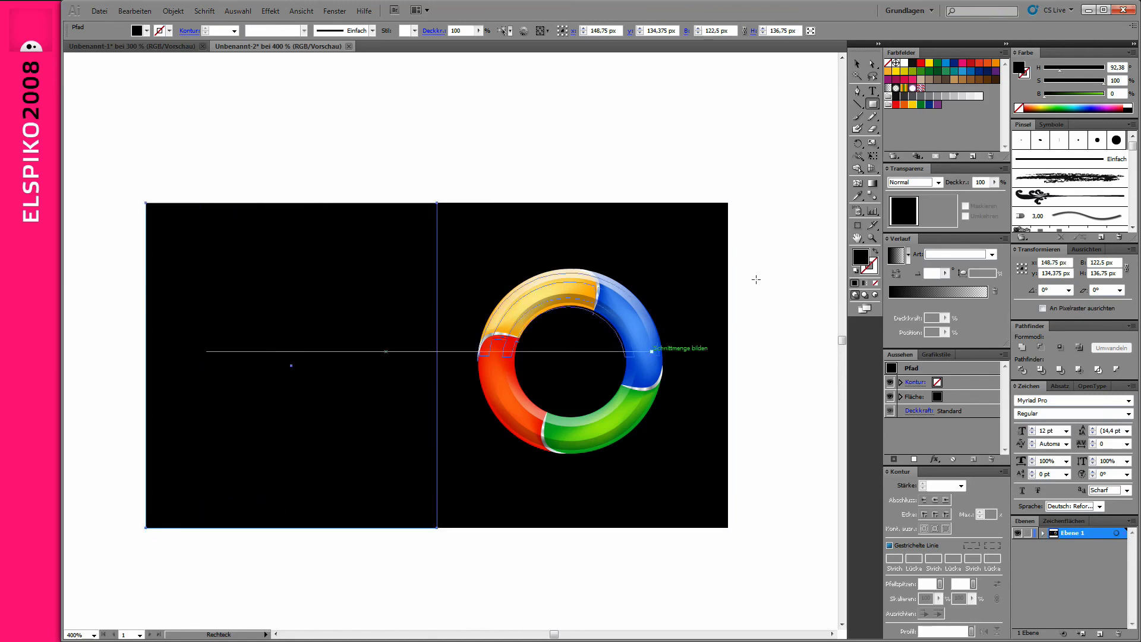
# Make the left square white and shrink it slightly to leave a black border
pyautogui.press('d')
pyautogui.press('a')
pyautogui.keyDown('shift'); pyautogui.click(499, 248); pyautogui.keyUp('shift')
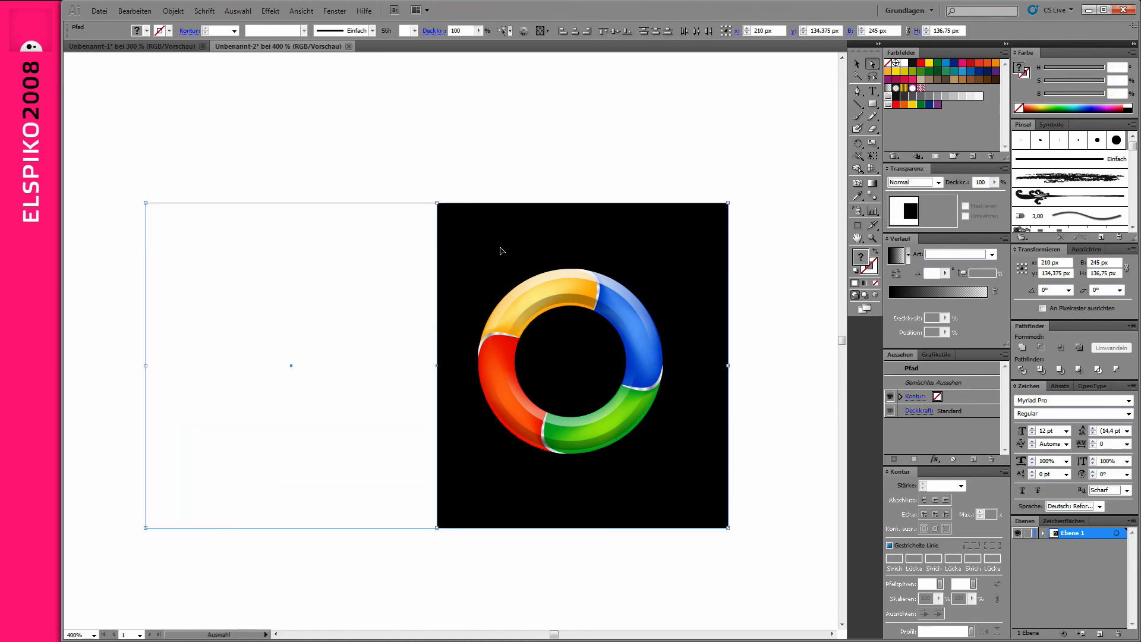
pyautogui.click(500, 114)
pyautogui.click(417, 213)
pyautogui.press('v')
pyautogui.moveTo(433, 203); pyautogui.dragTo(430, 207)
pyautogui.click(461, 161)
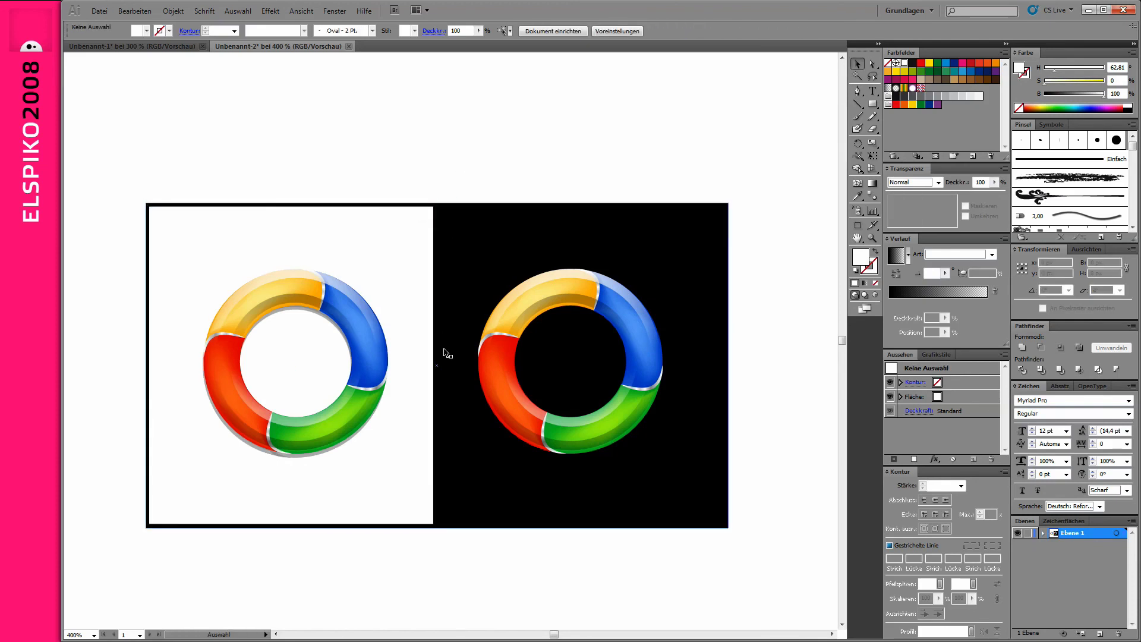
# Centre each ring in its half, left ring on white and right on black, then zoom in
pyautogui.moveTo(176, 228); pyautogui.dragTo(407, 506)
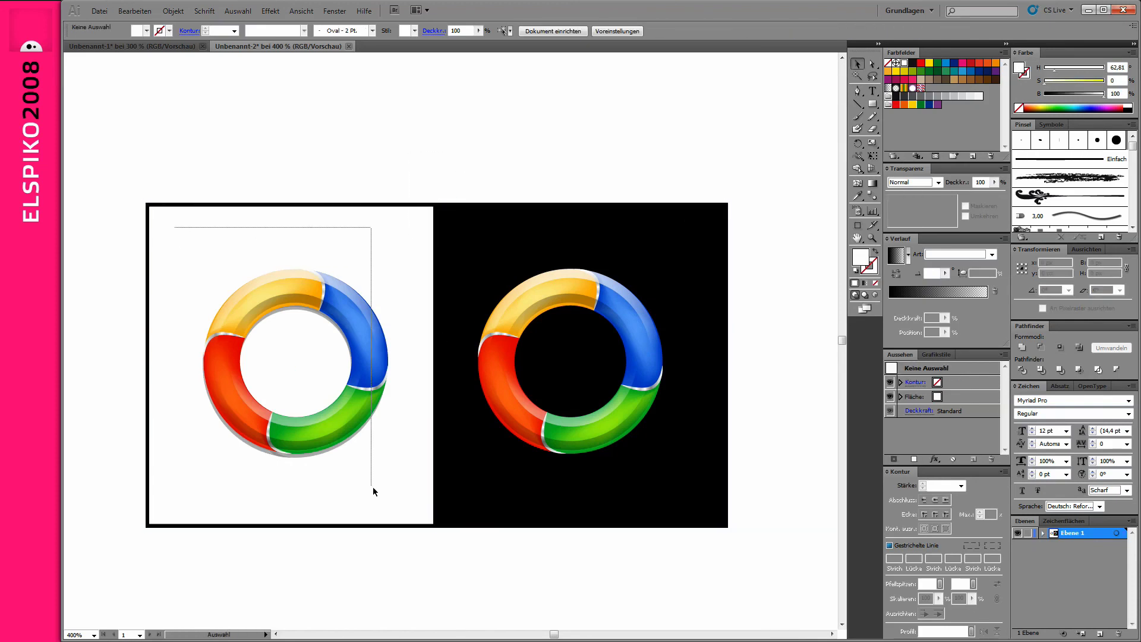
pyautogui.press('Left')
pyautogui.press('Left')
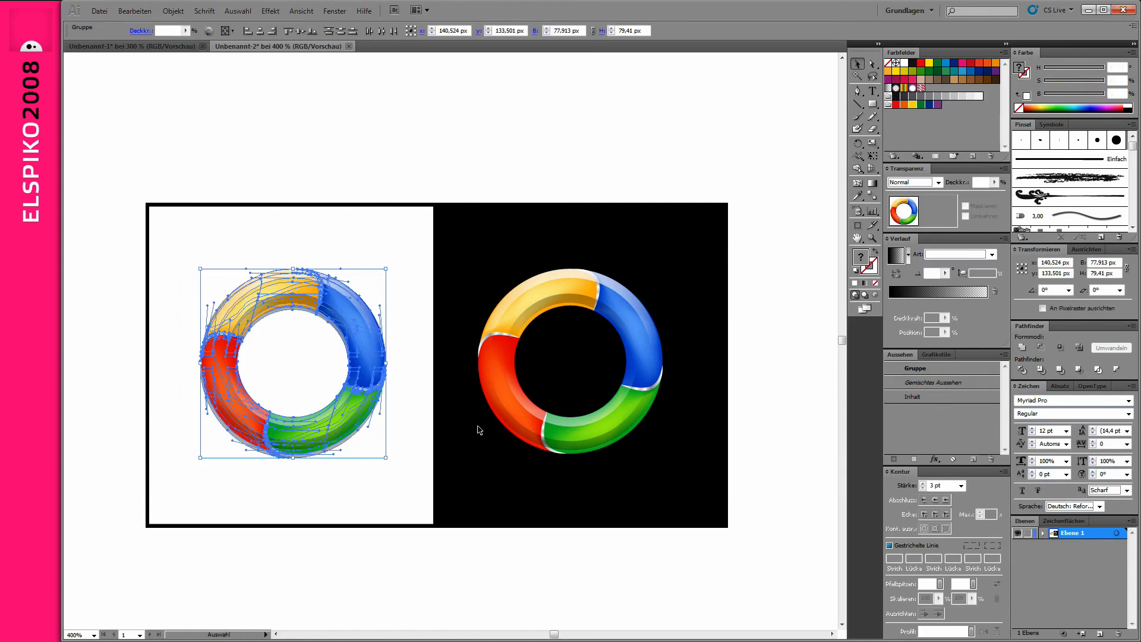
pyautogui.moveTo(467, 214); pyautogui.dragTo(685, 510)
pyautogui.press('Right')
pyautogui.press('Right')
pyautogui.press('Right')
pyautogui.press('Right')
pyautogui.press('Right')
pyautogui.press('Right')
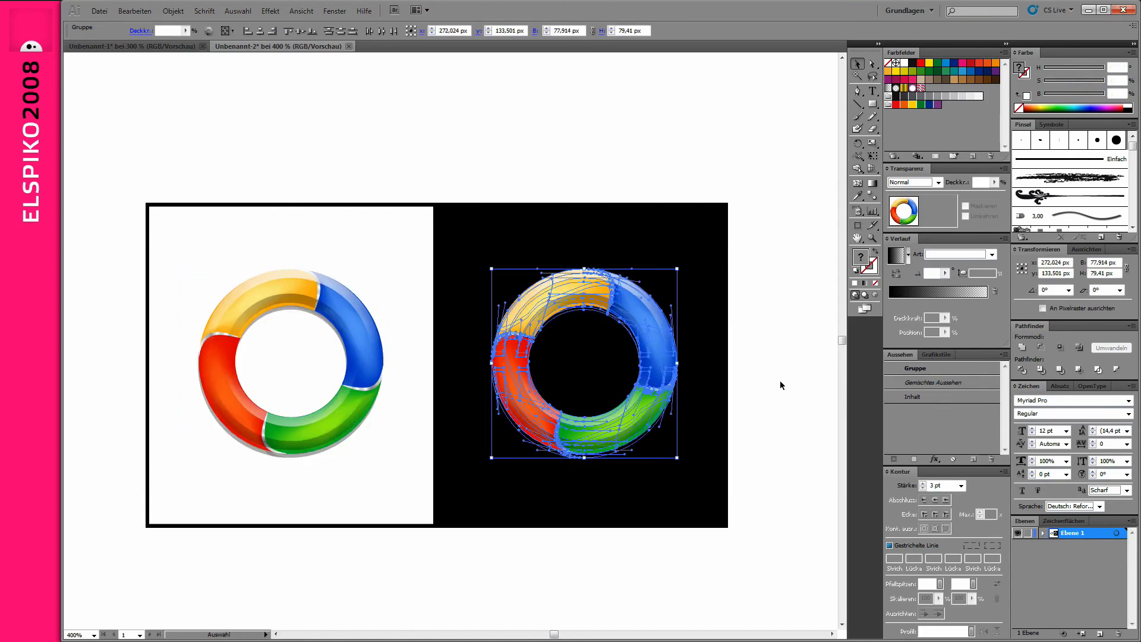
pyautogui.click(780, 385)
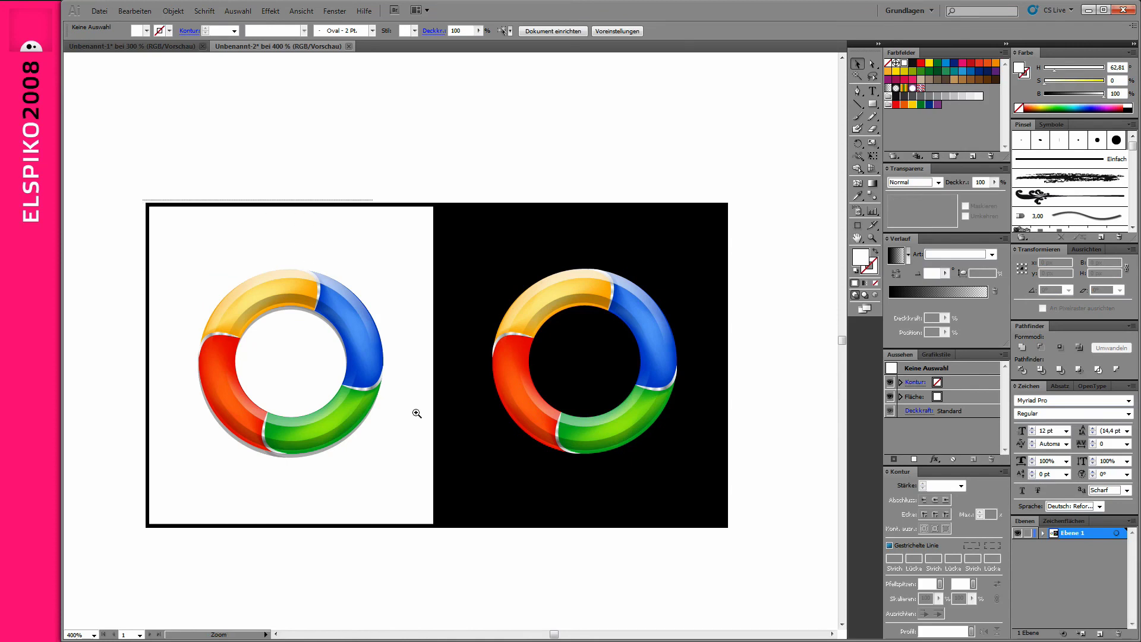
pyautogui.moveTo(145, 201); pyautogui.dragTo(734, 535)
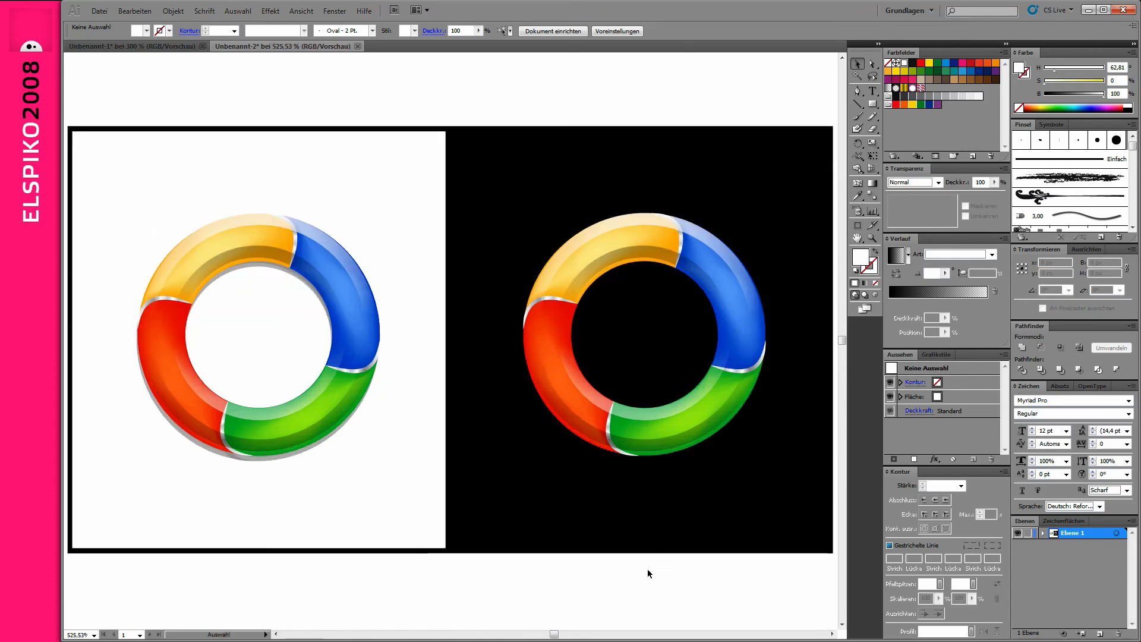